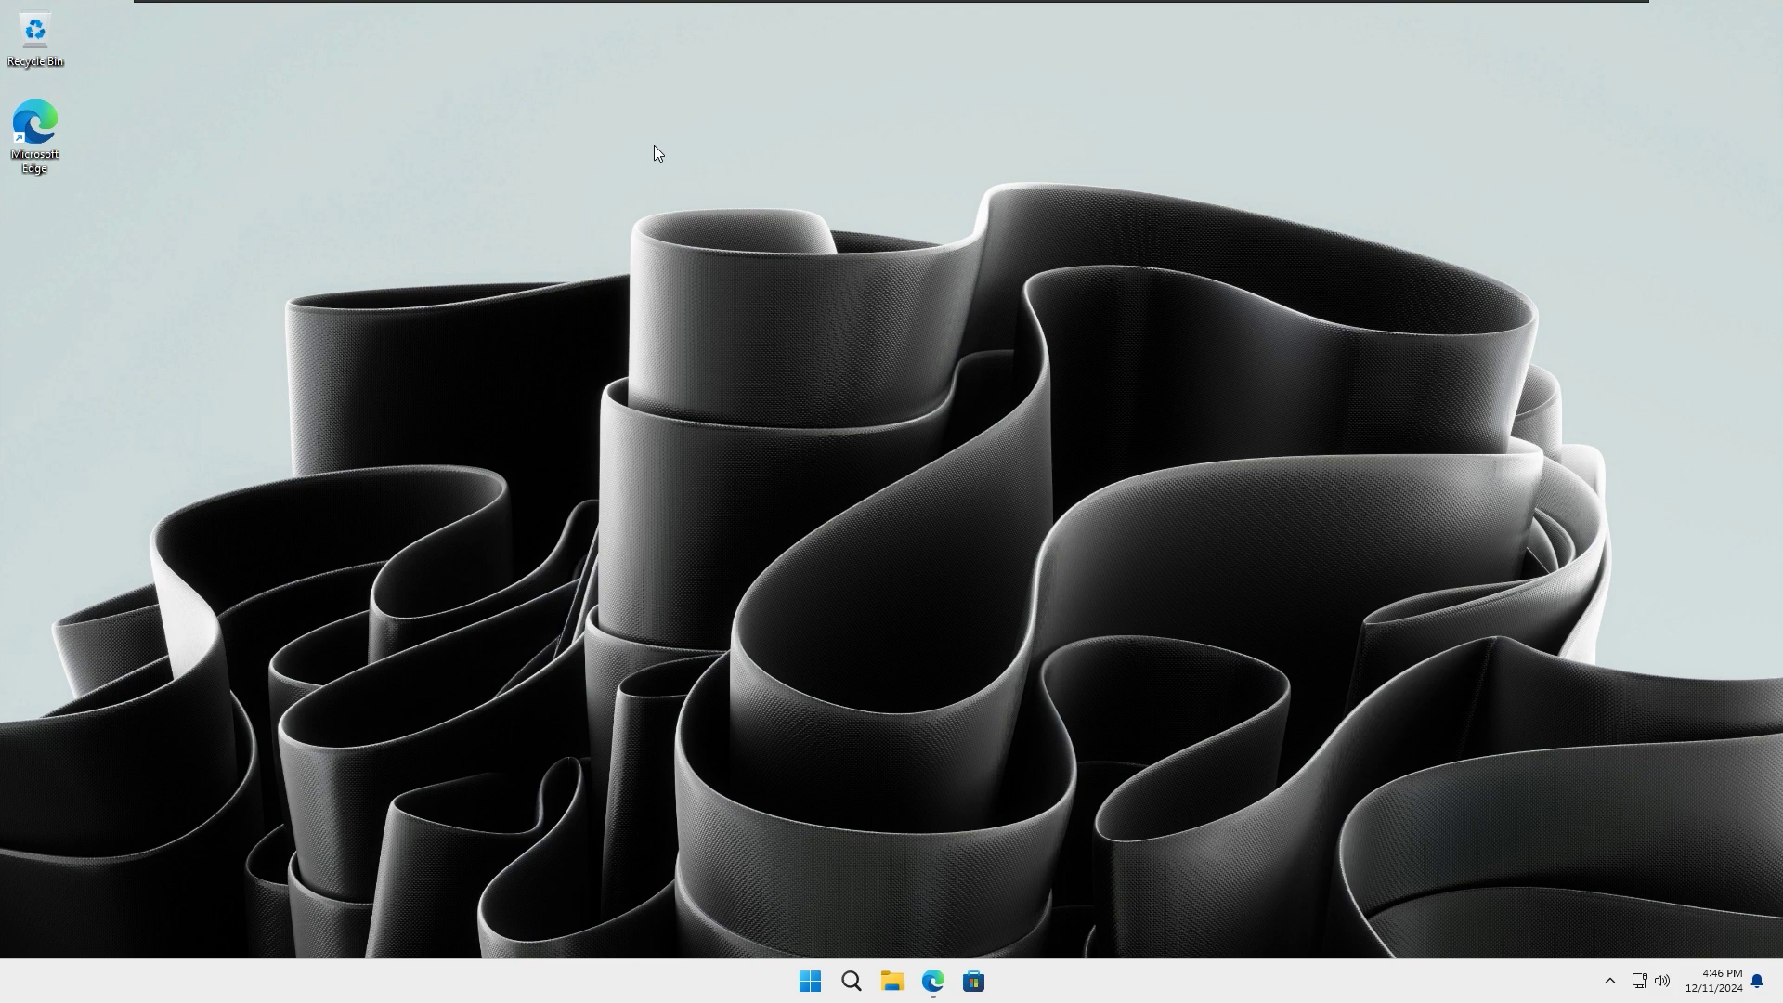
Step: Check the installed apps list in Windows Settings for existing Office installations
right_click(810, 980)
click(778, 786)
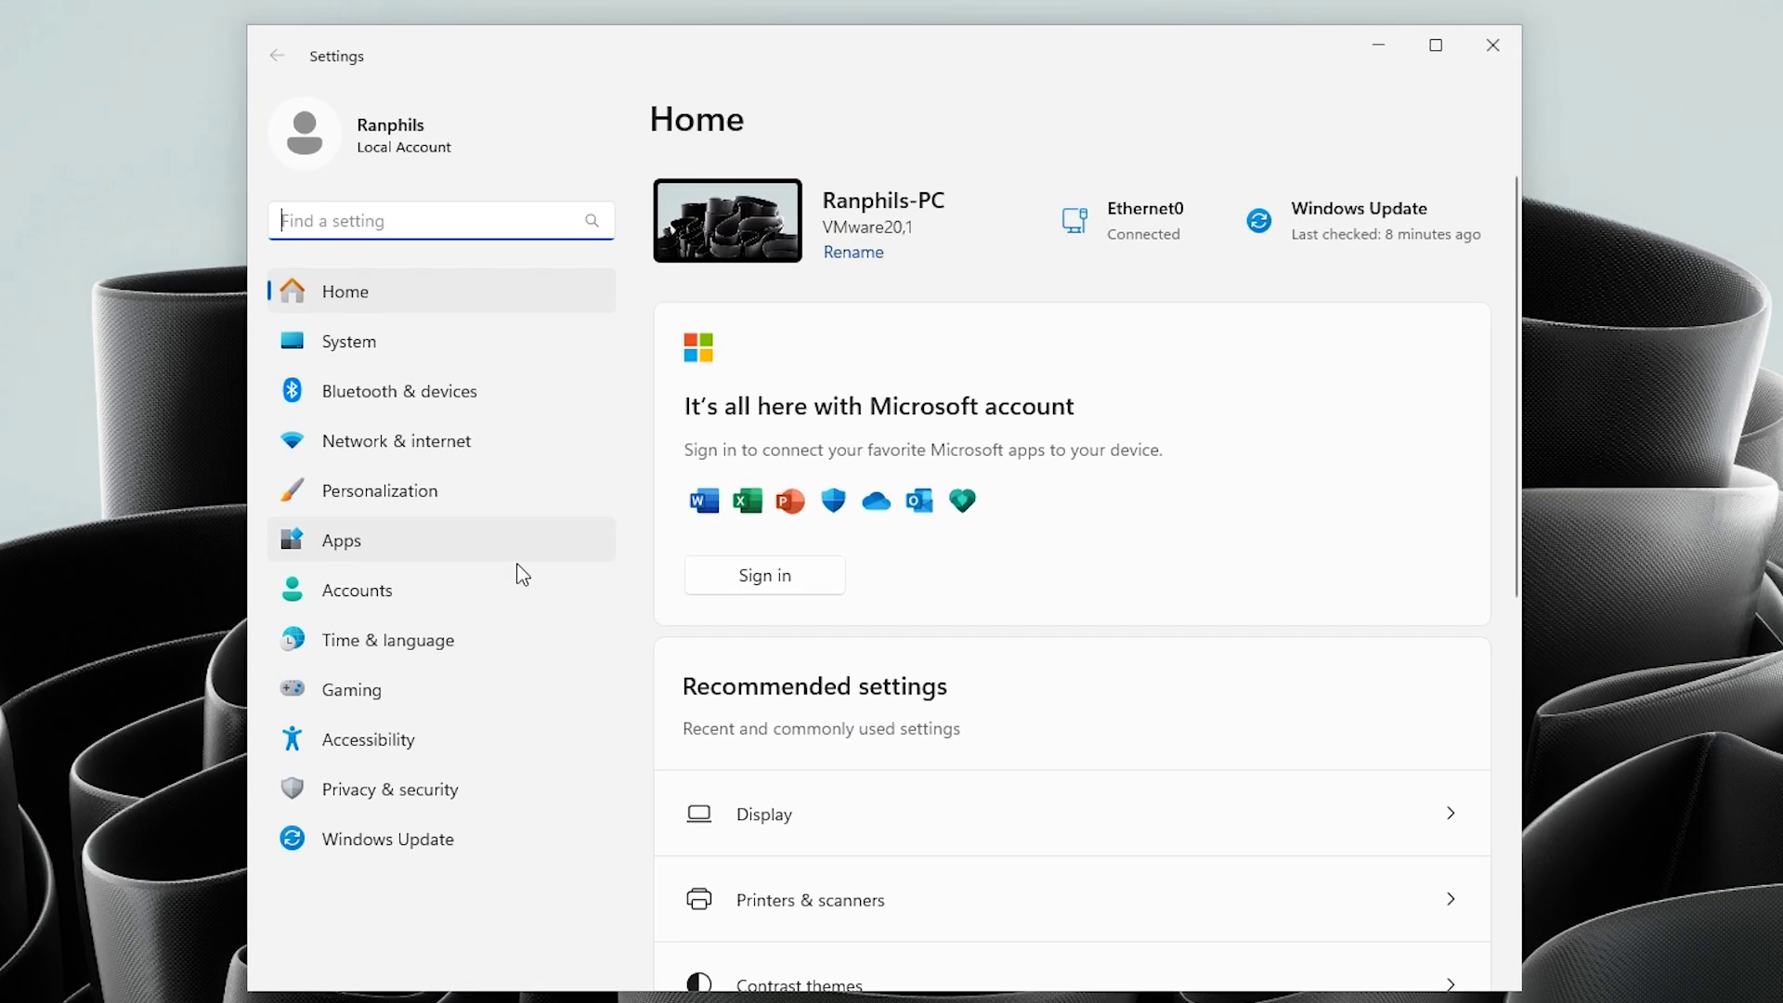
click(385, 557)
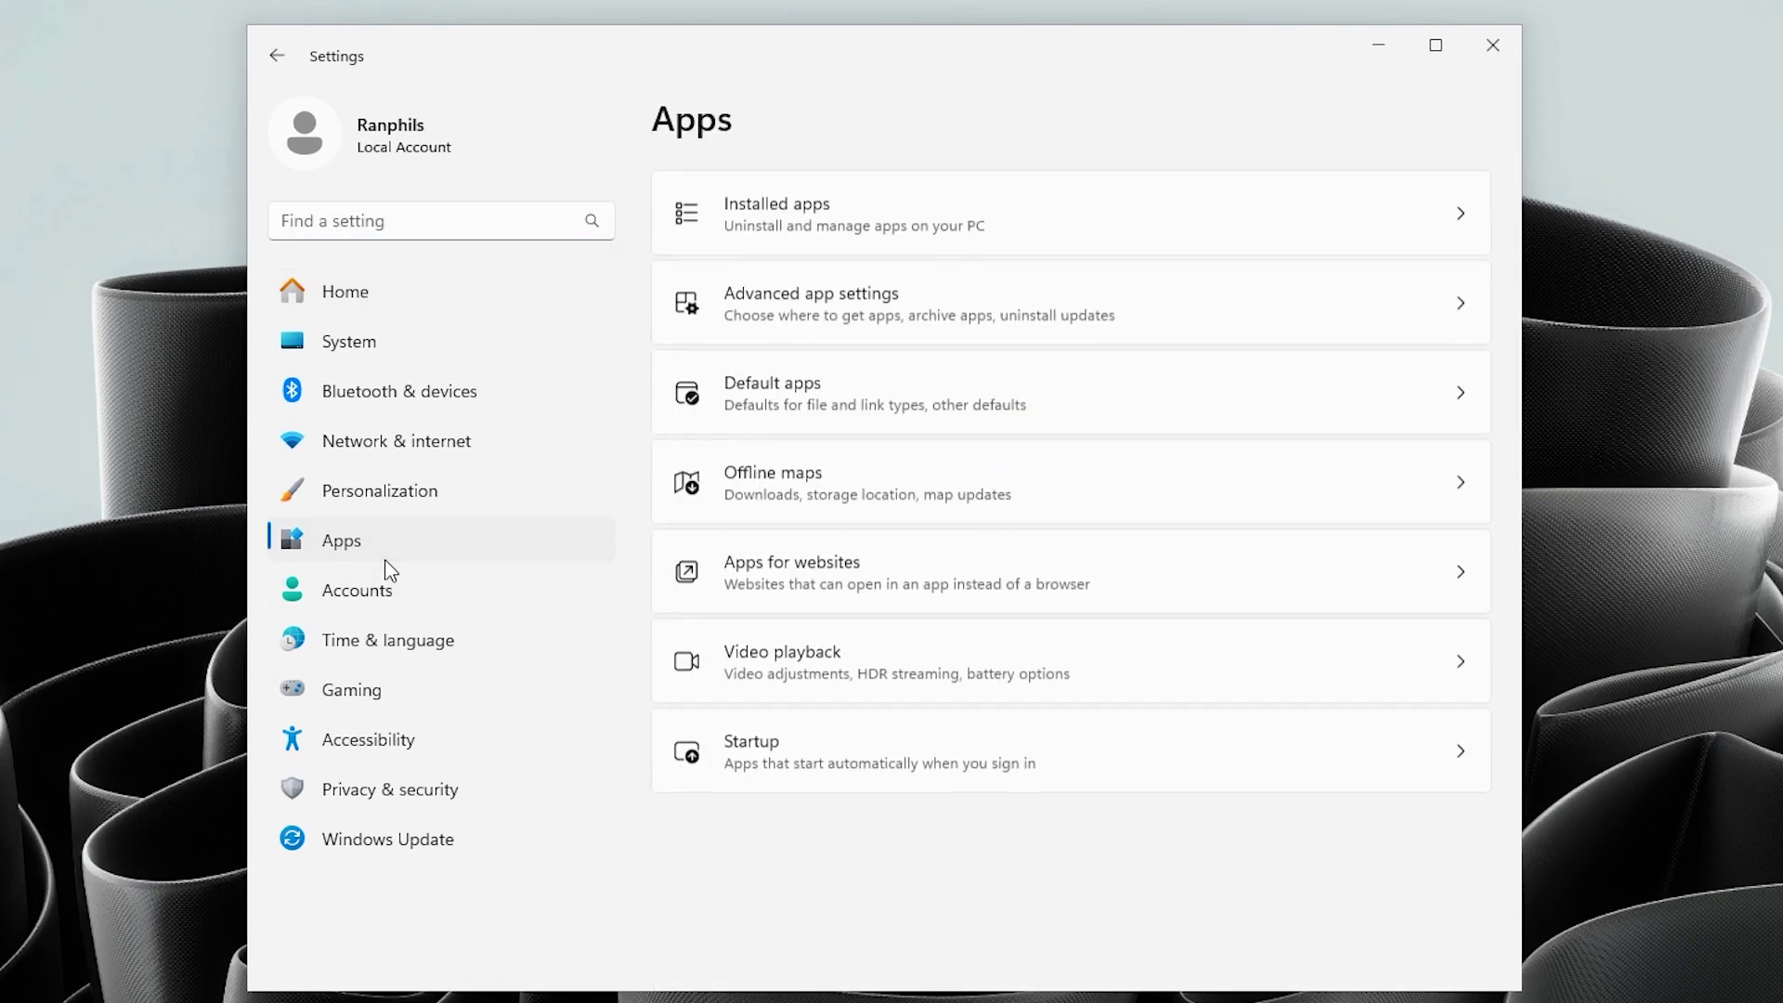
click(802, 221)
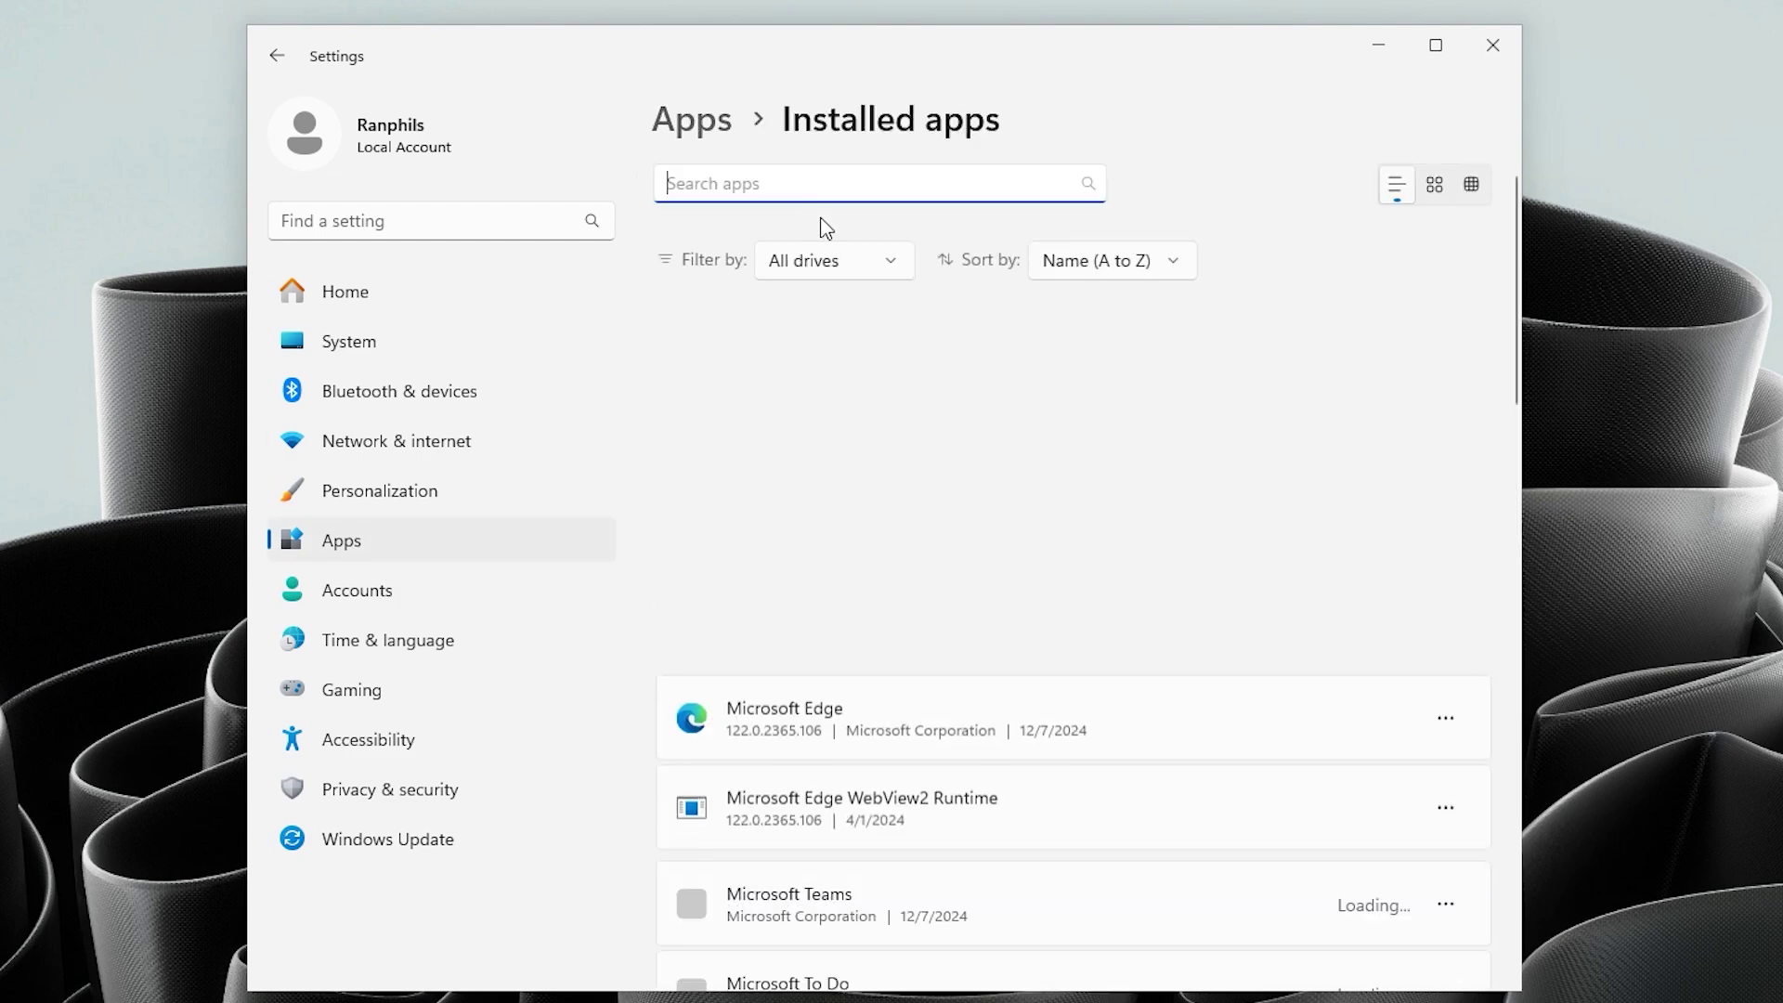
text(office)
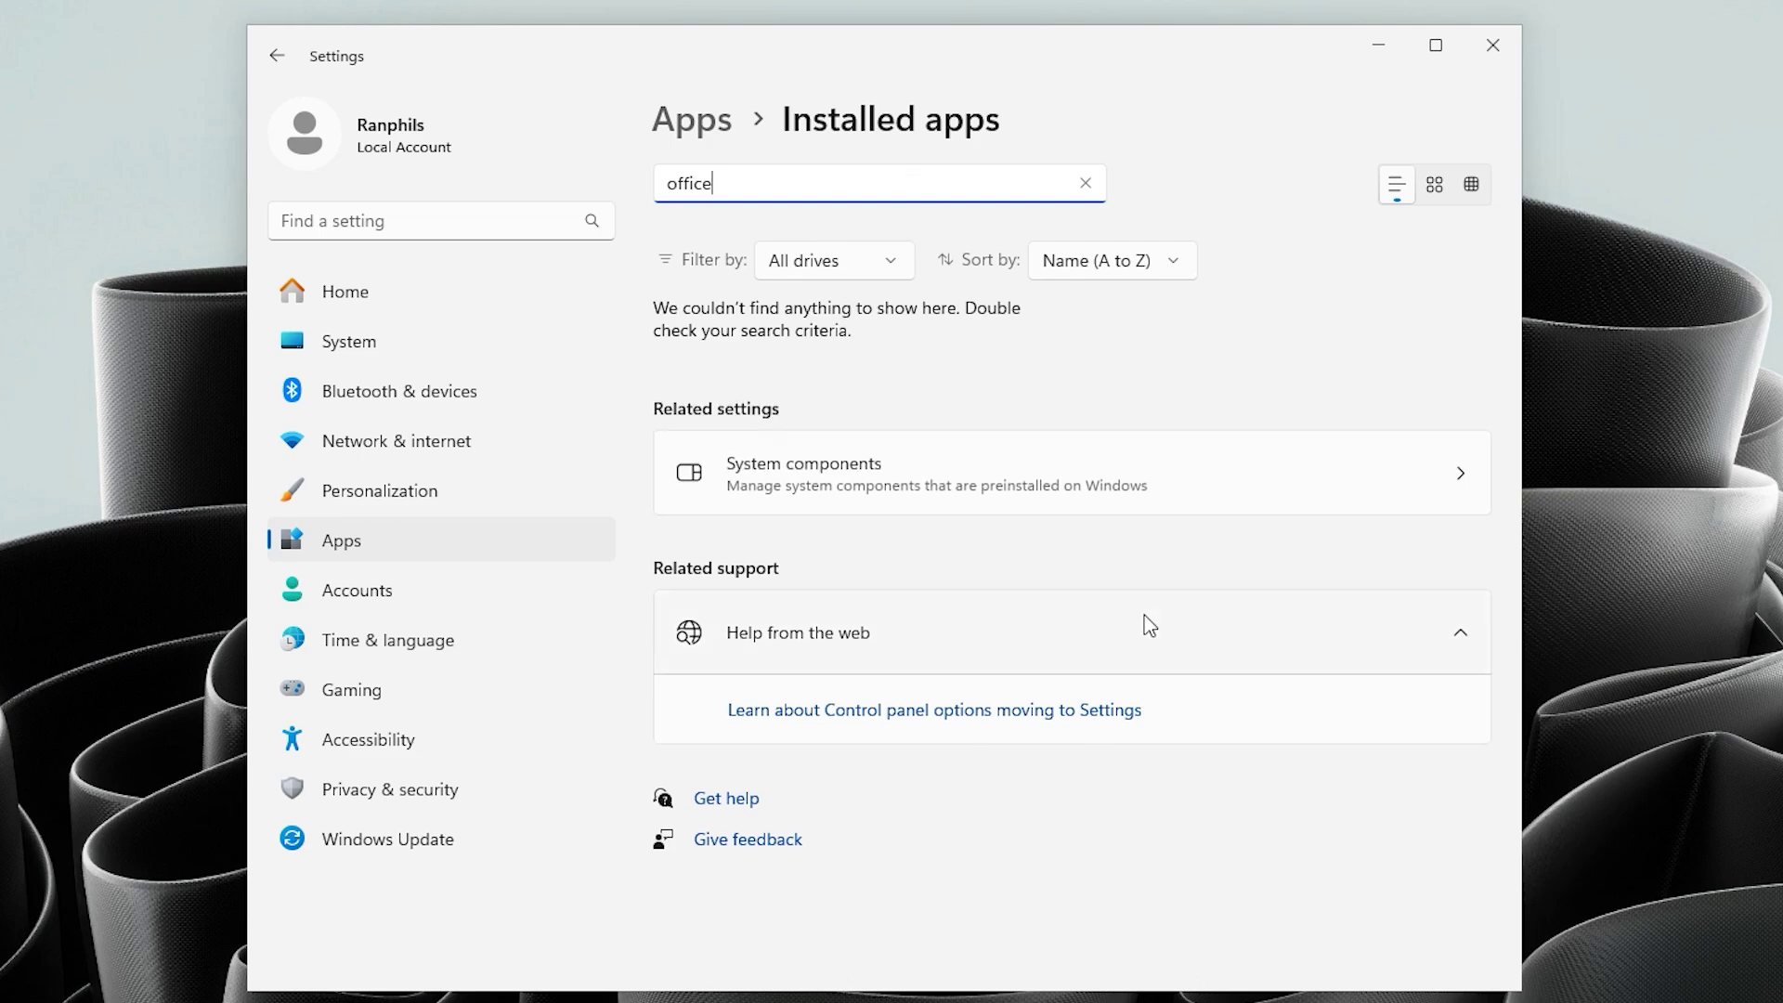
click(1492, 44)
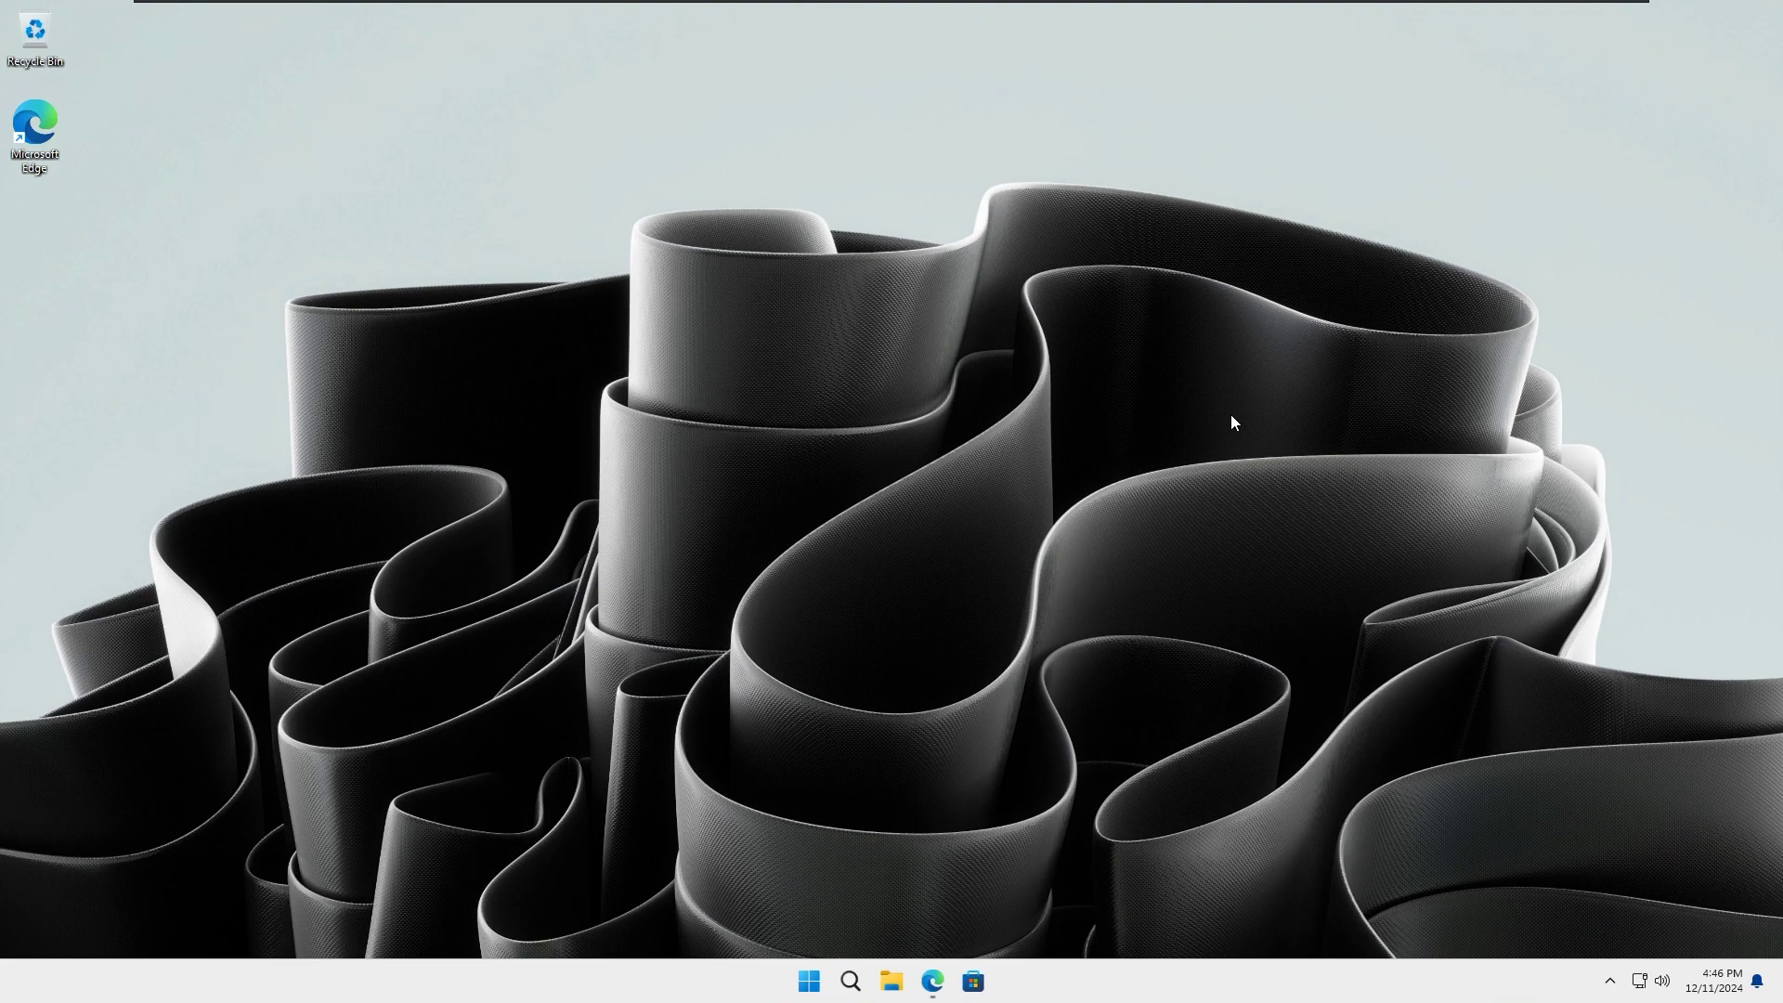
Step: Search Edge for 'office deployment tool' and drag the downloaded installer onto the desktop
click(931, 982)
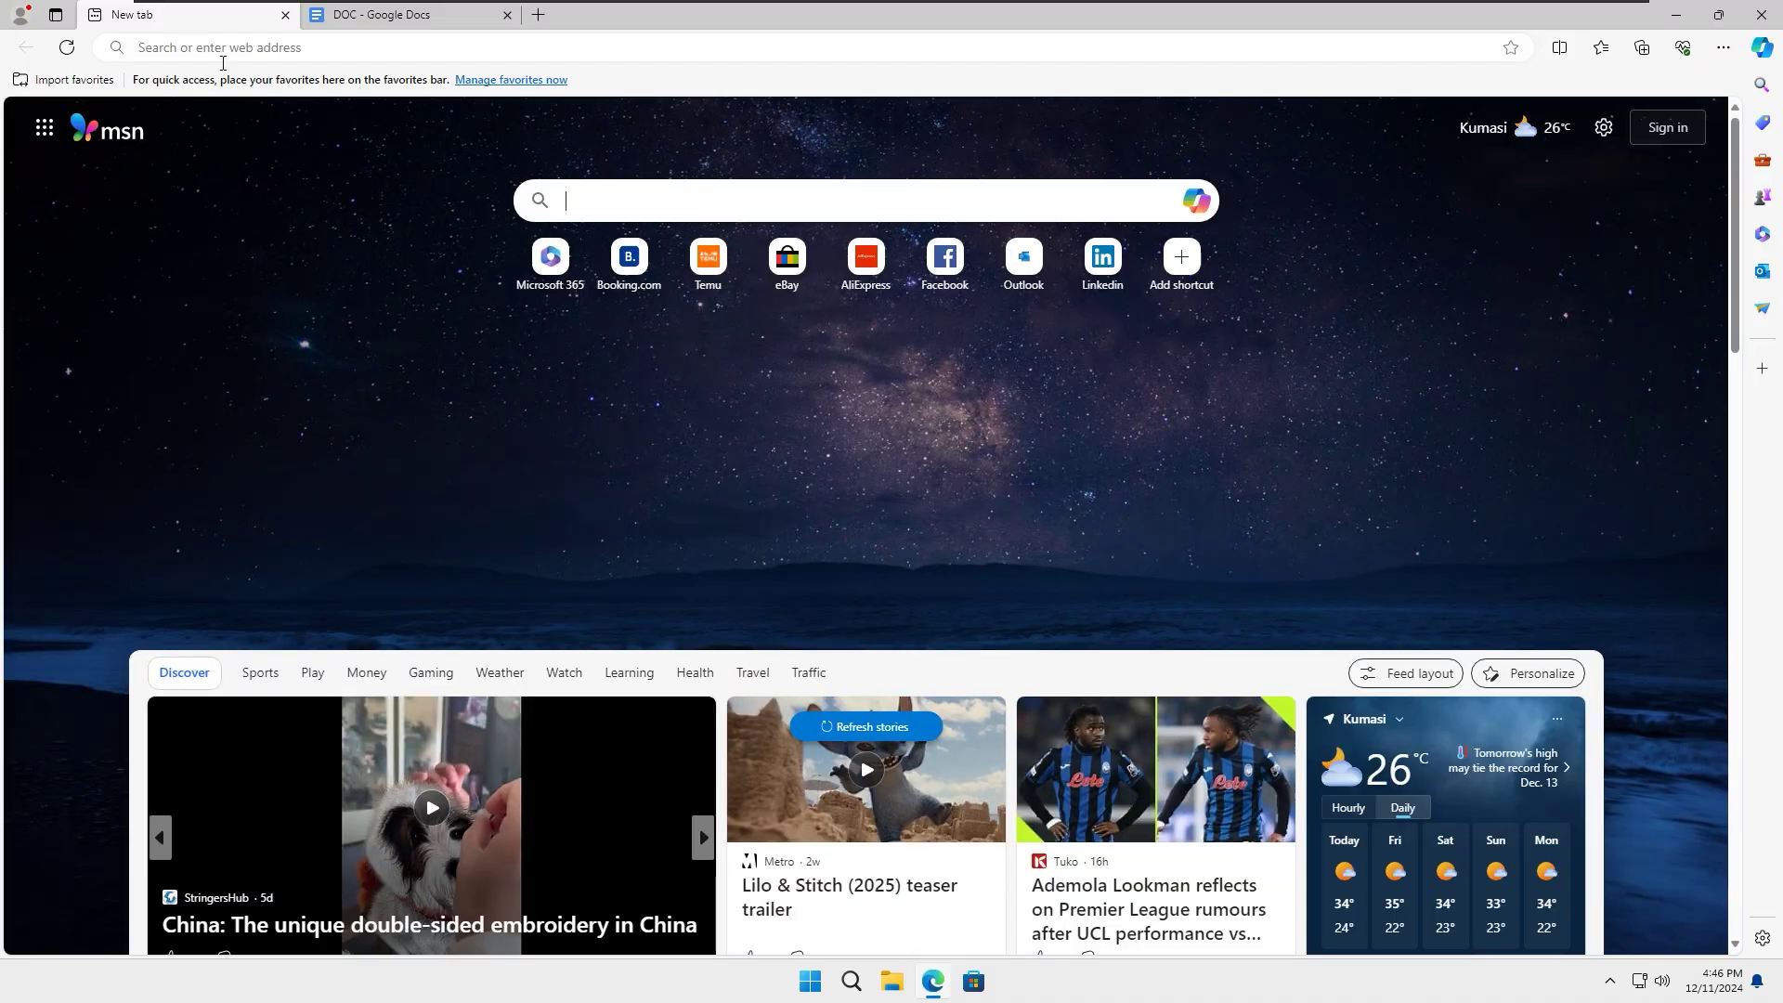
text(office deployment tool)
key(Return)
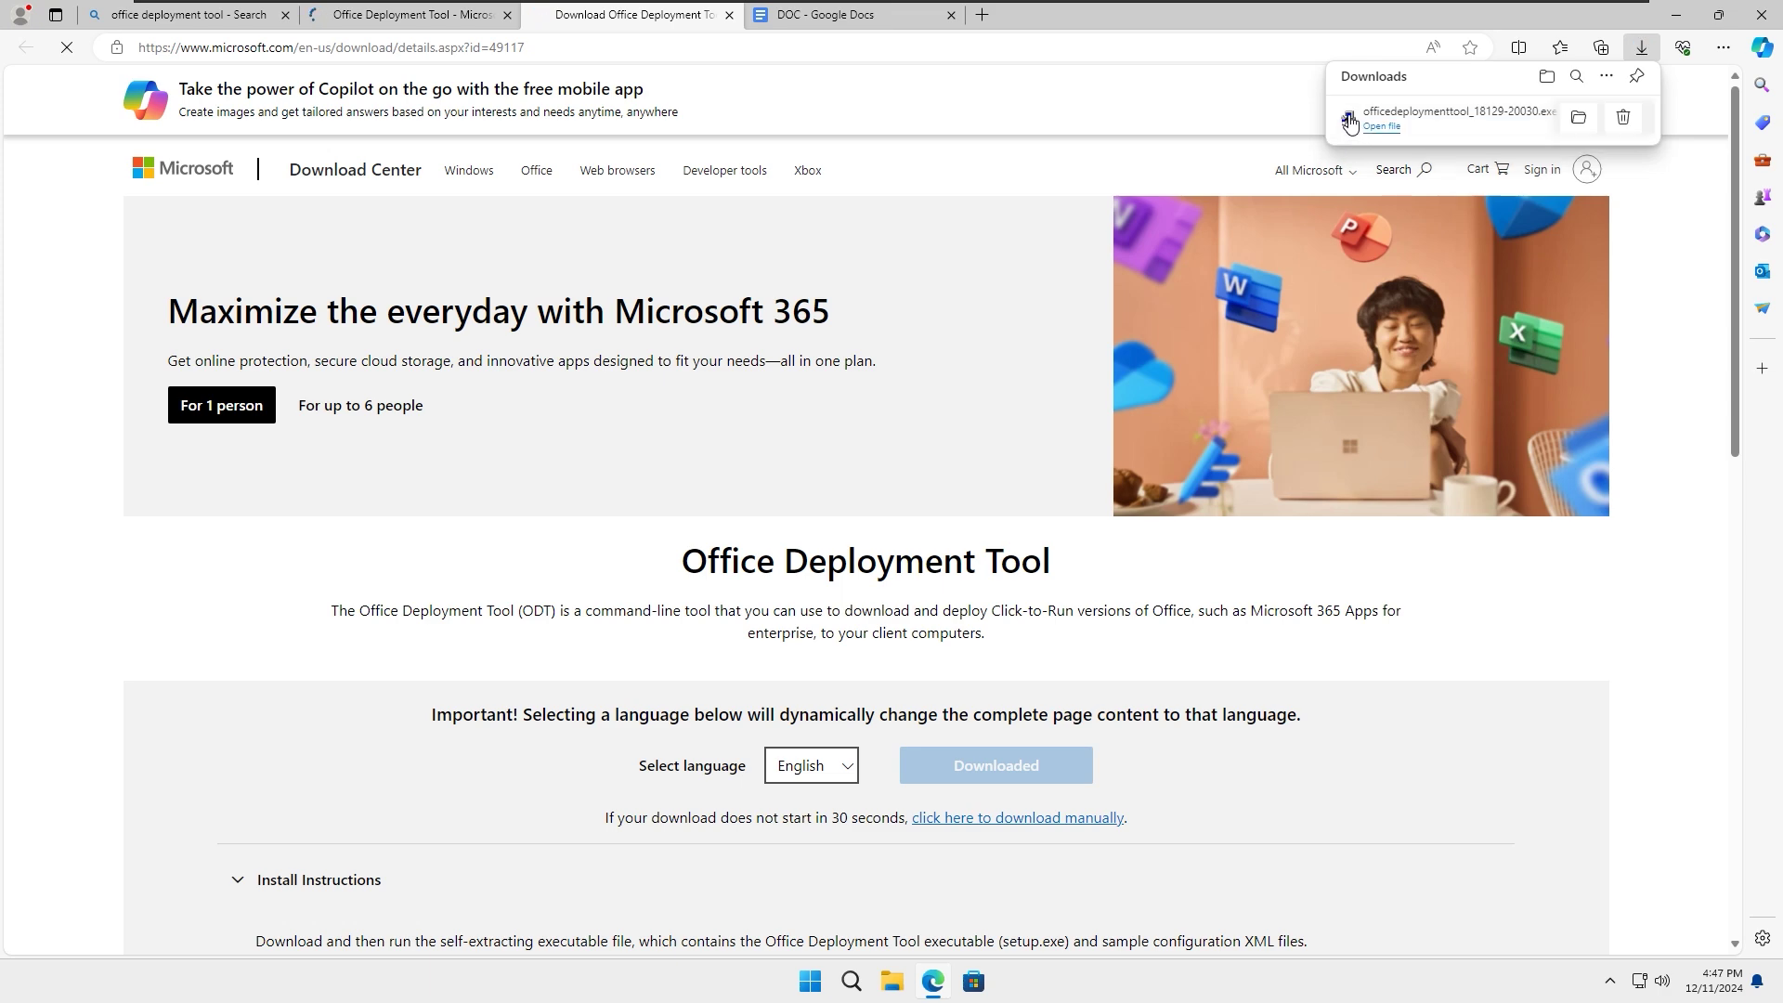
click(1778, 977)
drag(1777, 977, 56, 232)
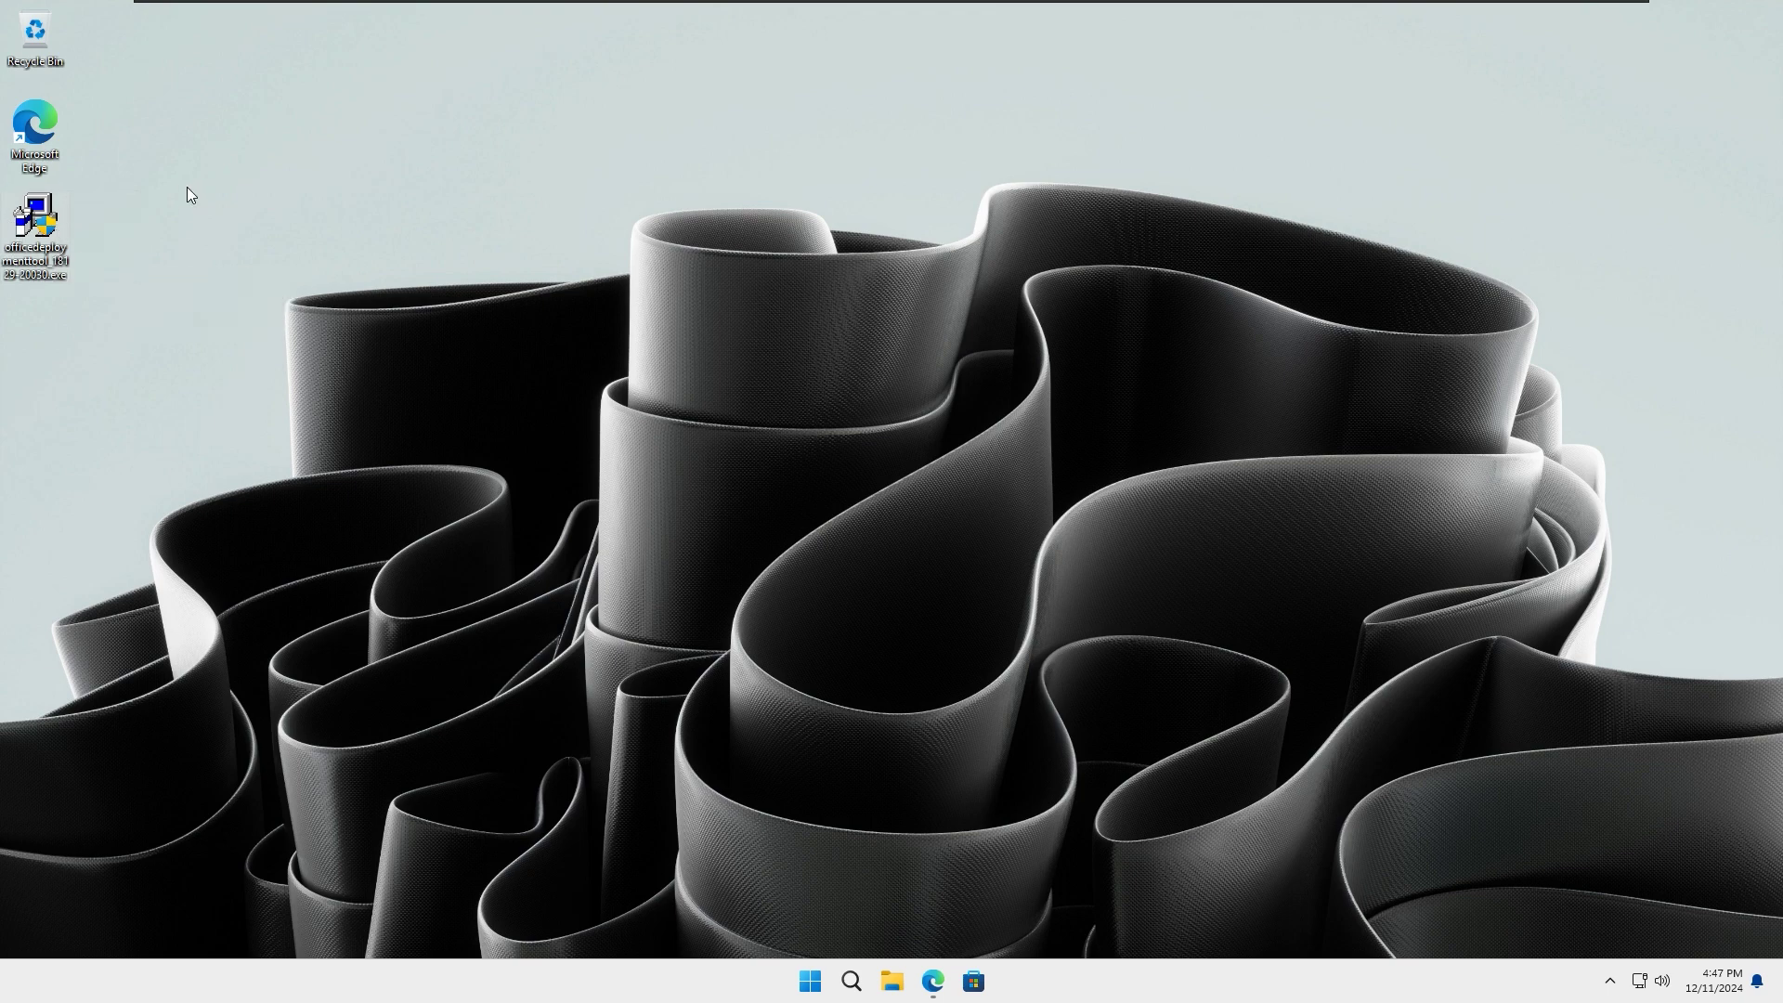
Step: Create a new desktop folder named OFFICE 2024
right_click(232, 231)
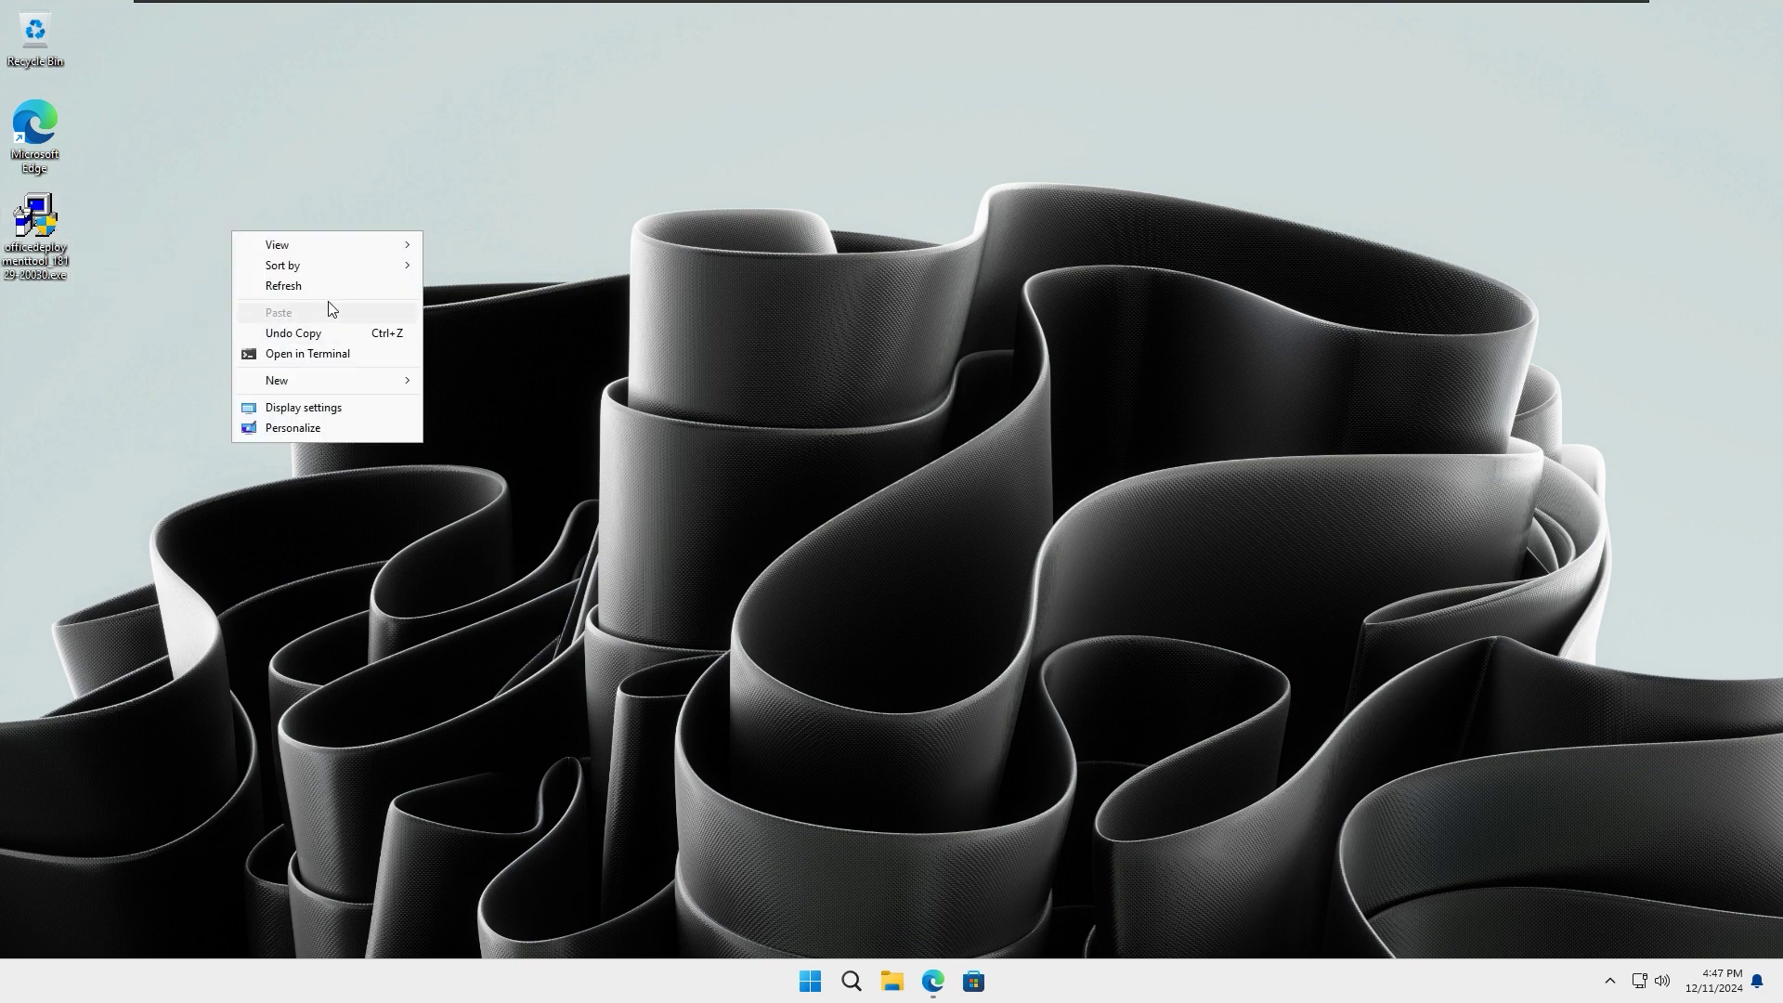
mouse_move(375, 381)
click(457, 388)
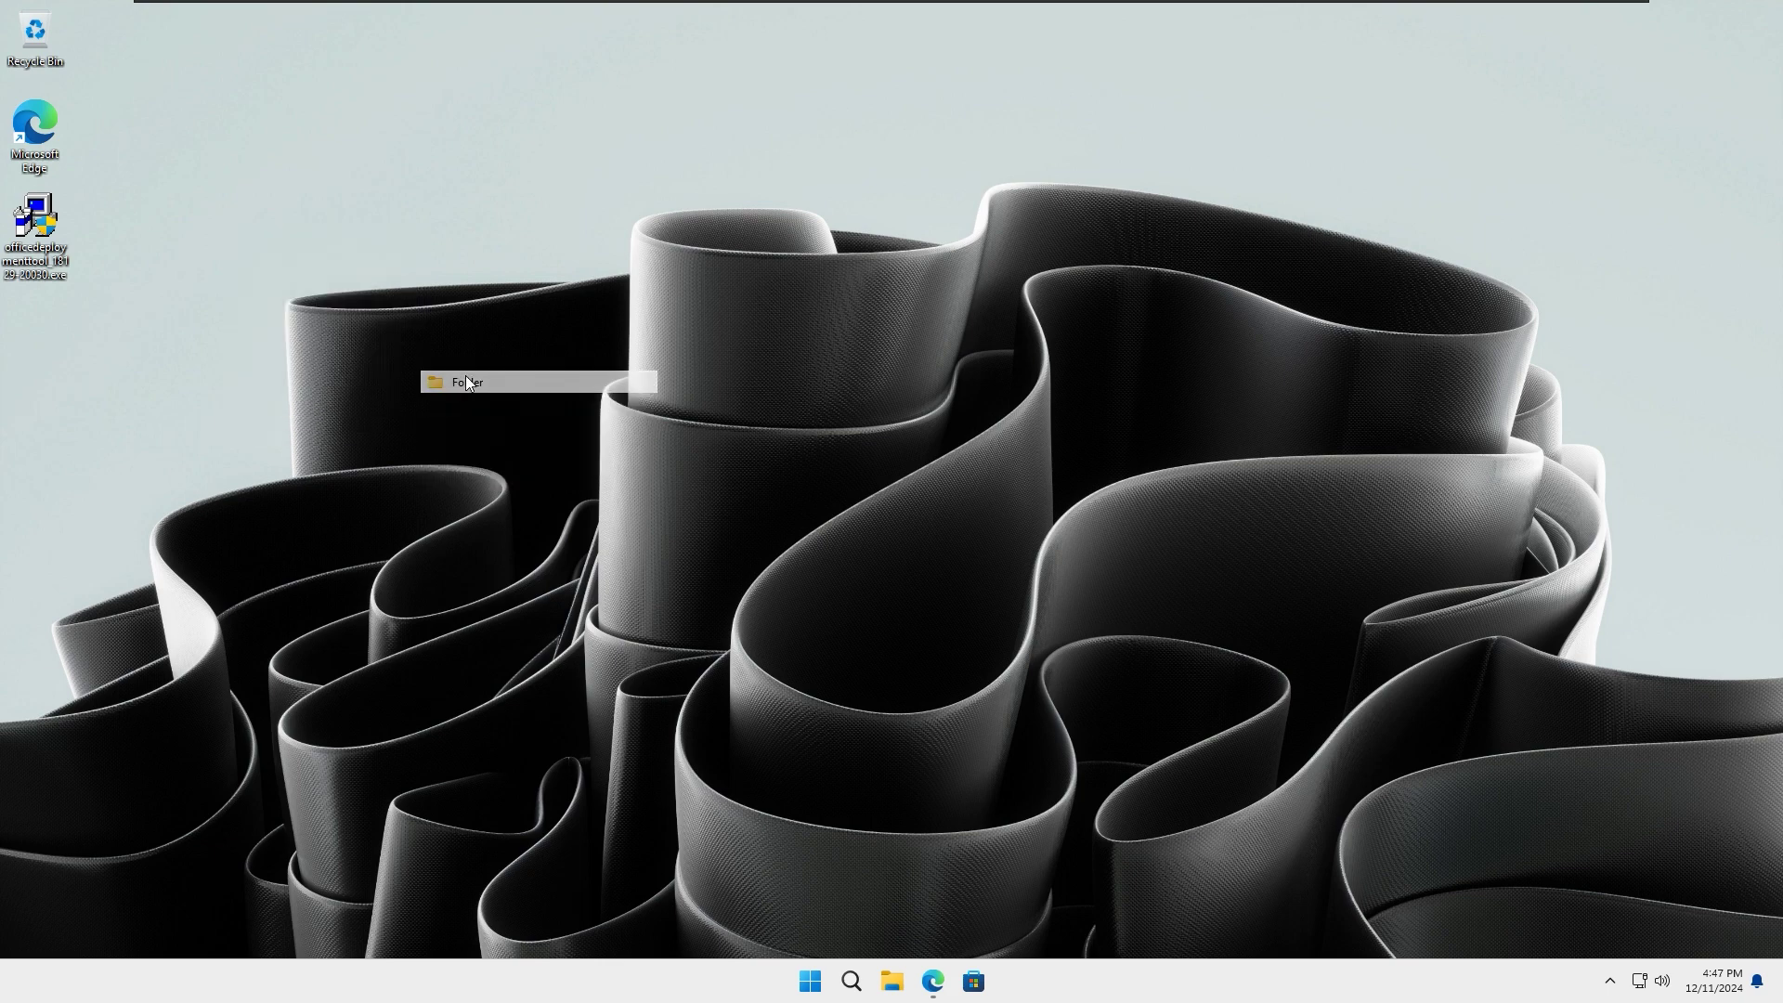
text(O)
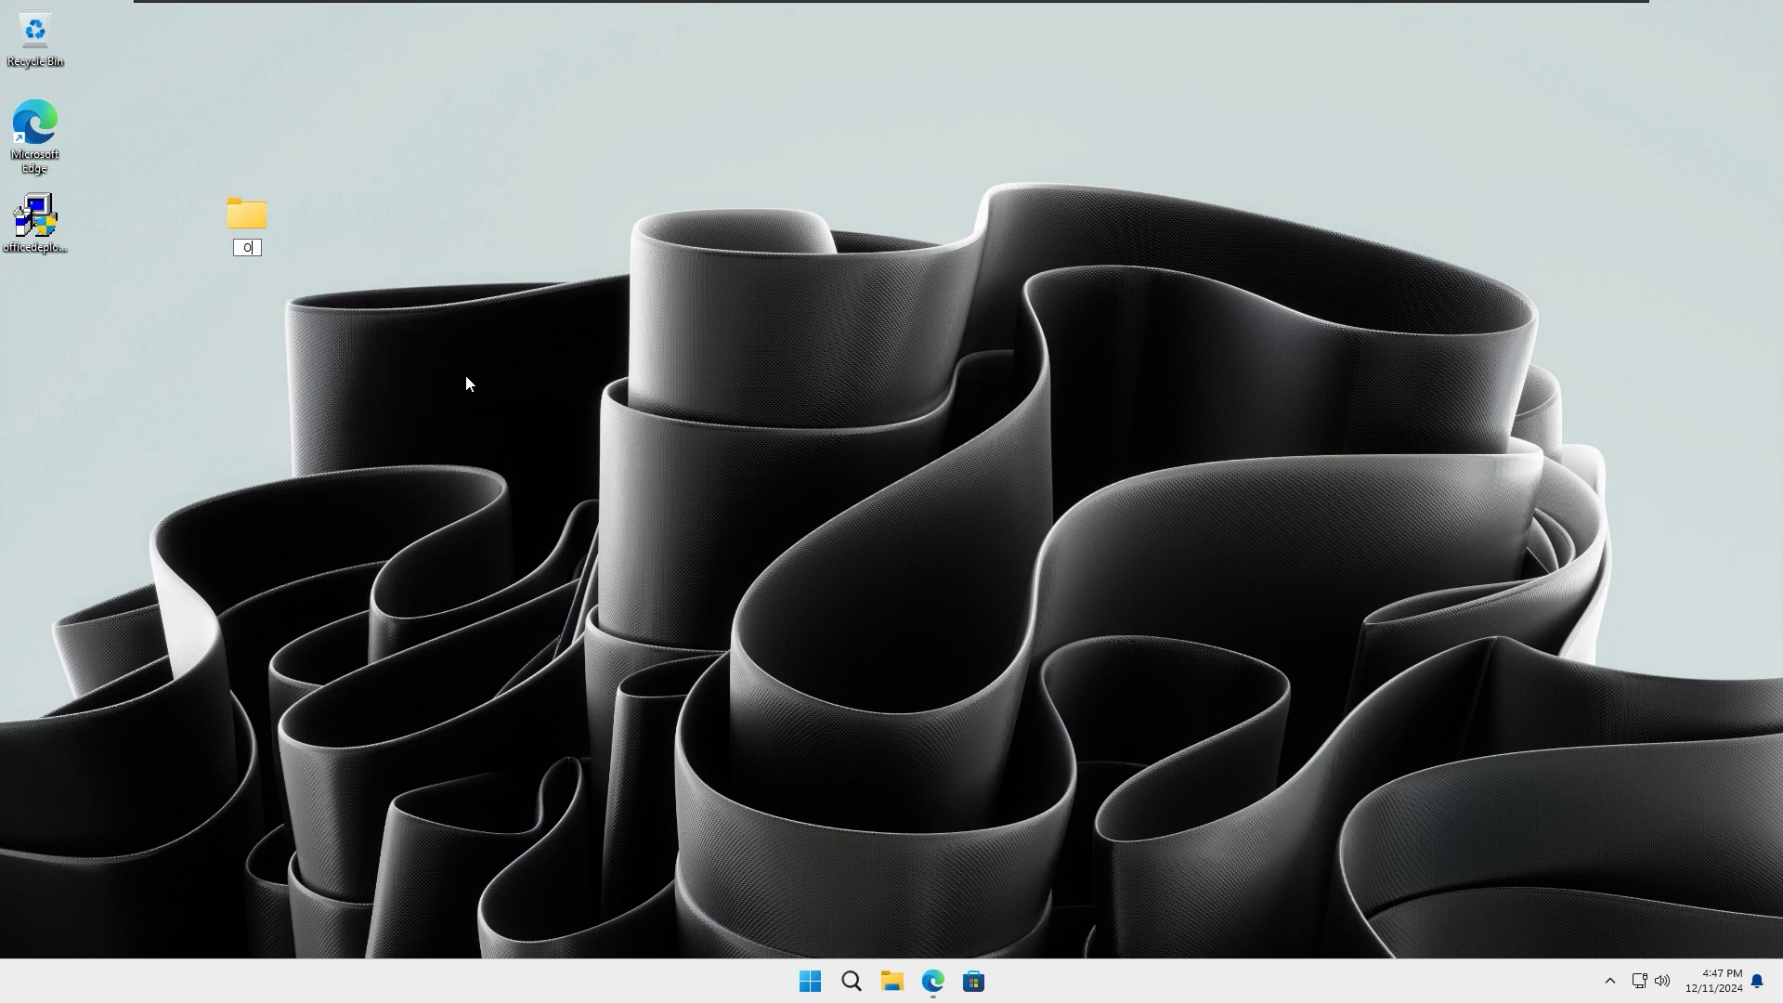
text(FFICE 2024)
key(Return)
Step: Place OFFICE 2024 below the installer and run the installer as administrator
drag(239, 218, 33, 303)
right_click(43, 233)
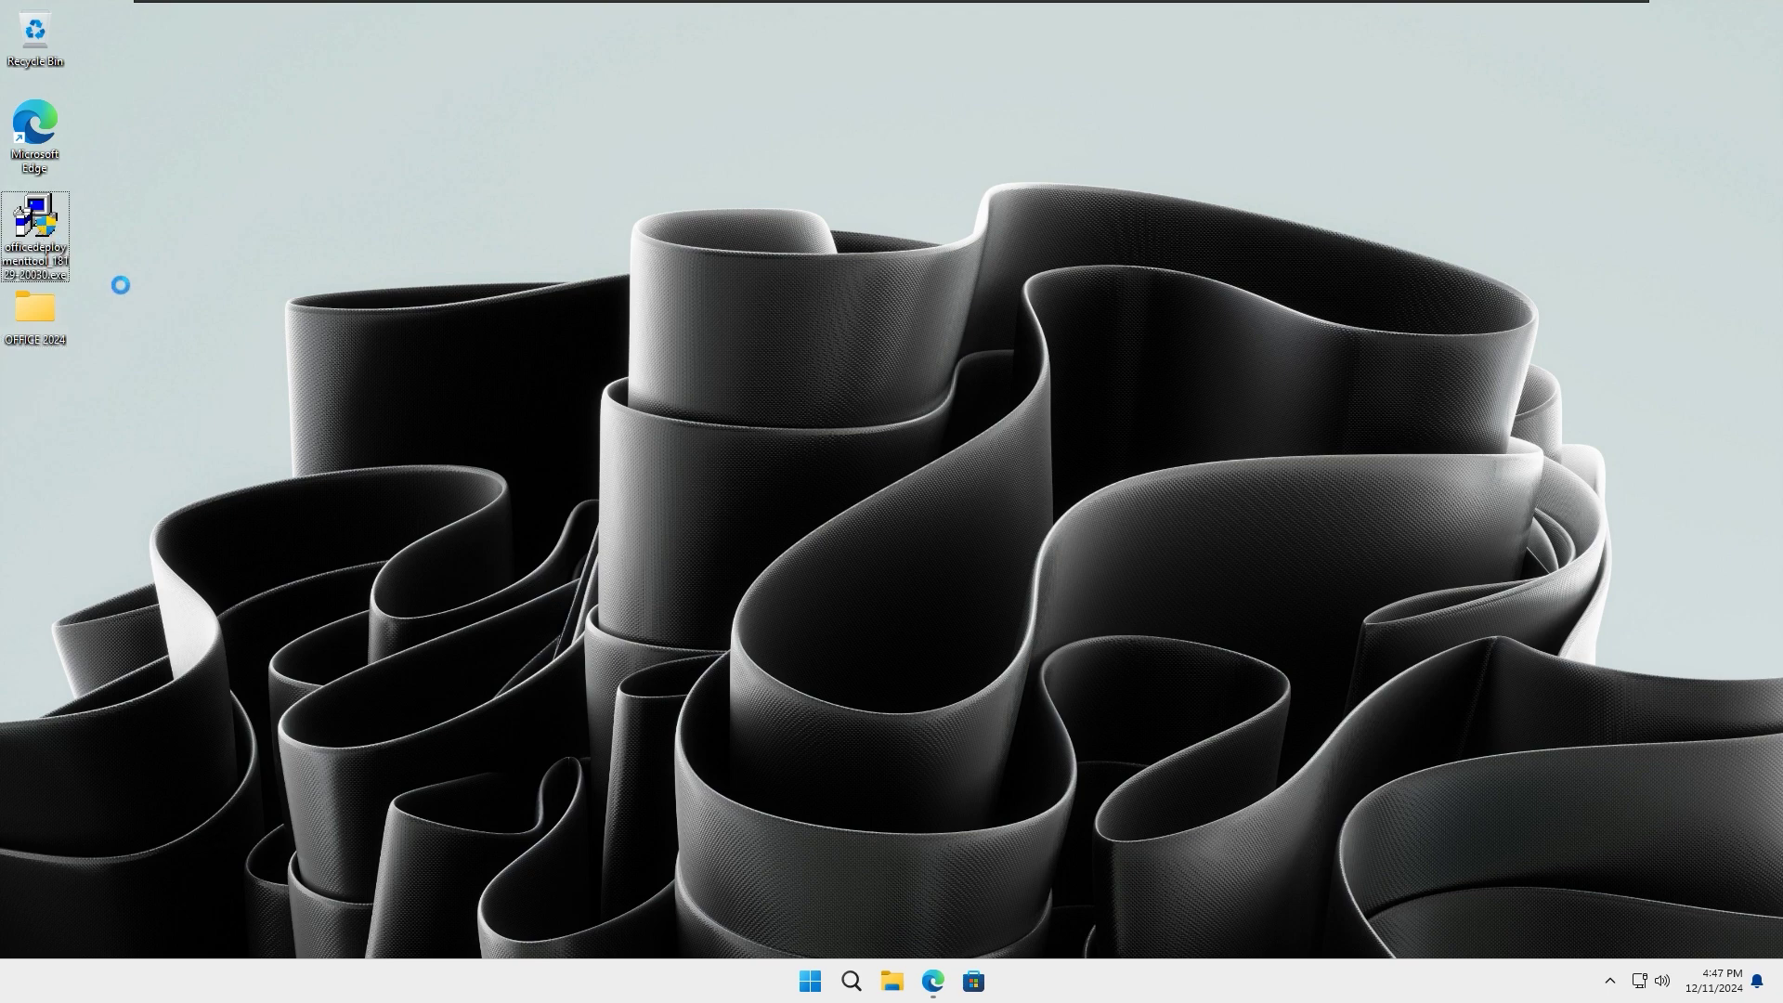
click(138, 262)
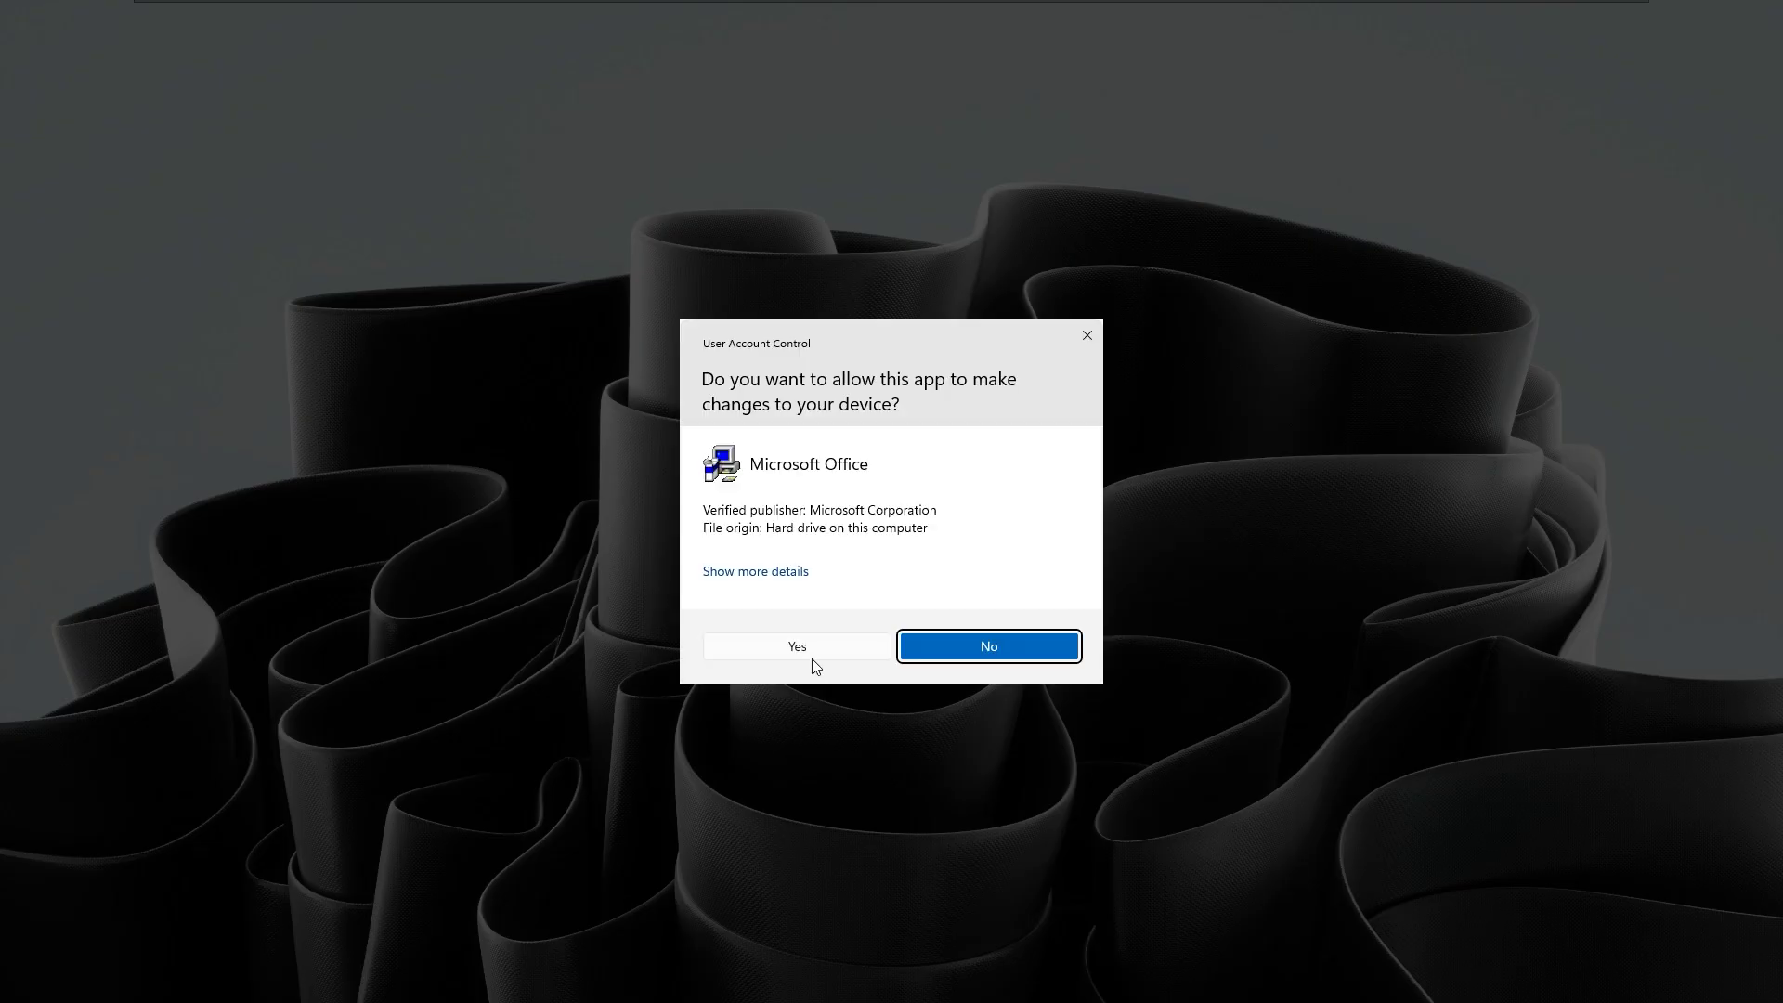
Step: Allow UAC, accept the licence terms and extract the tool's files into Desktop\OFFICE 2024
click(811, 650)
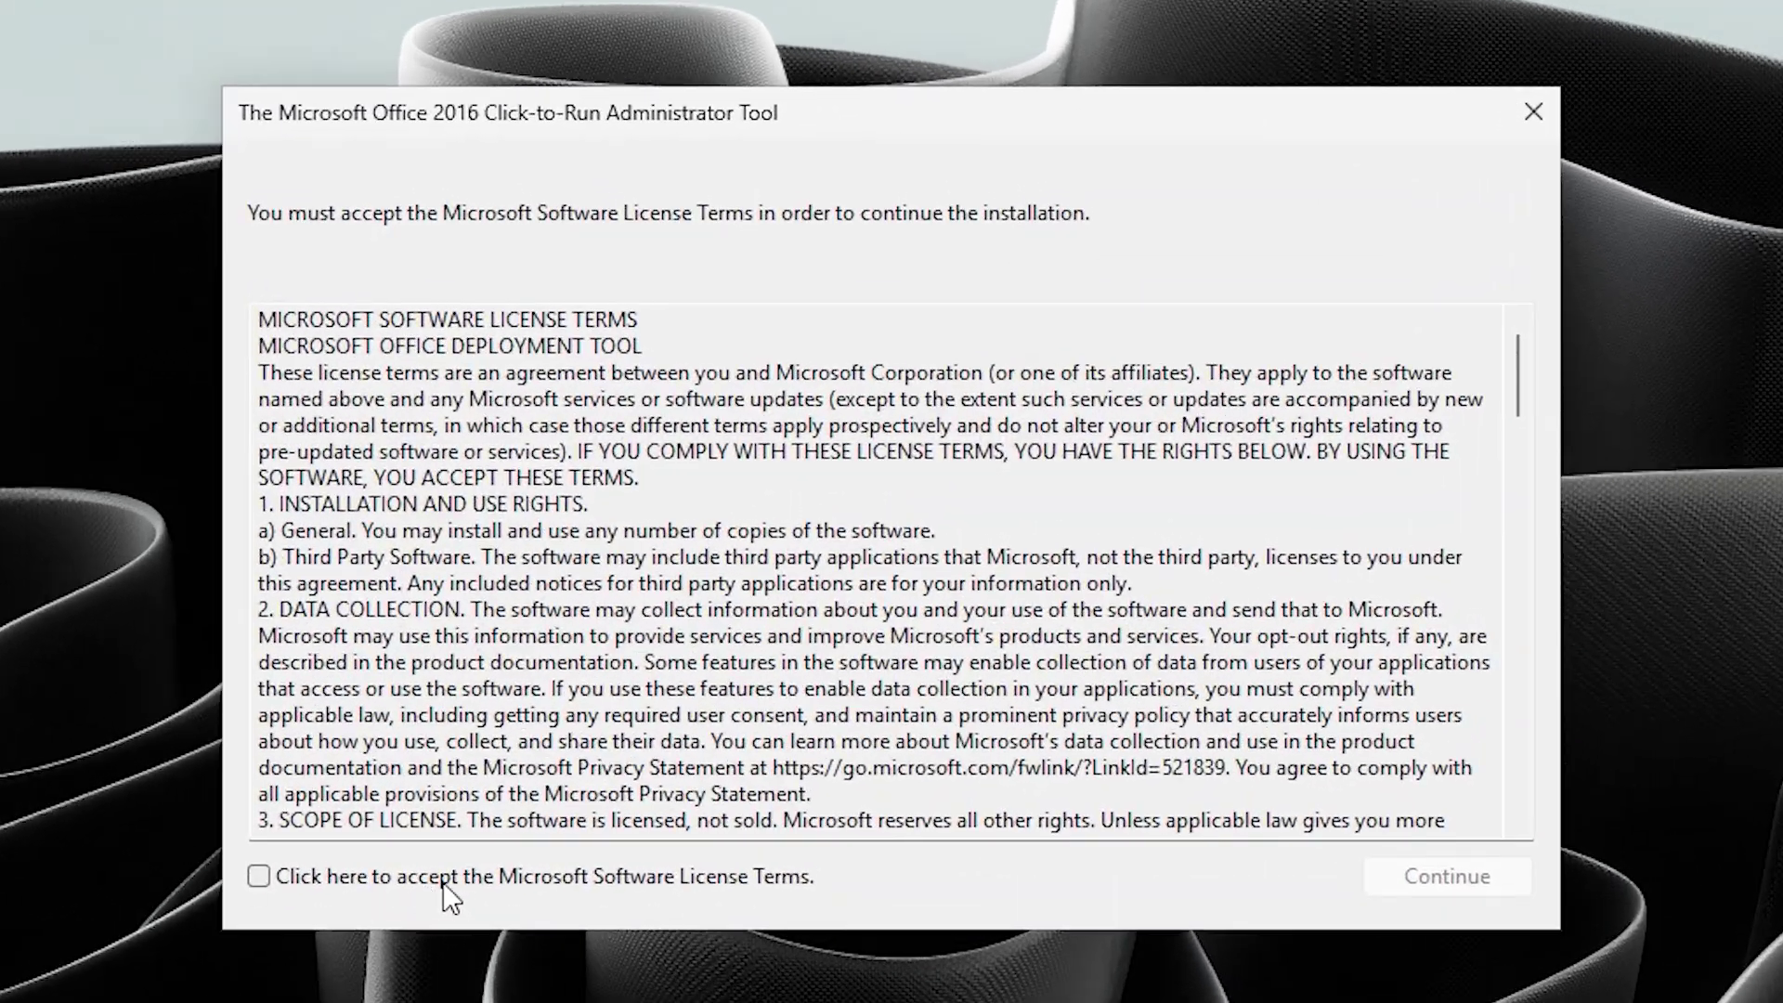
click(444, 884)
click(1475, 877)
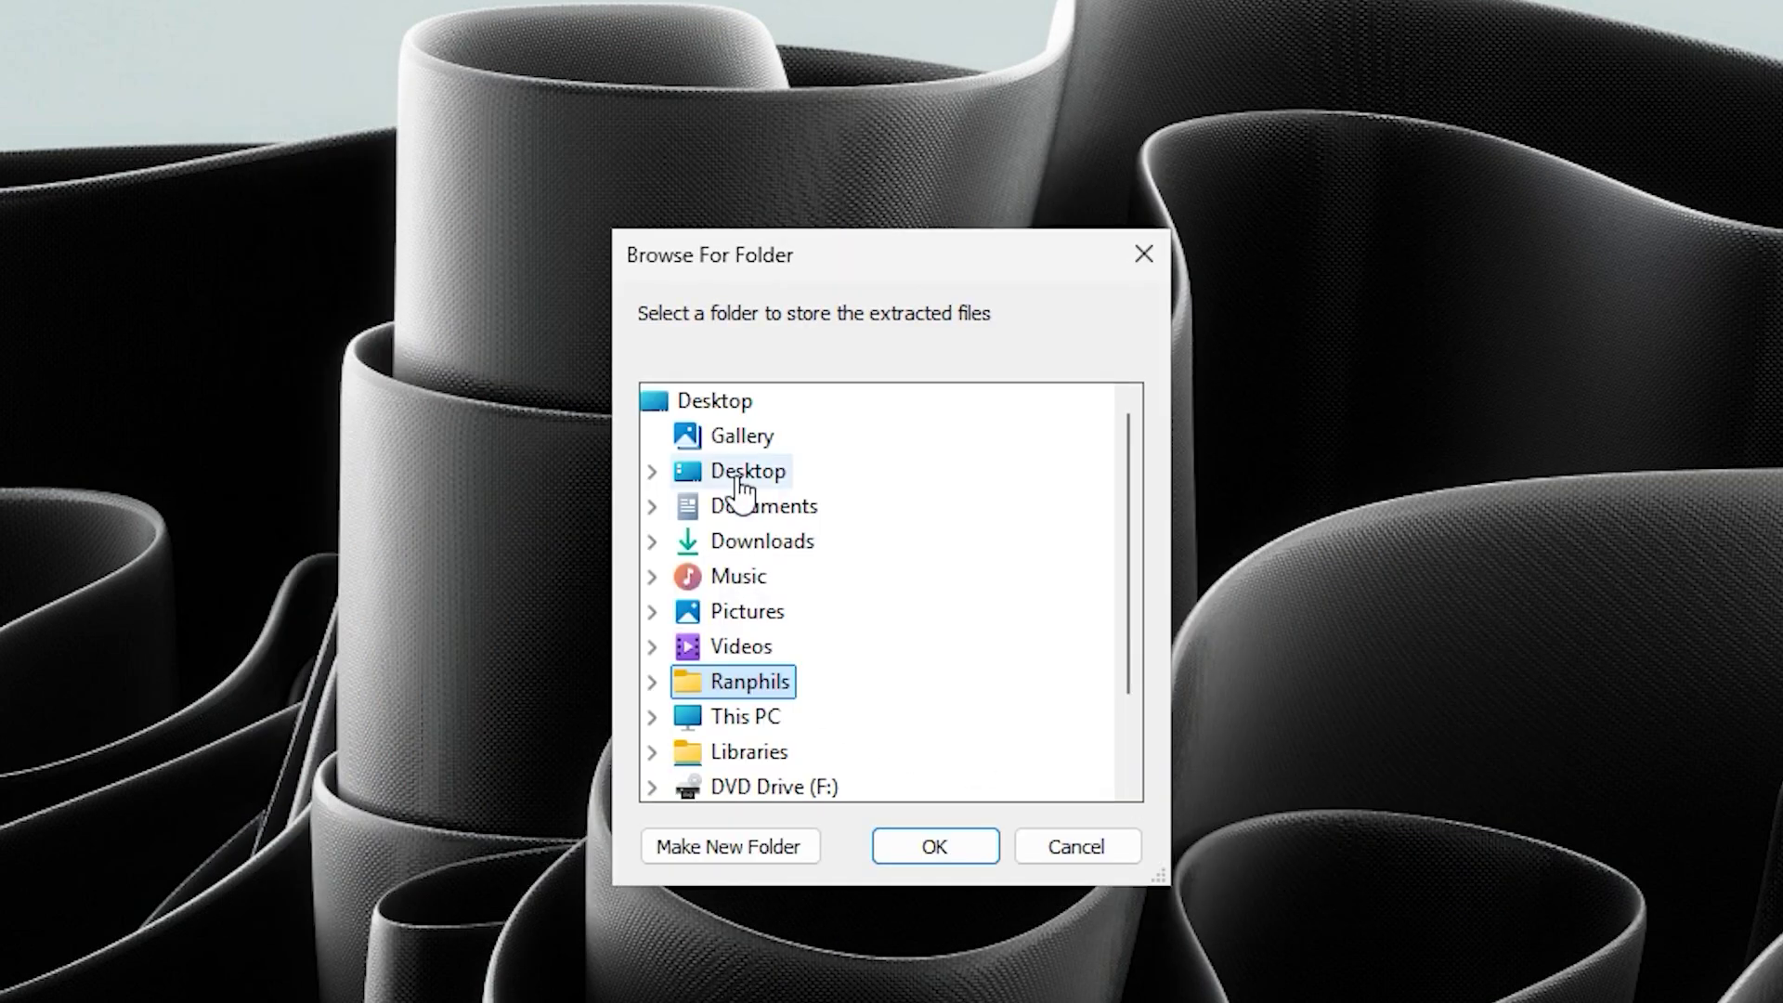
double_click(739, 474)
click(785, 511)
click(937, 844)
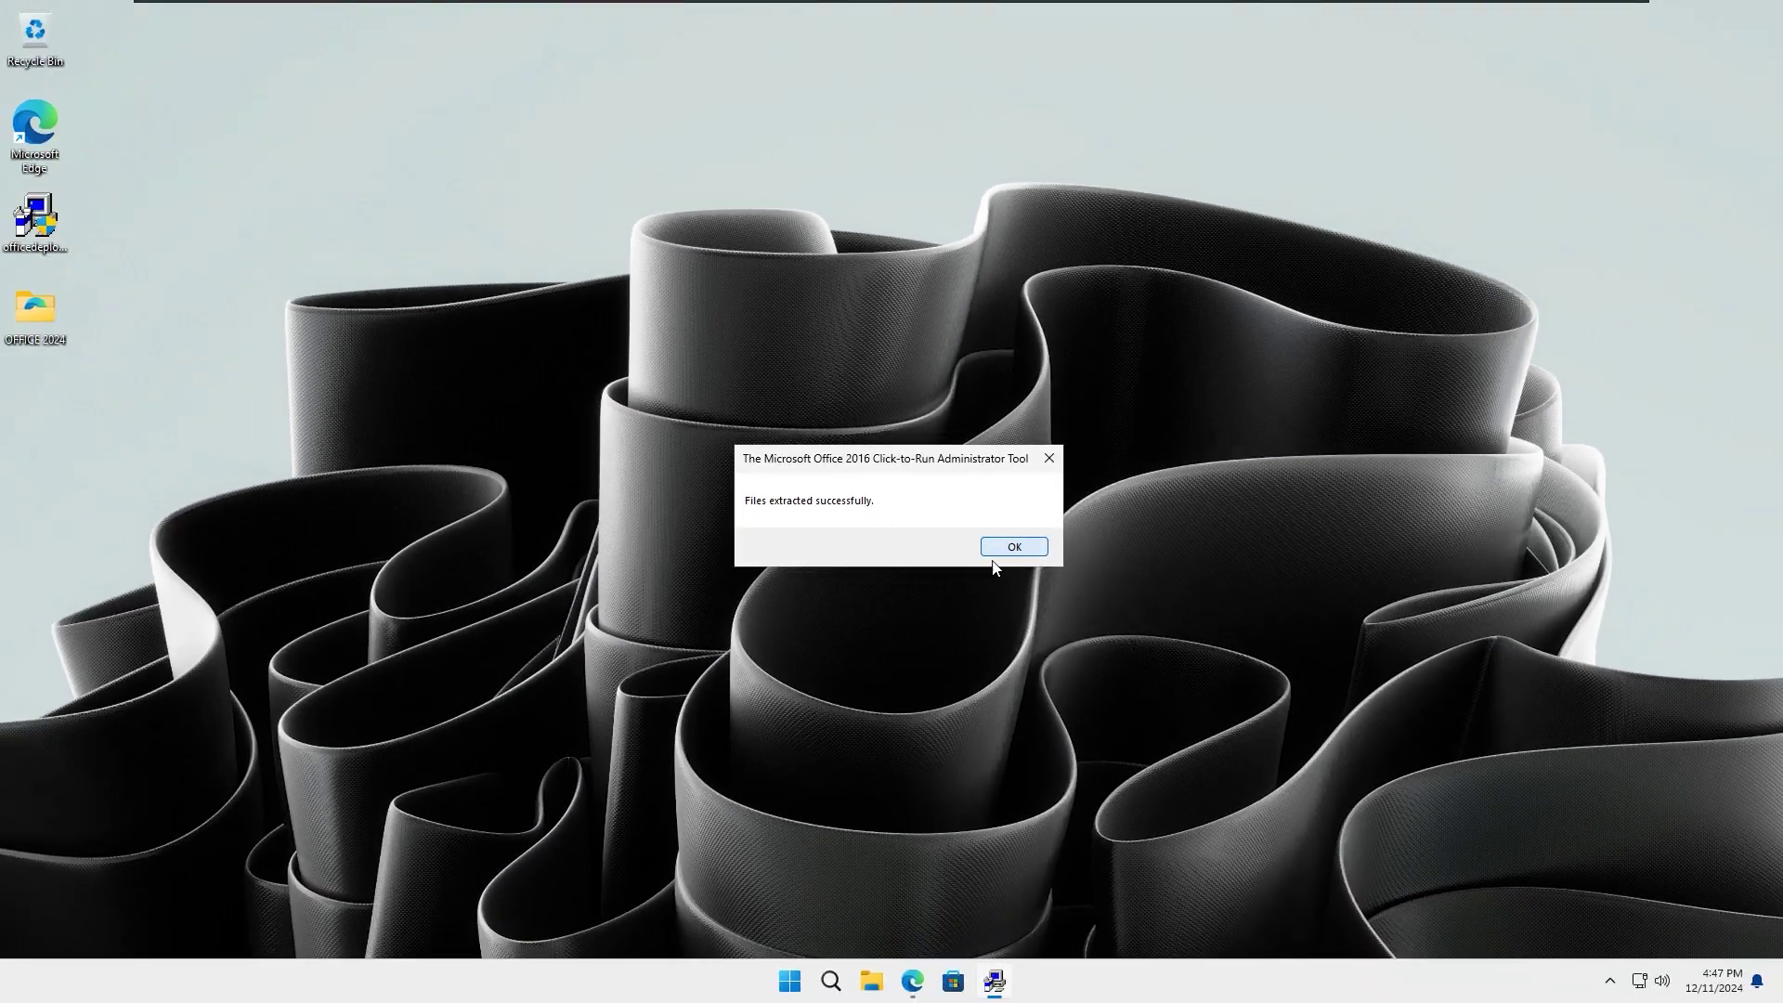
click(1124, 643)
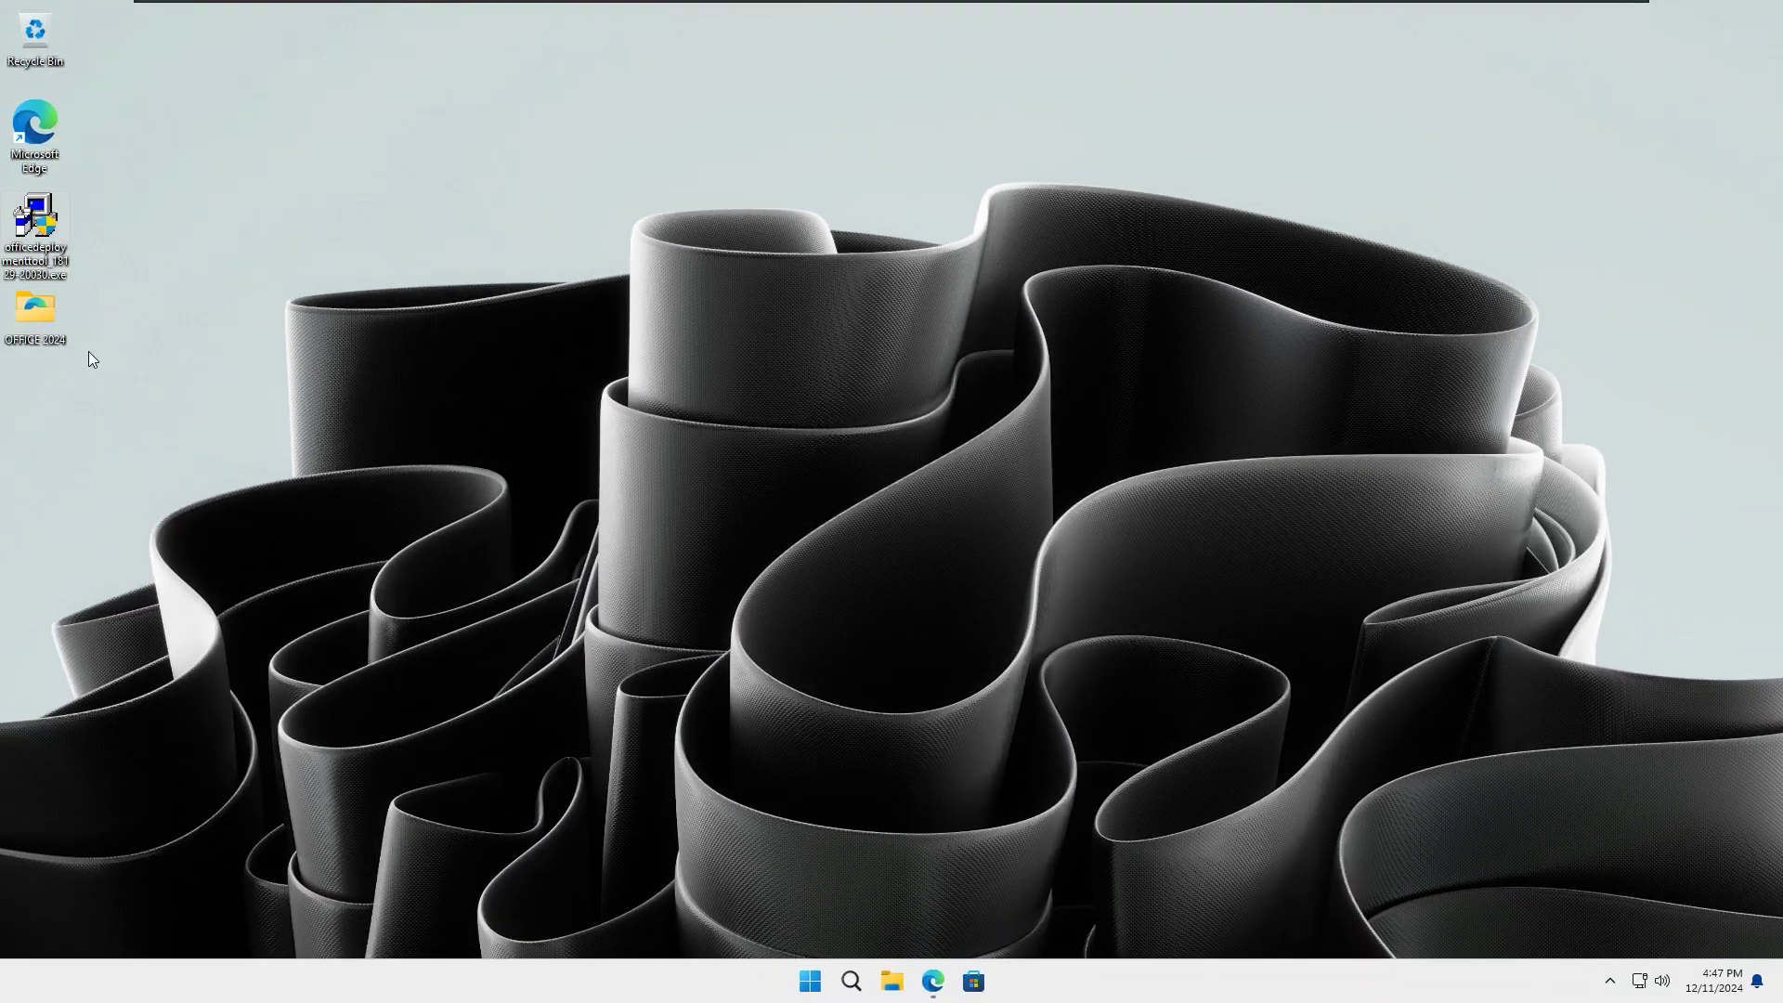
Step: Permanently delete configuration-Office365-x64.xml from OFFICE 2024, leaving only setup.exe
double_click(36, 321)
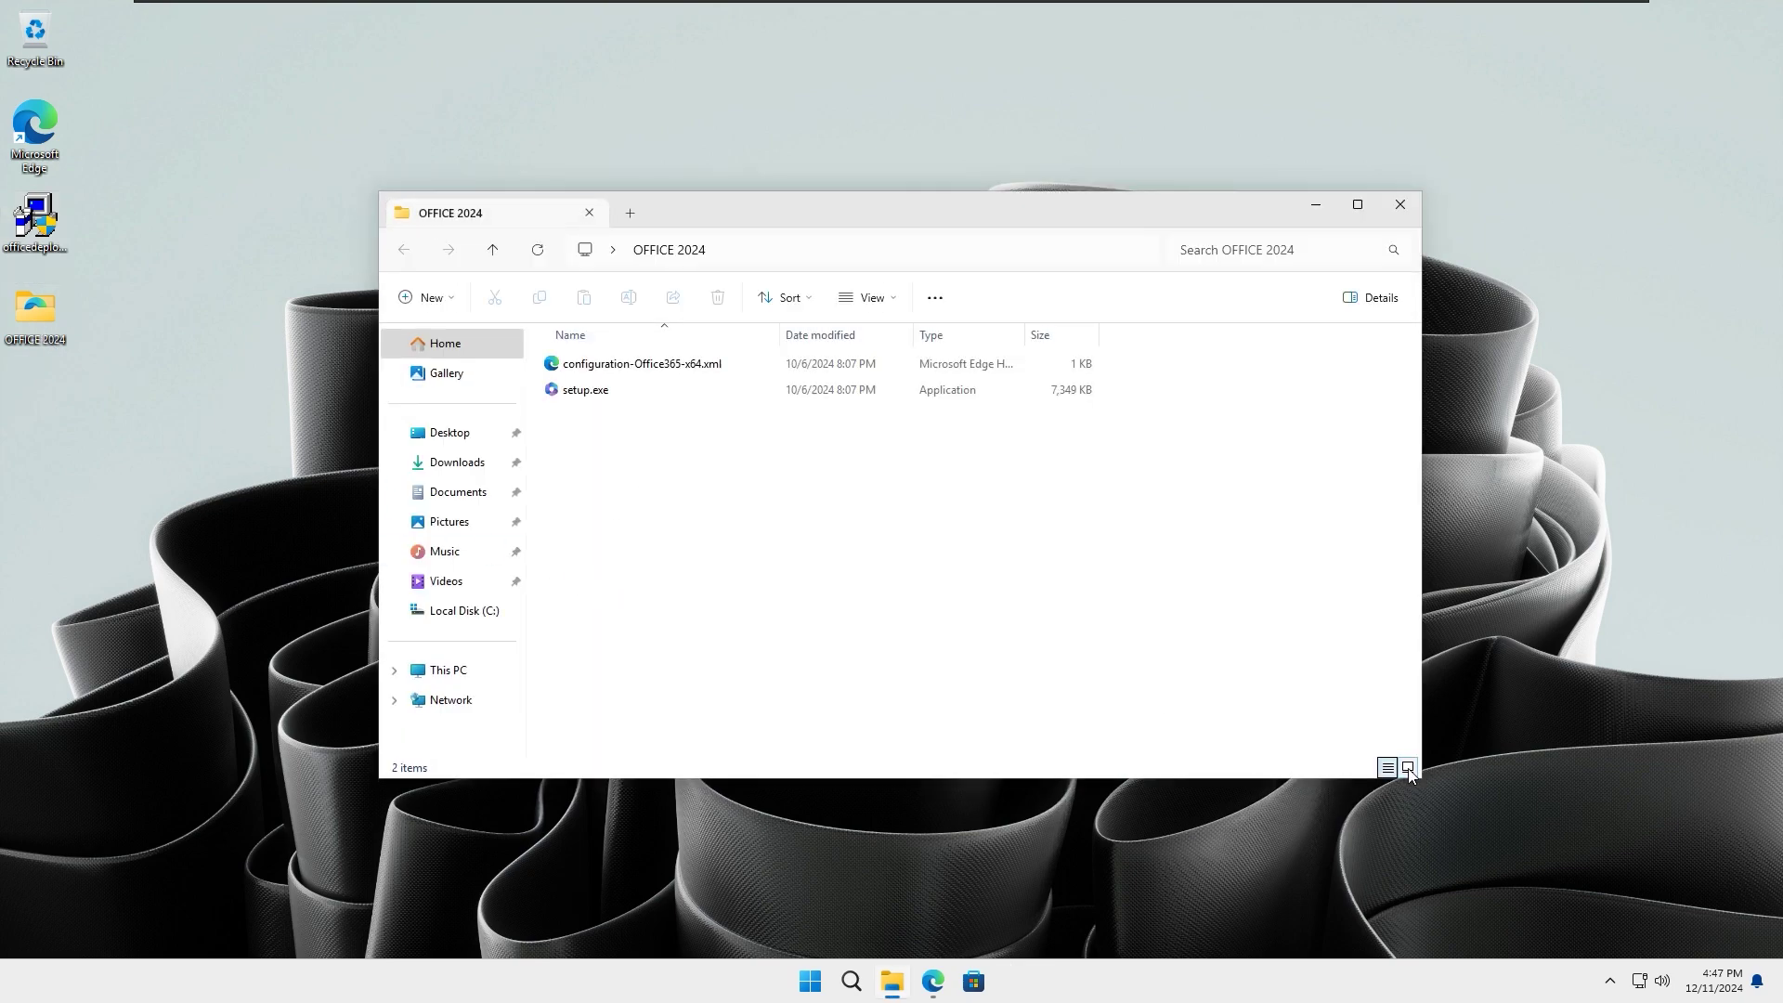
click(1409, 768)
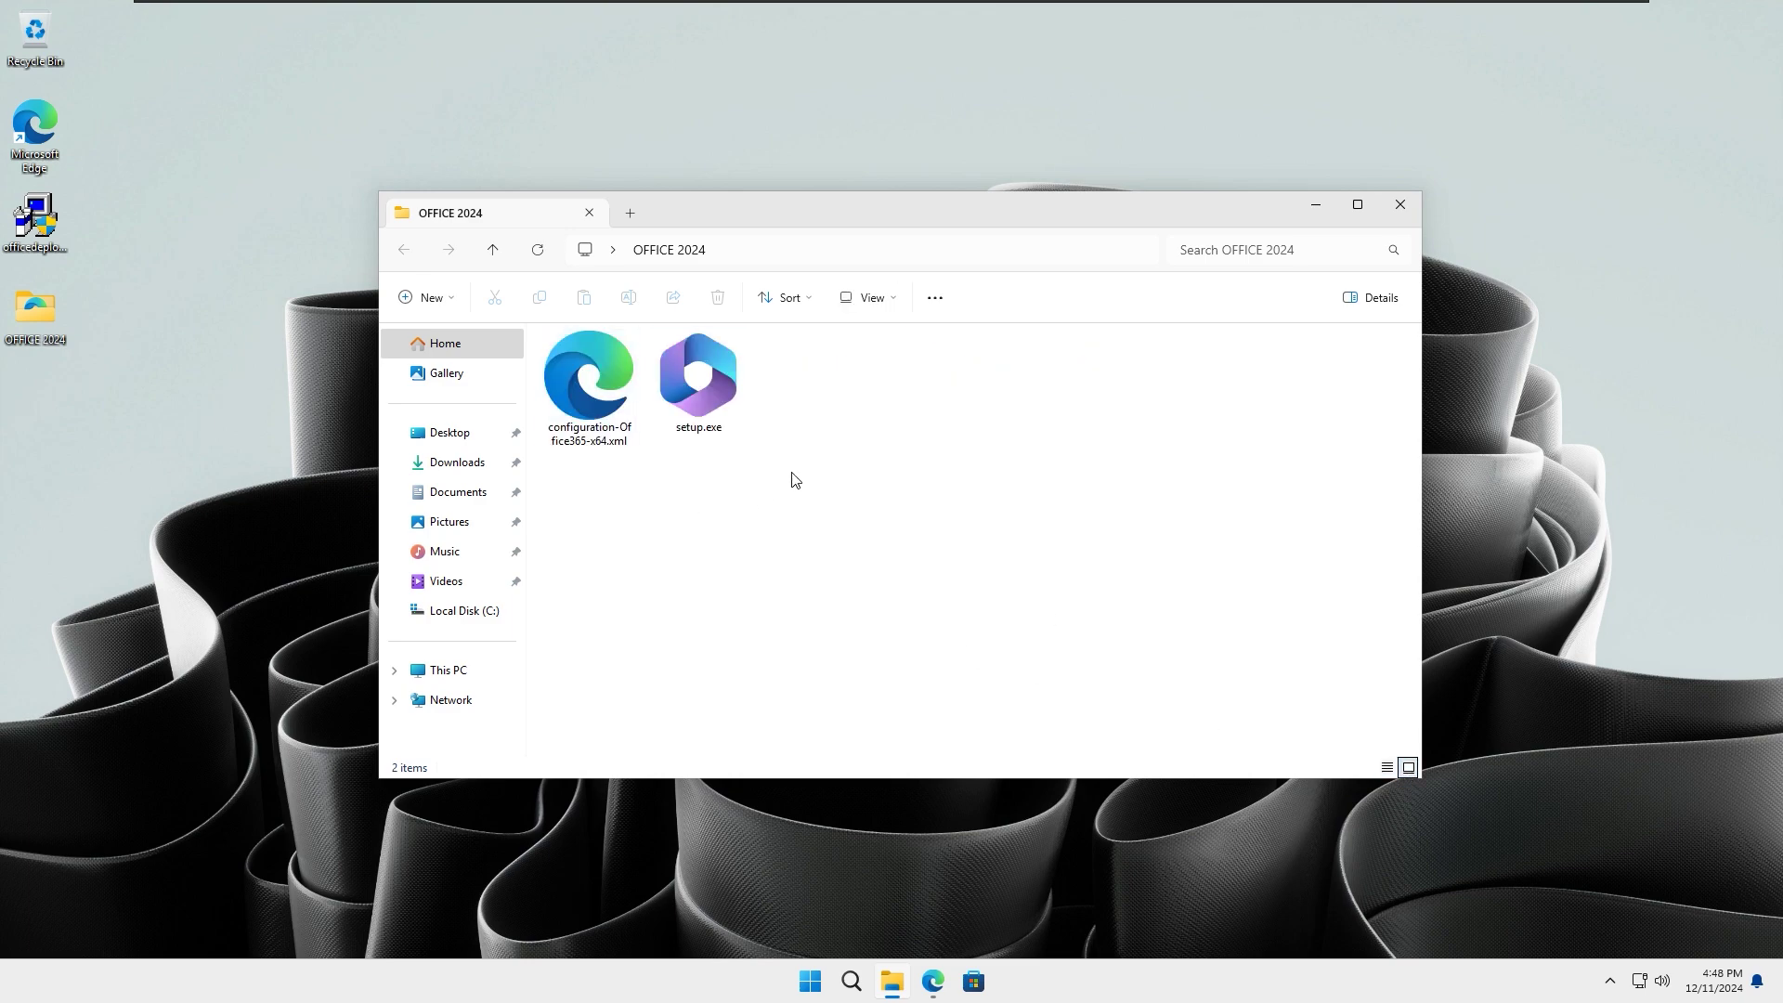
click(594, 387)
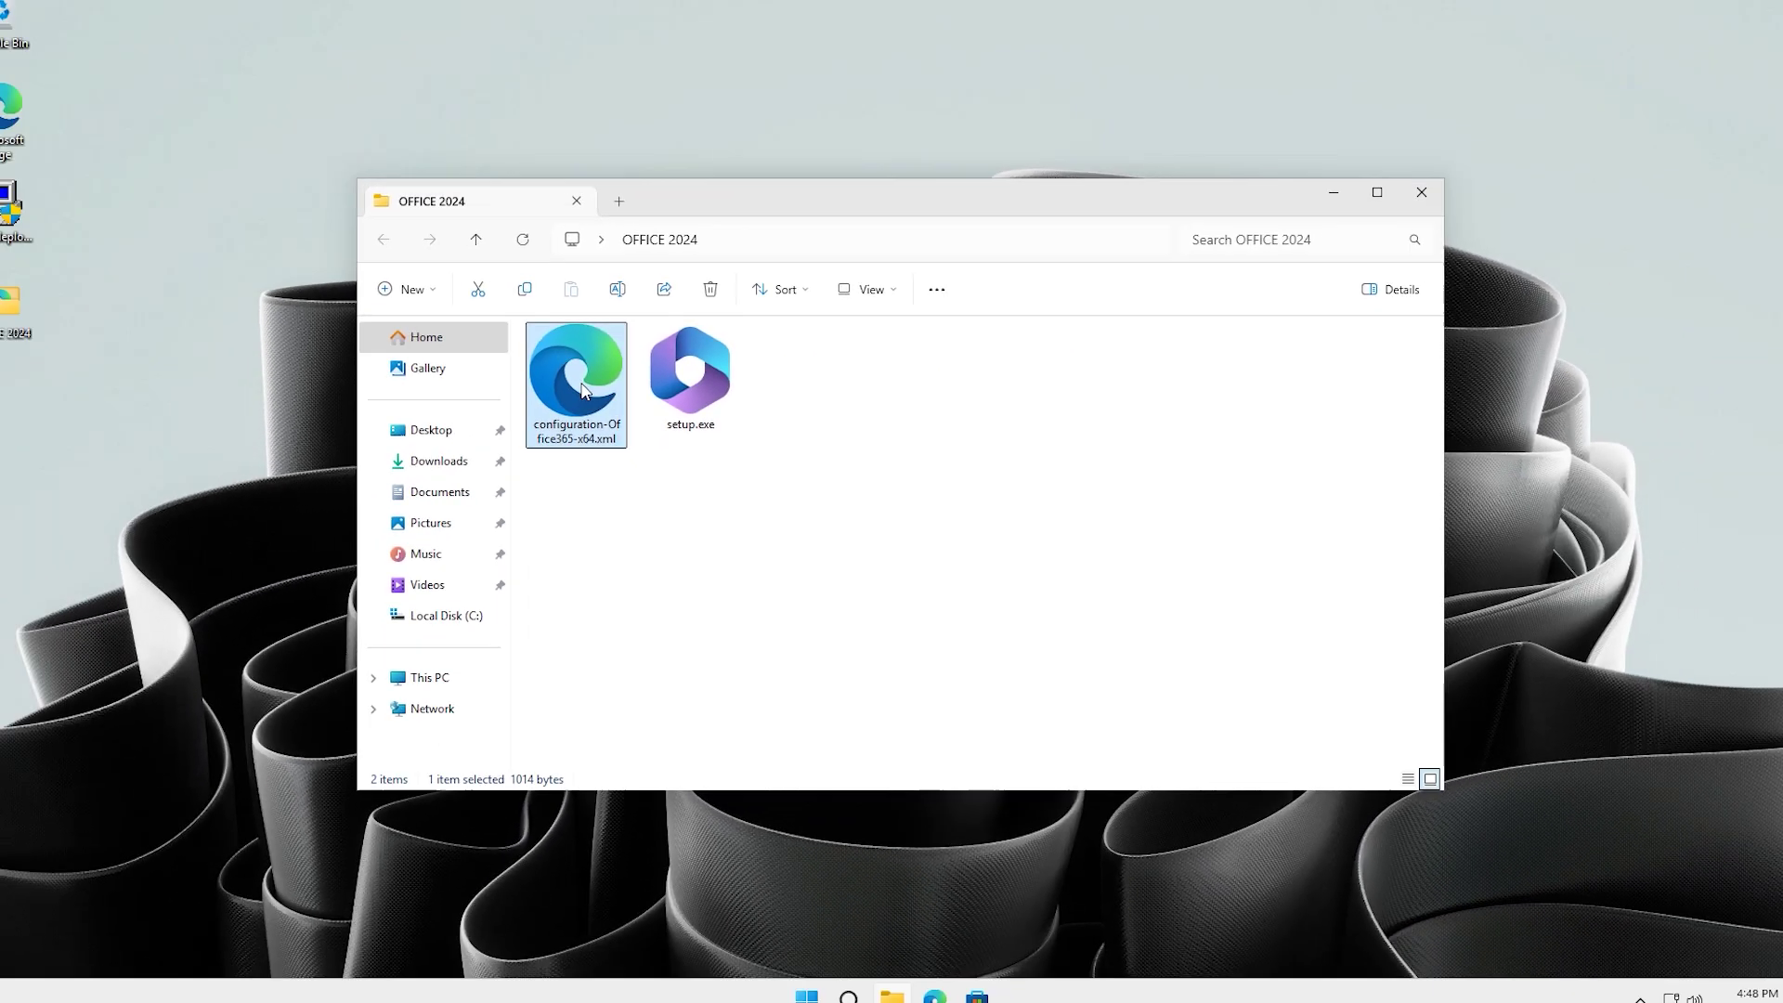
key(shift+Delete)
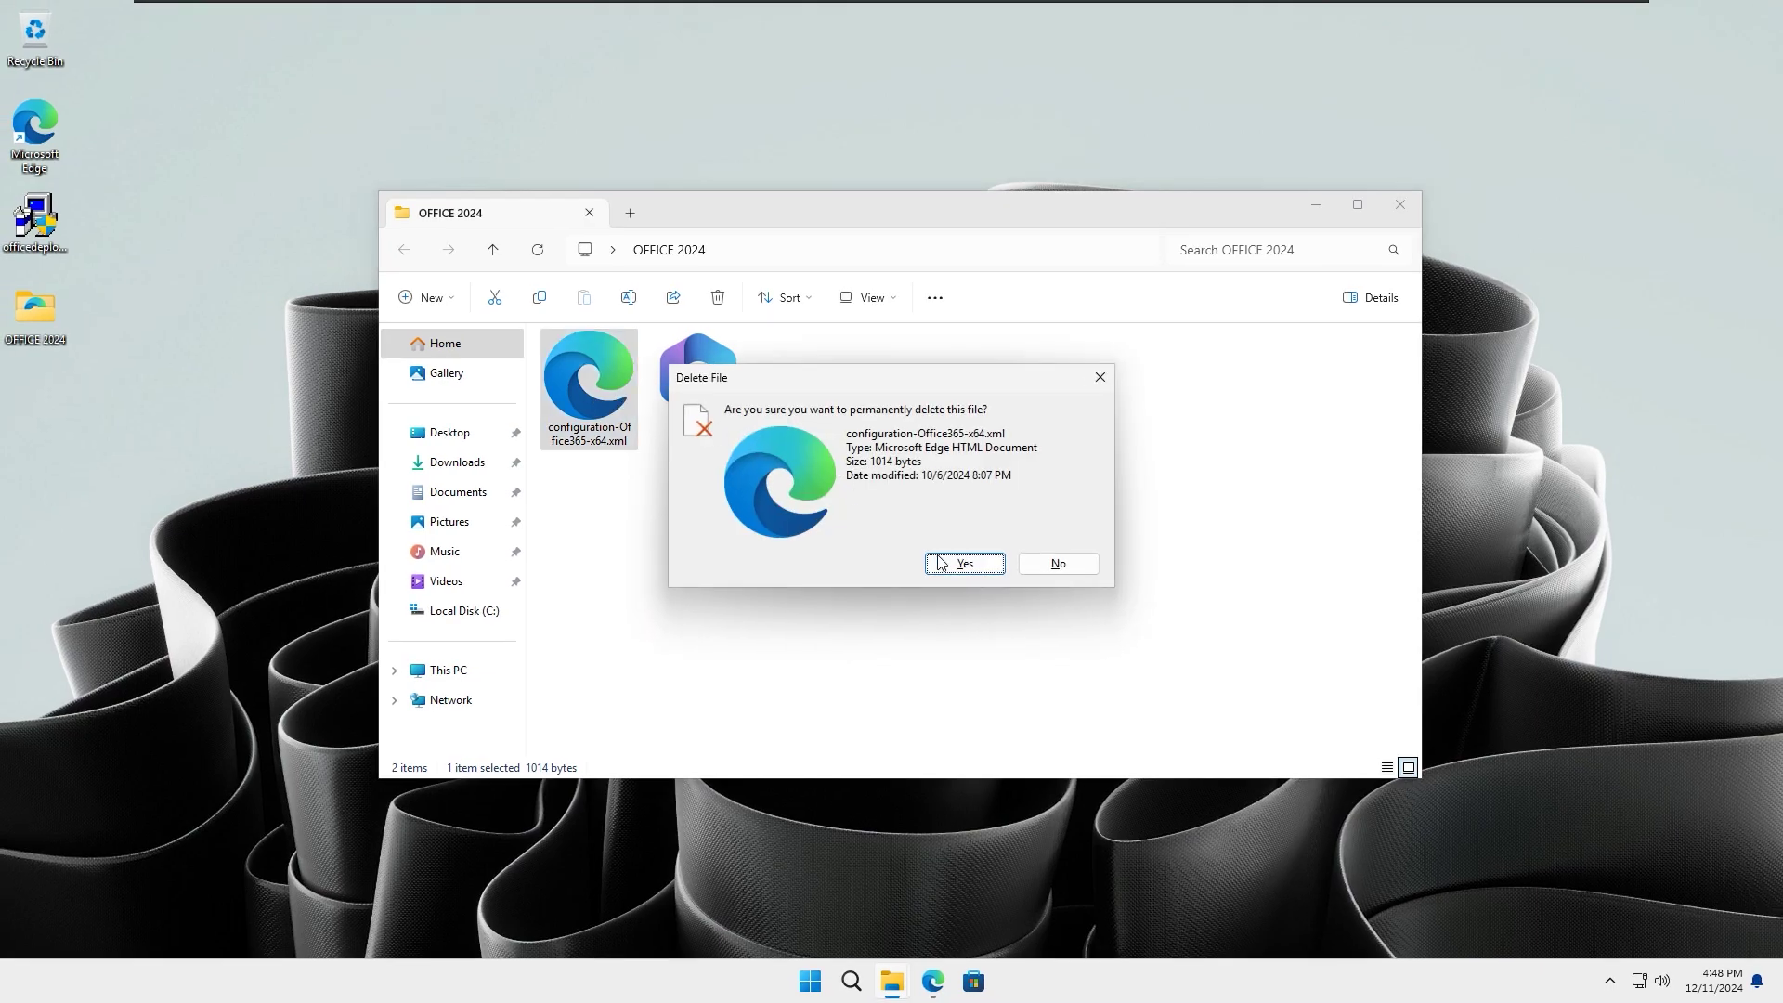
click(939, 562)
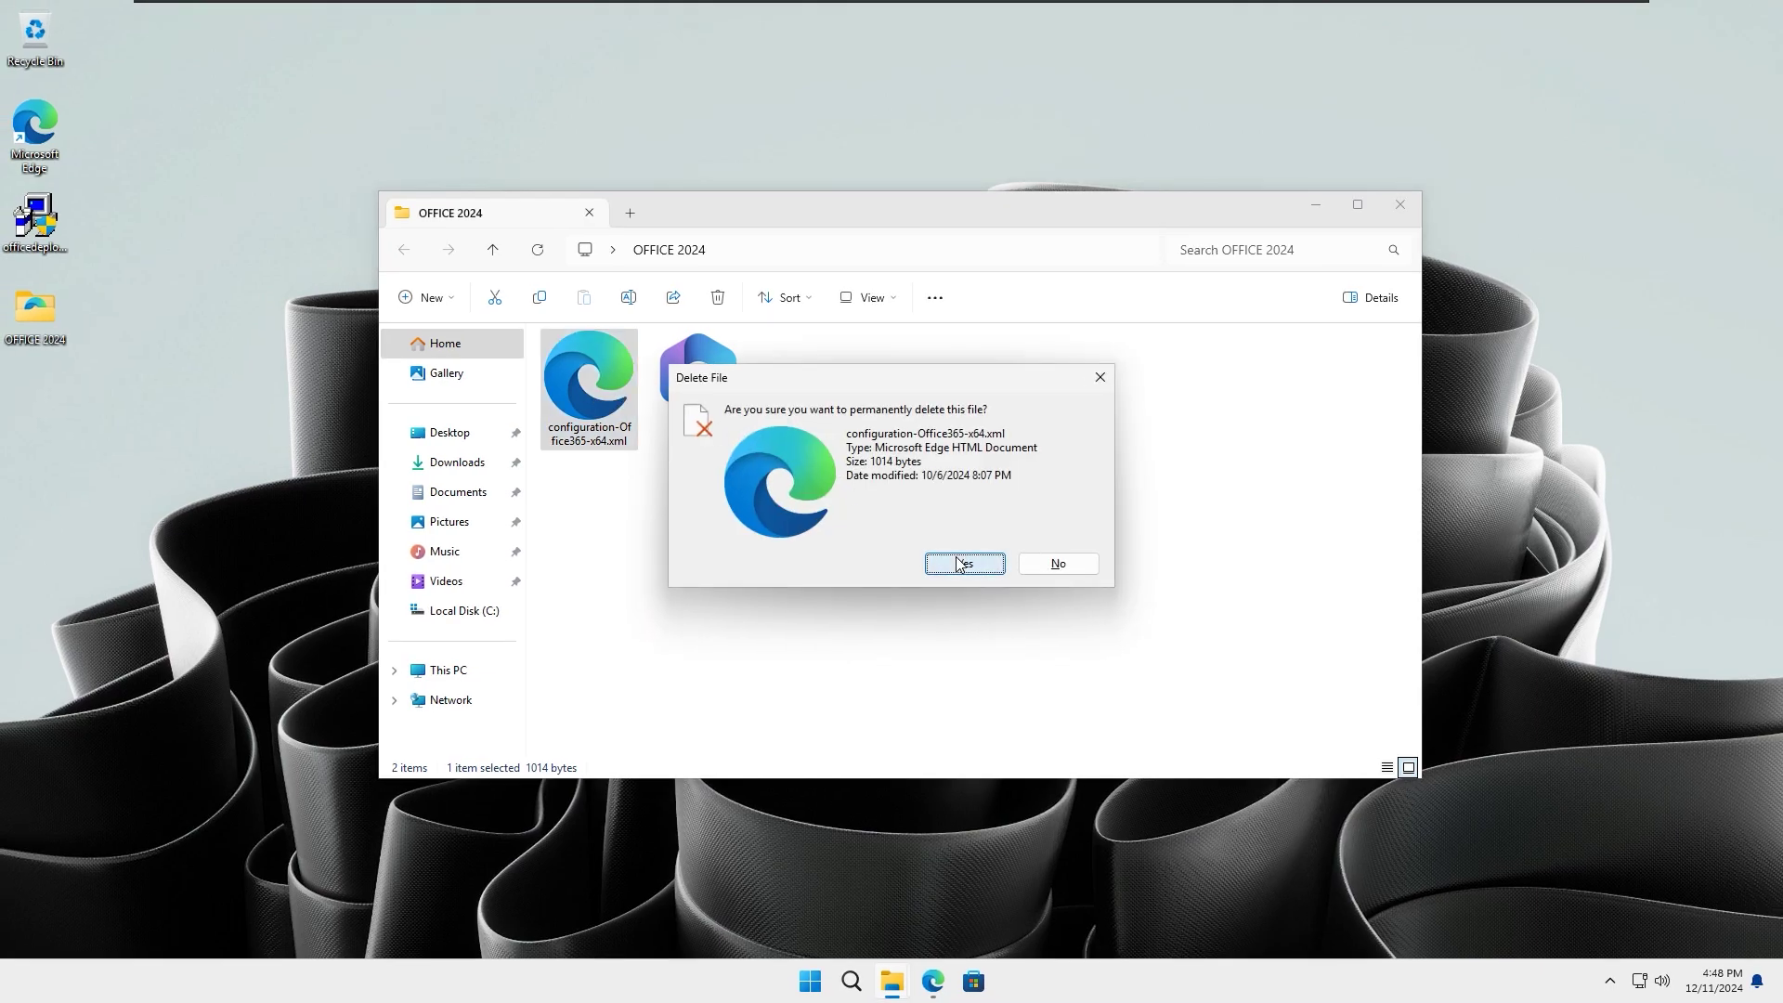
click(933, 981)
Step: Search 'deploy office ltsc 2024' and follow the Learn guide's link to the Office Customization Tool
click(795, 197)
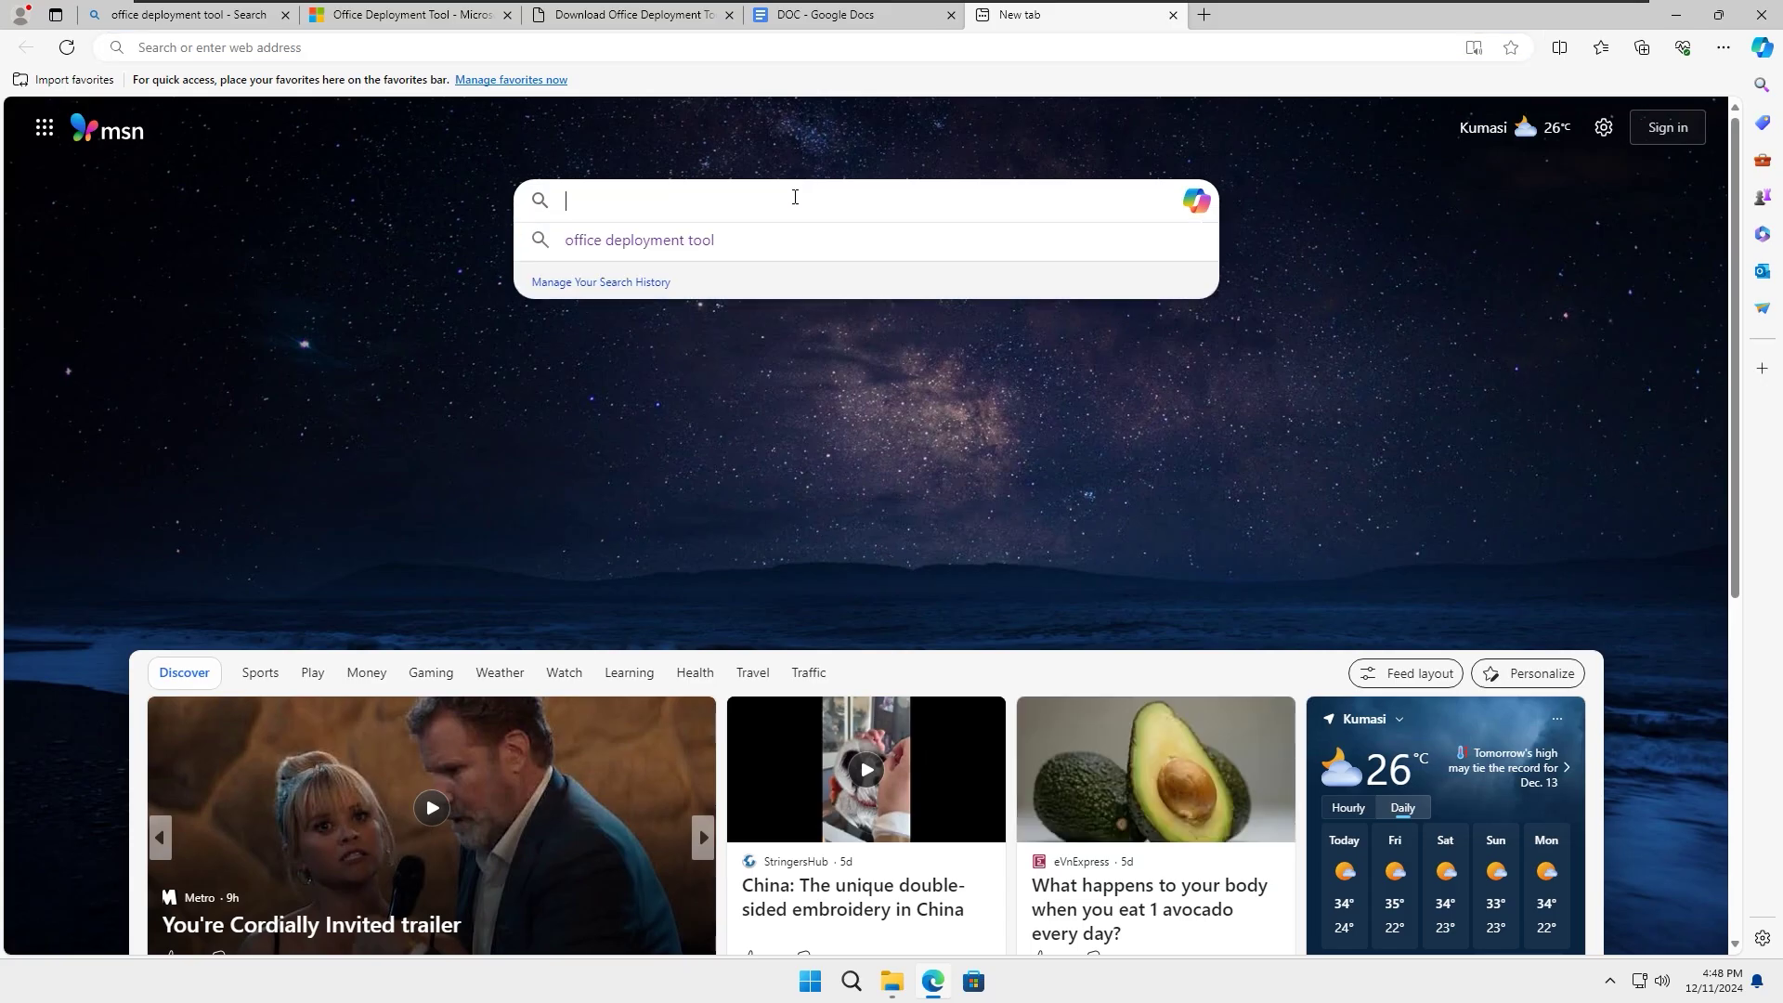
text(dep)
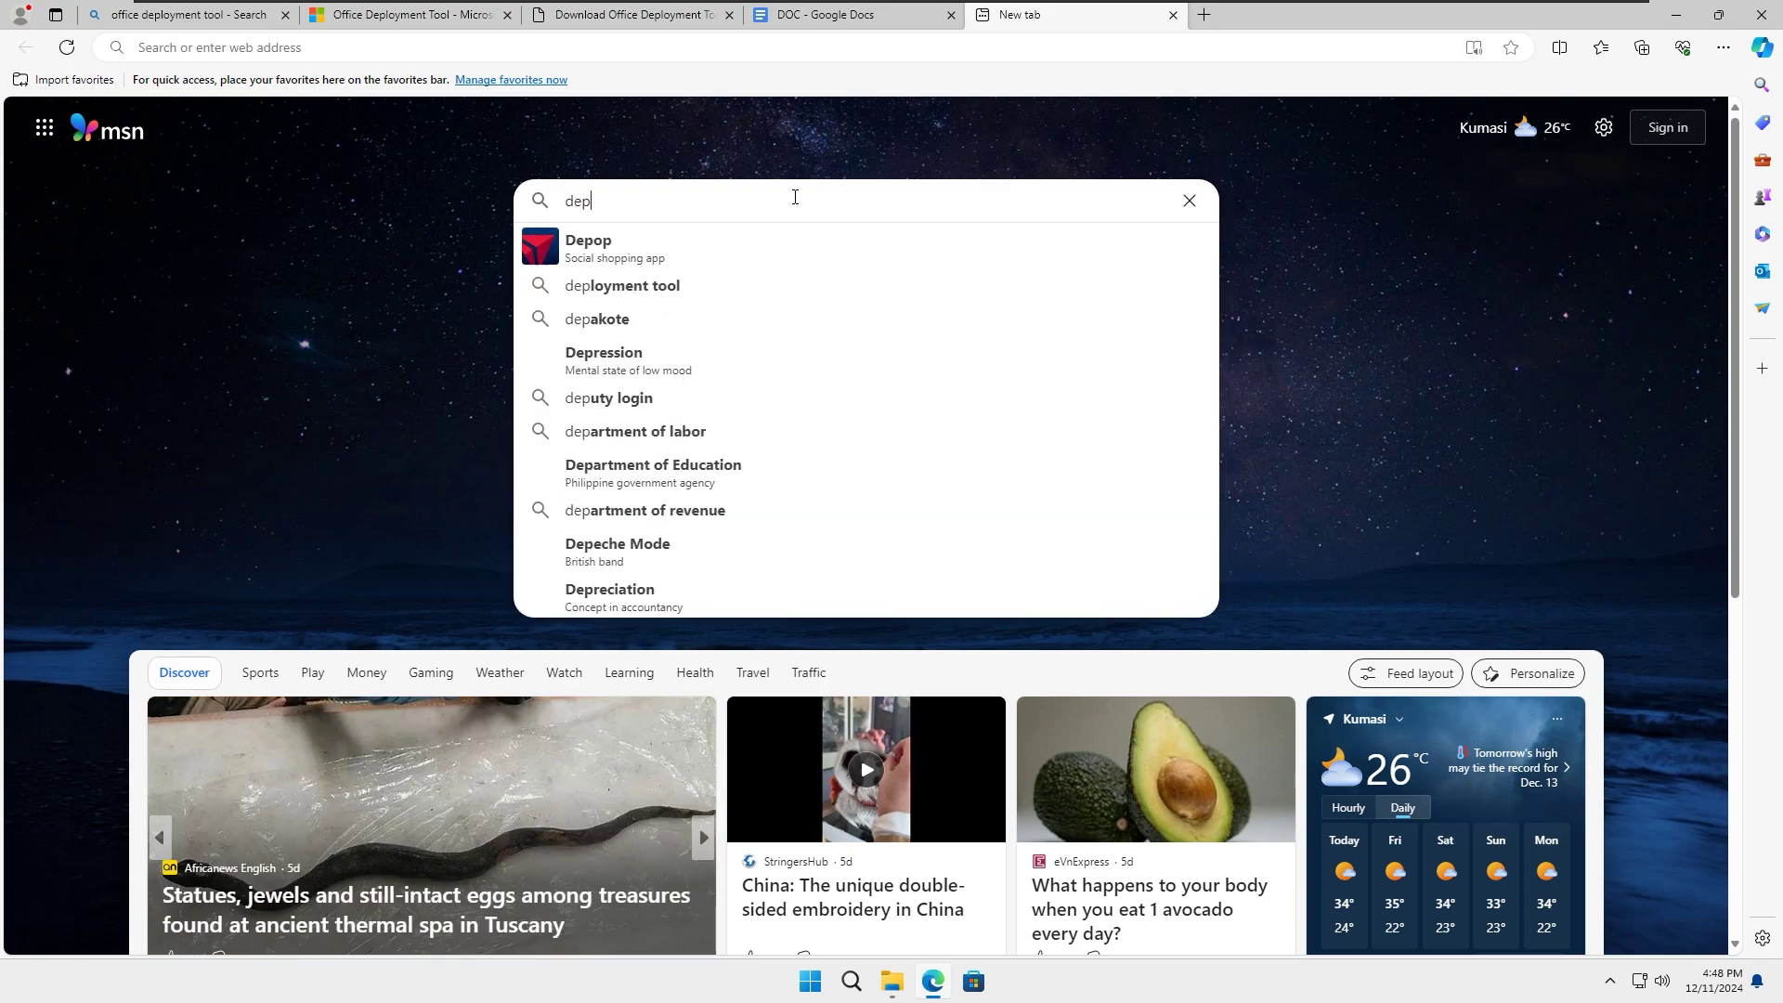
text(loy)
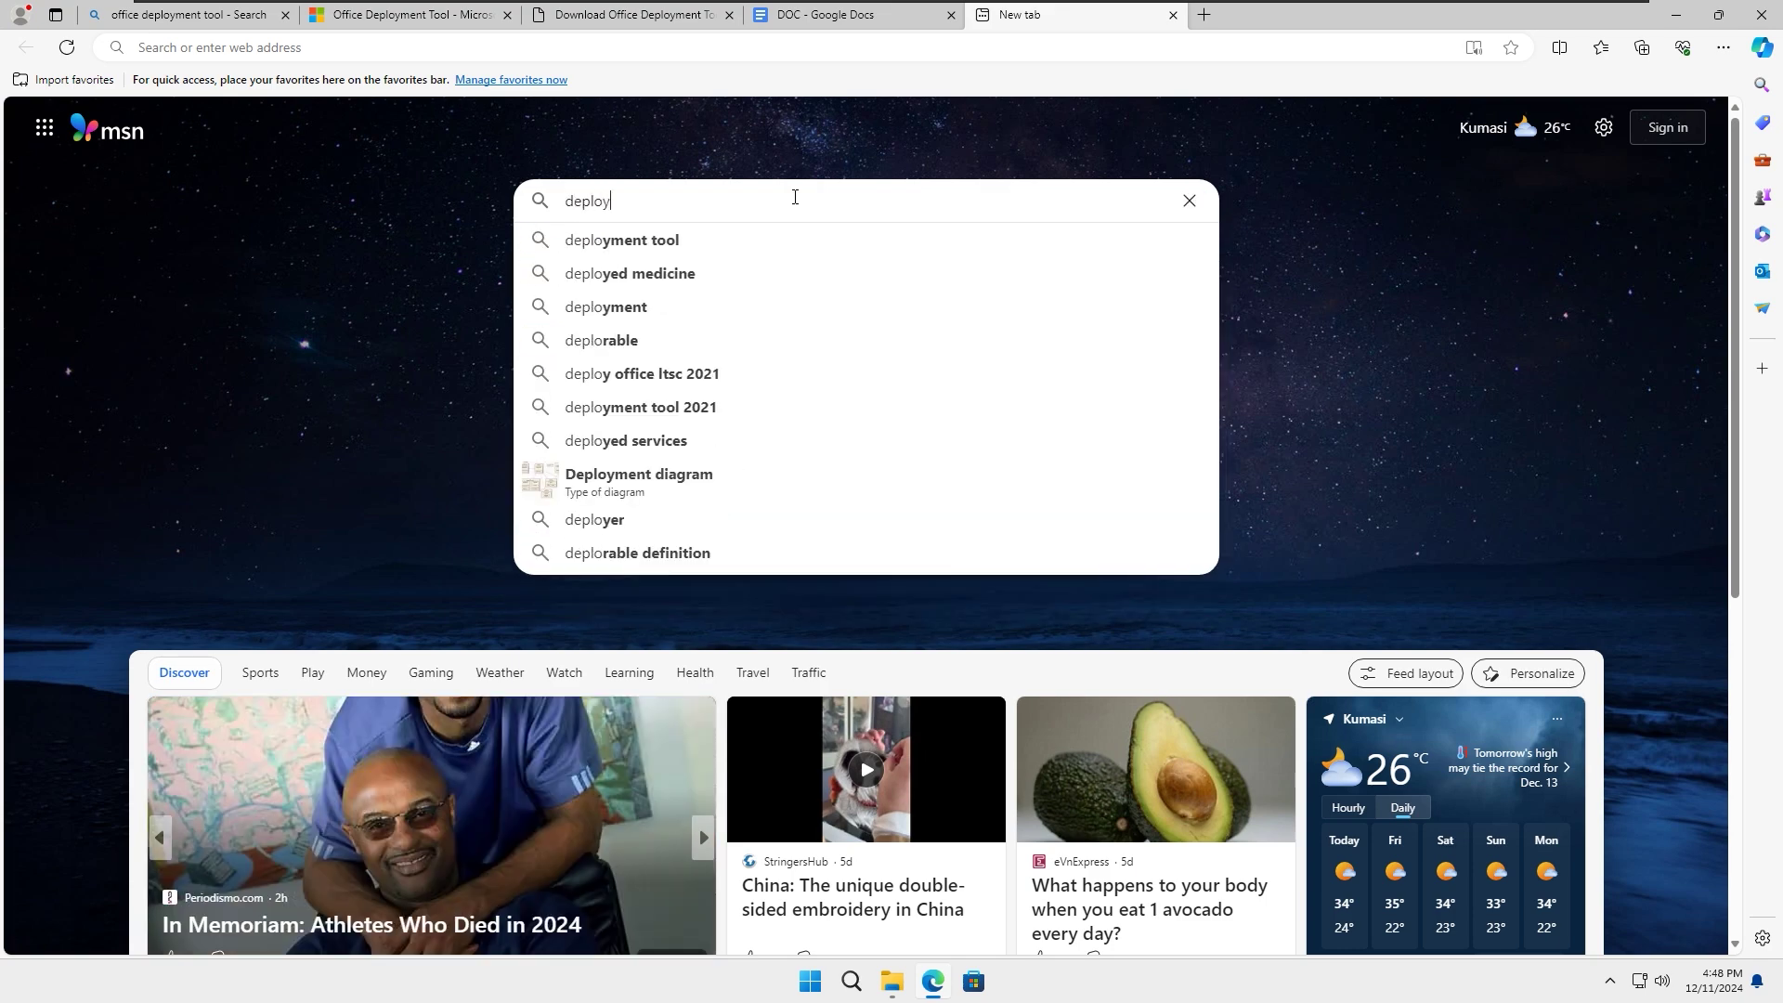
text( office)
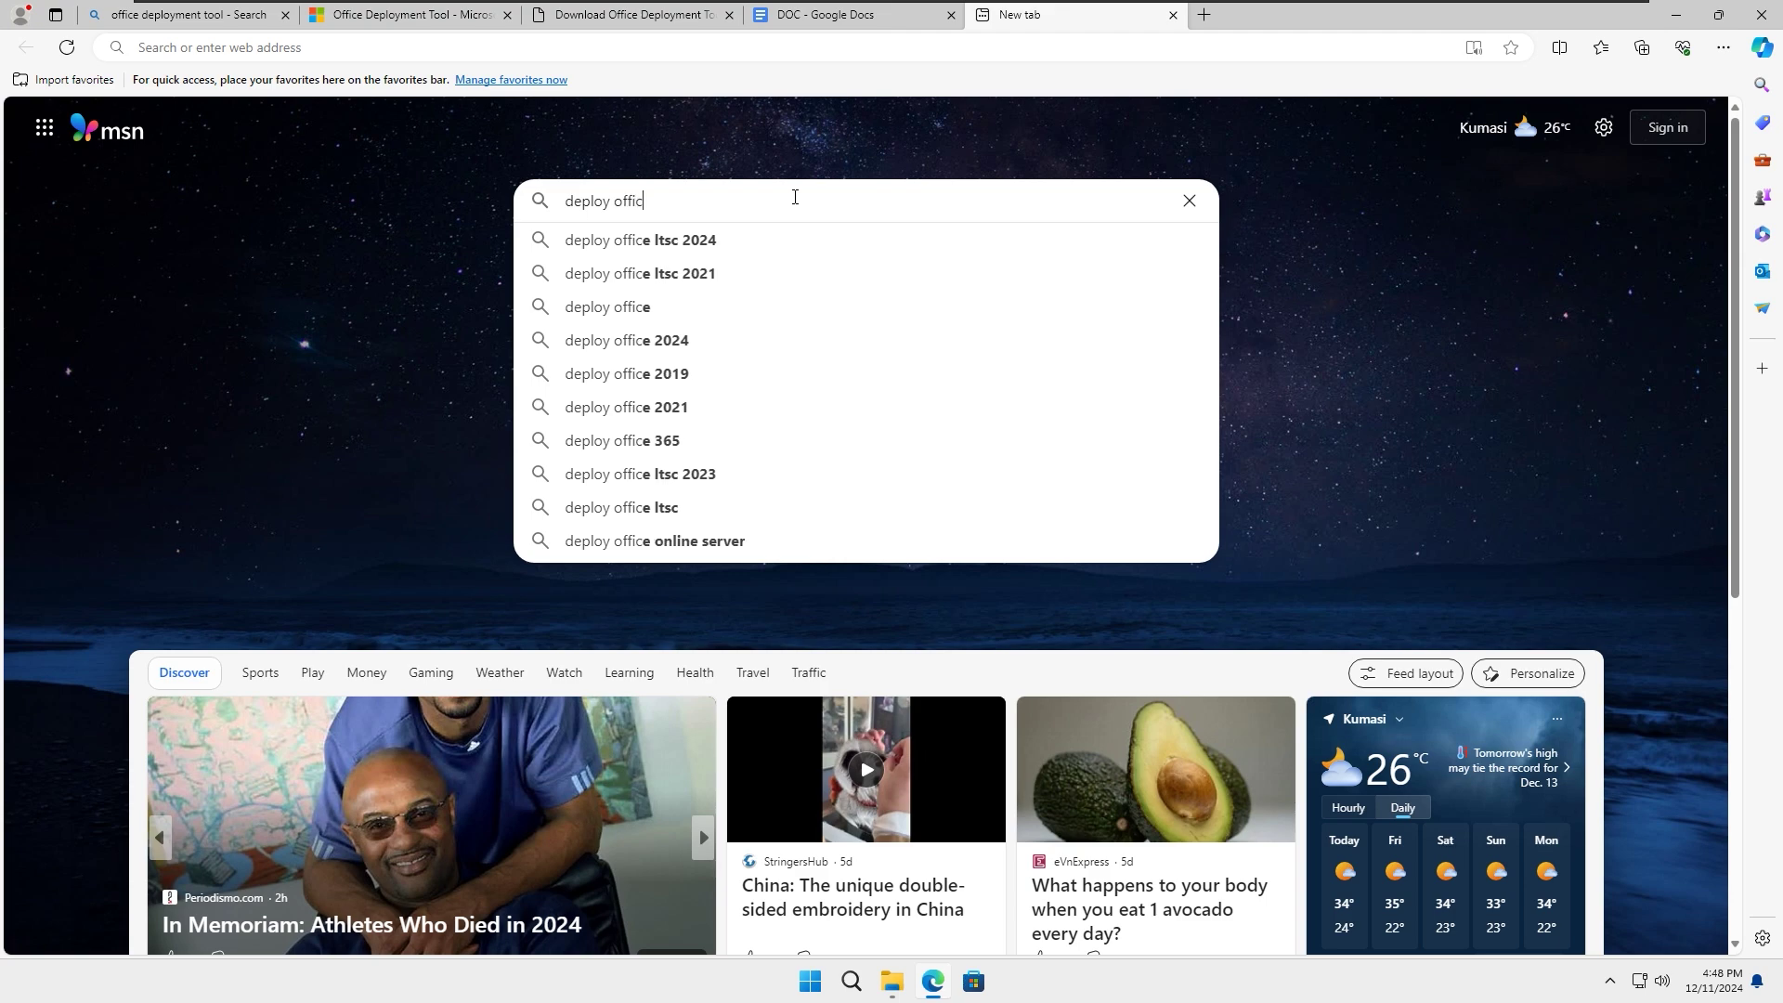
click(693, 239)
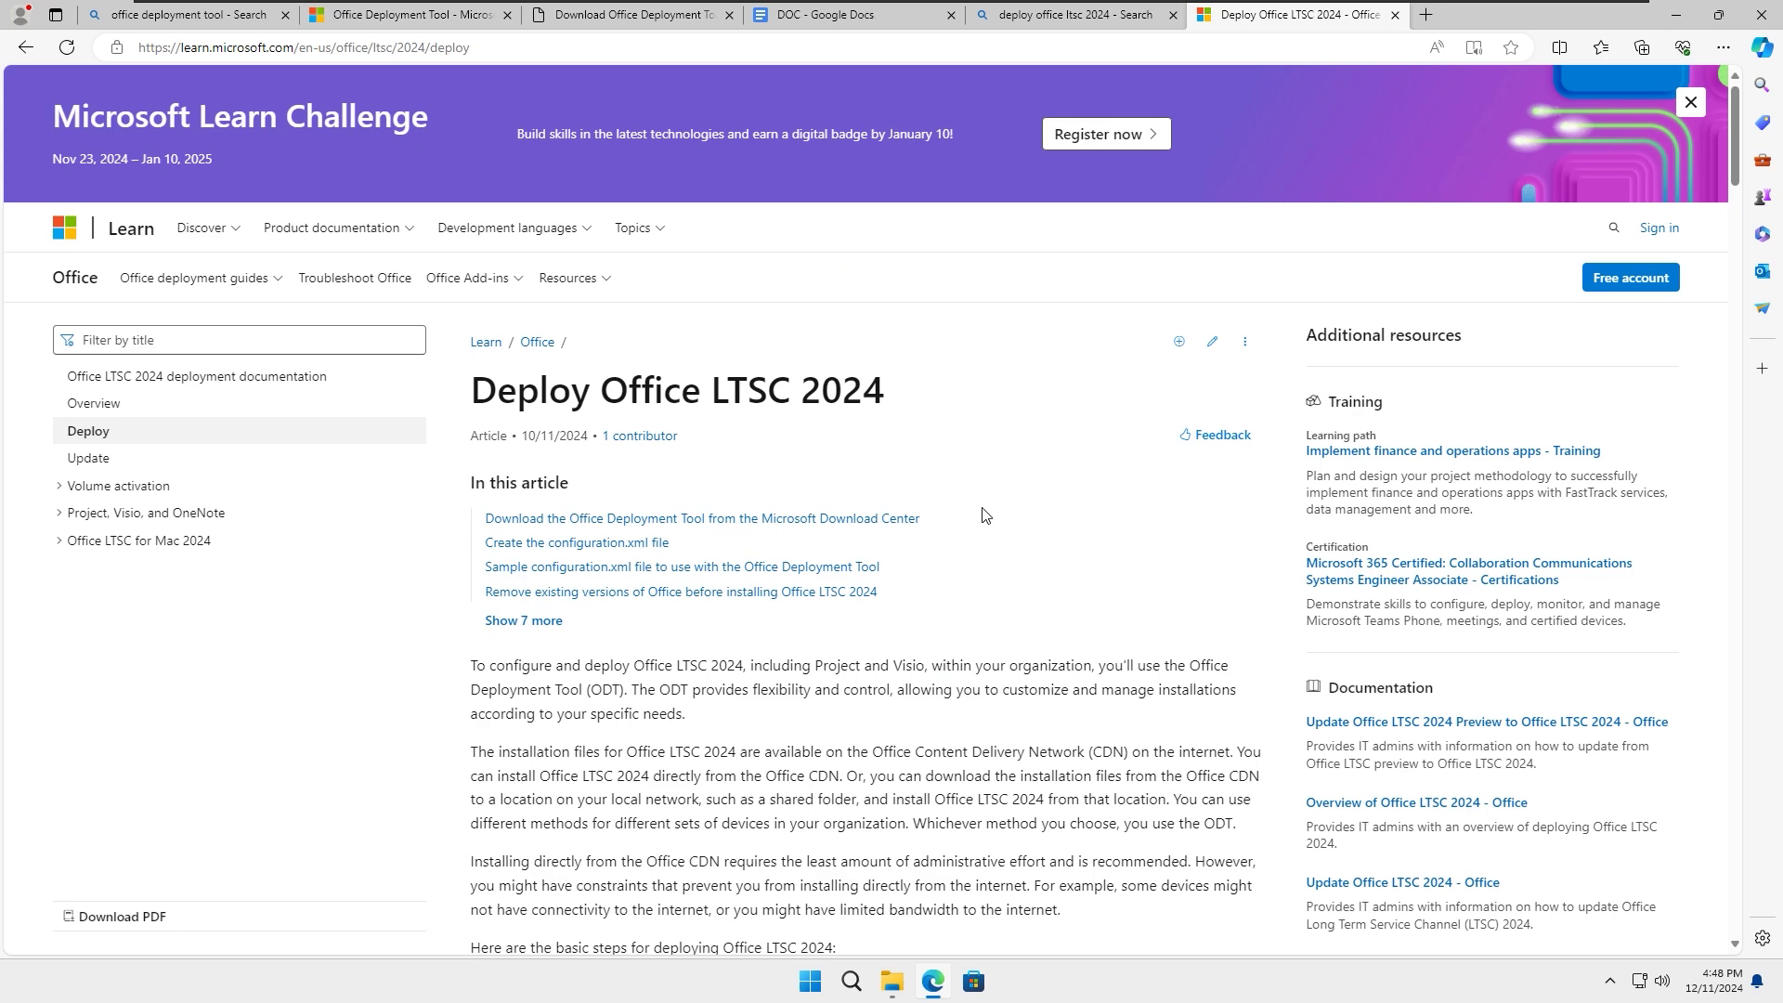
scroll(984, 515, down, 1)
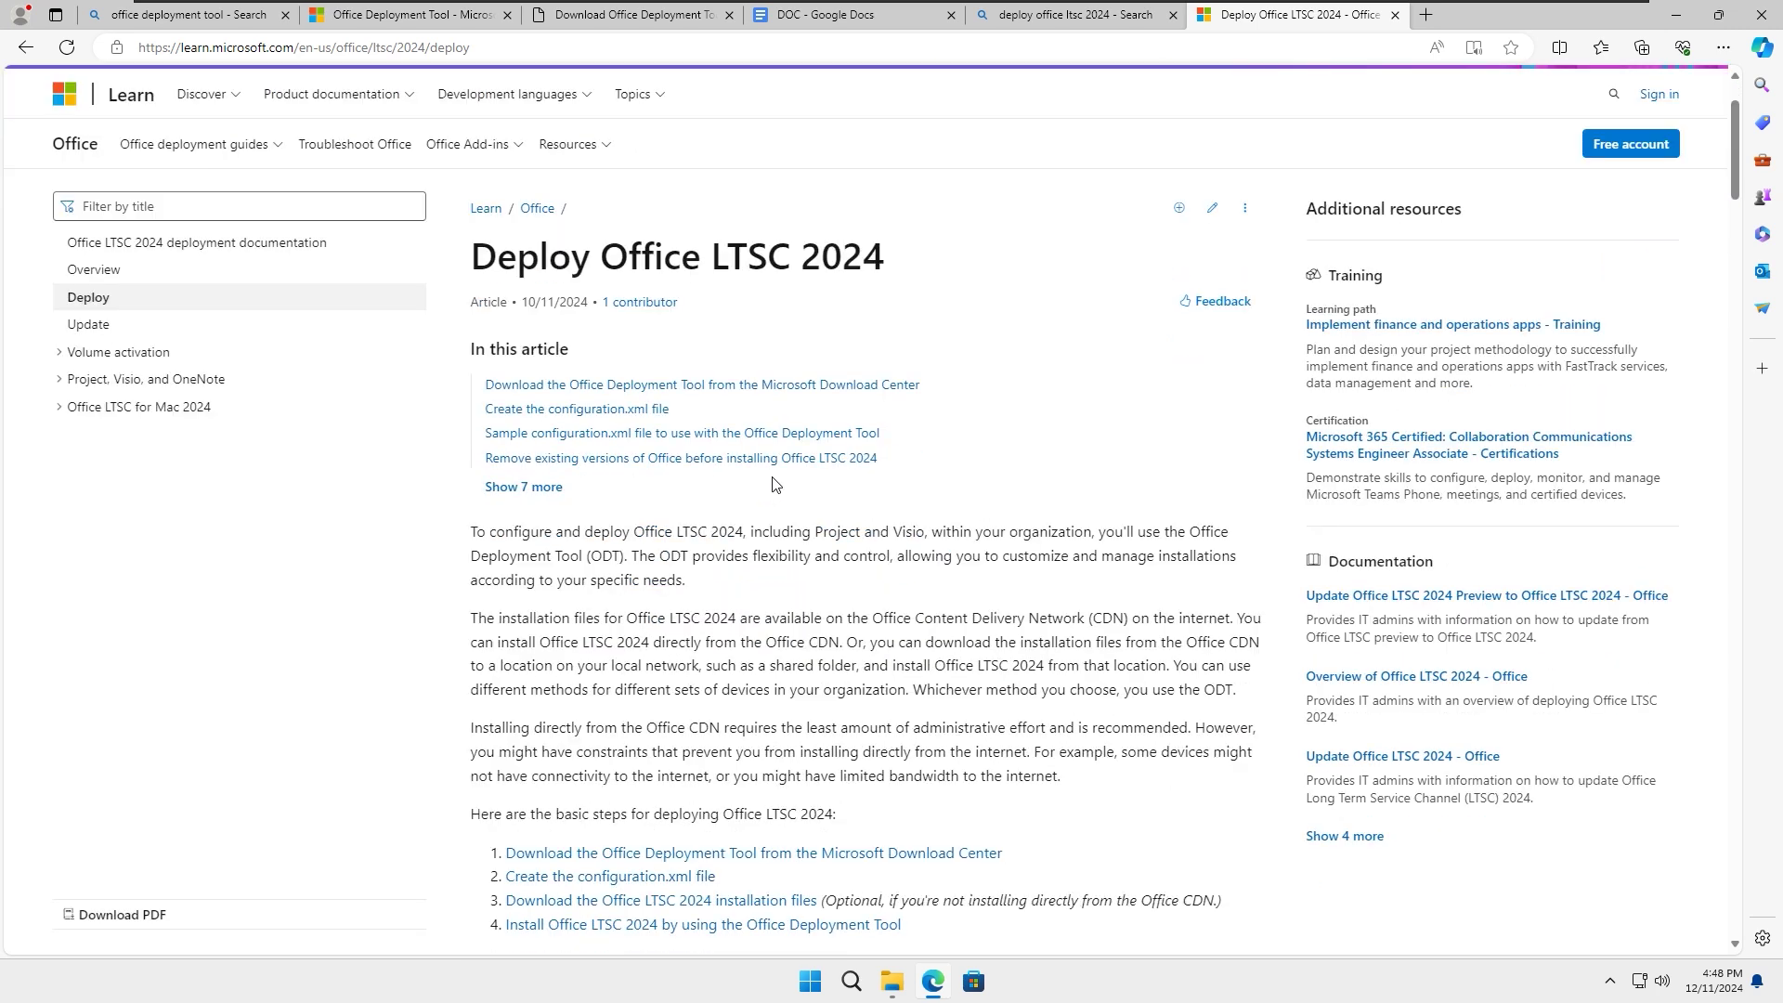
click(588, 415)
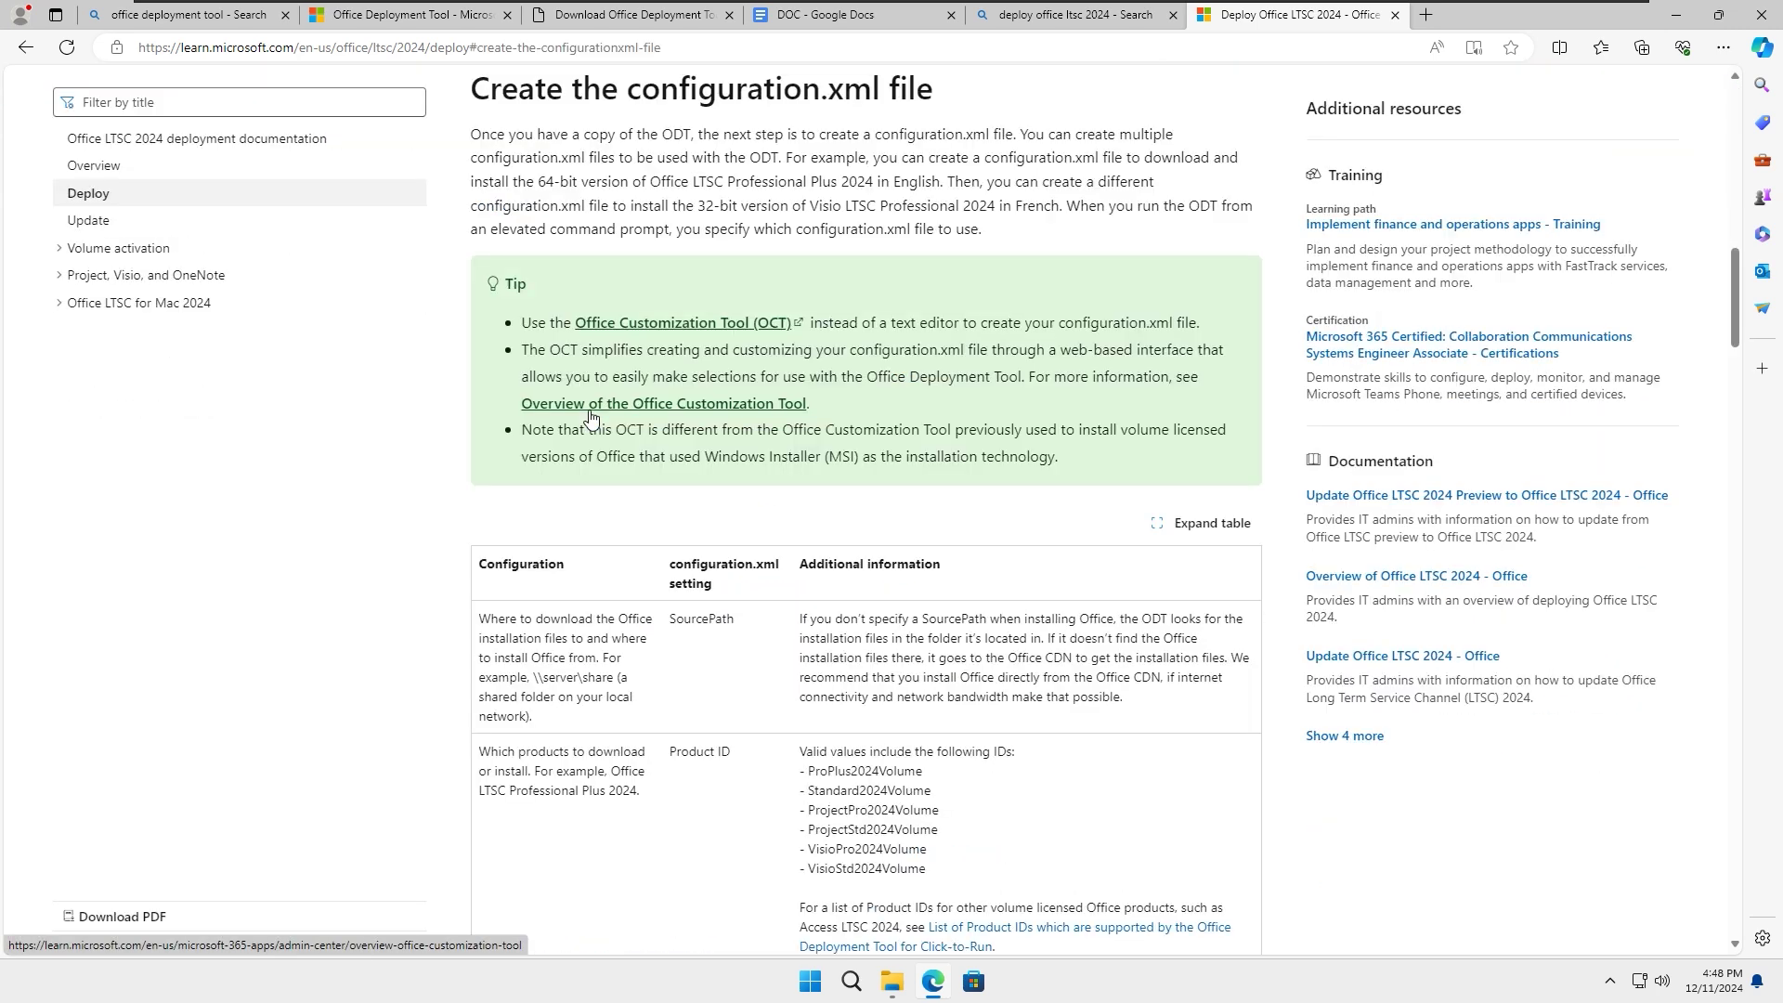
click(673, 325)
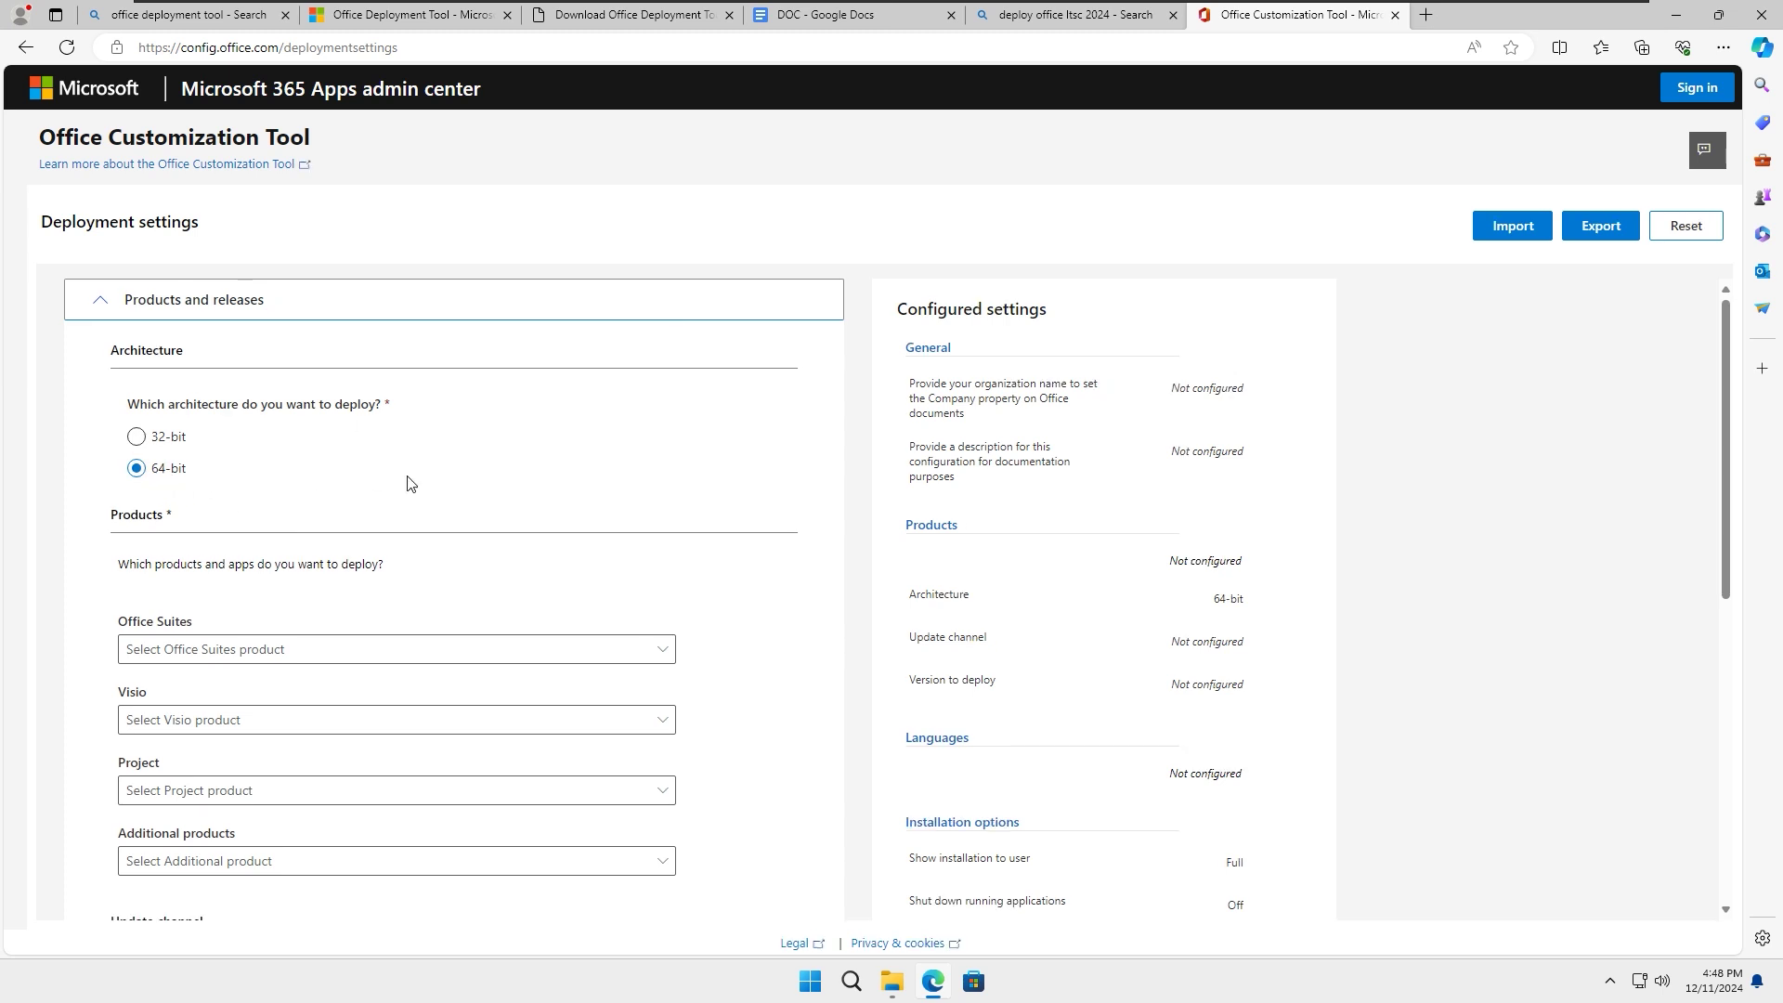
Step: Choose Office LTSC Professional Plus 2024 - Volume License as the Office suite
scroll(470, 467, down, 2)
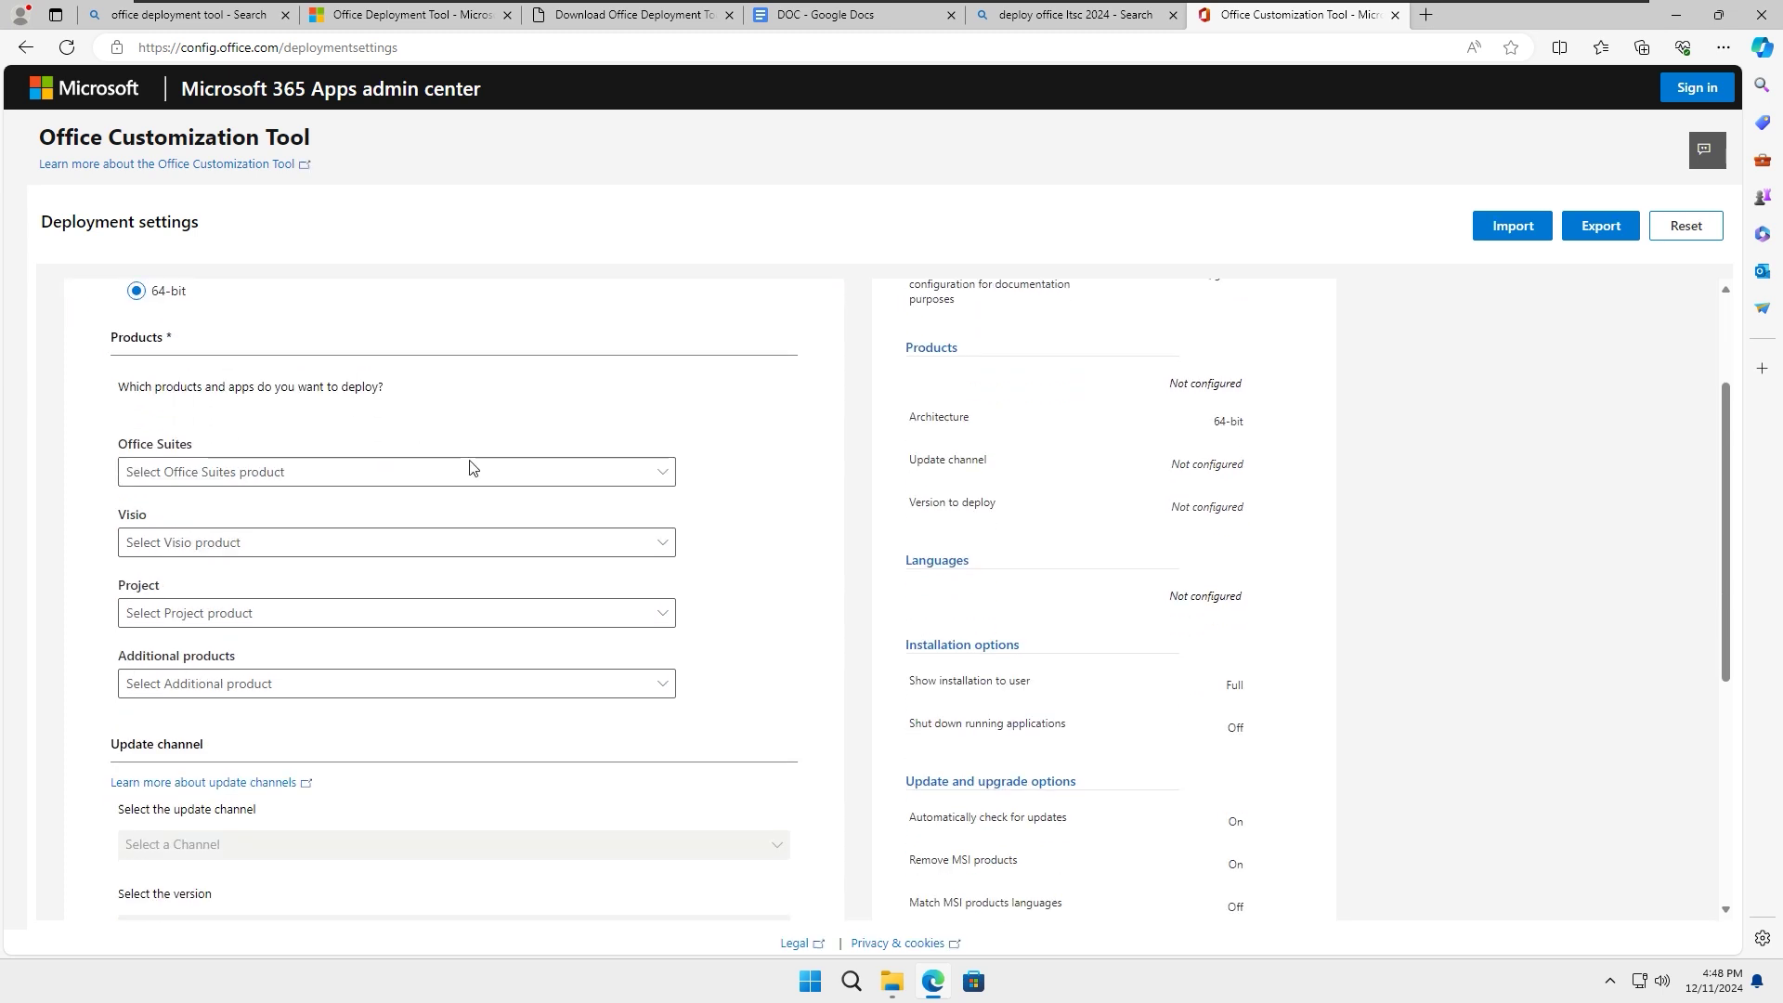
click(255, 466)
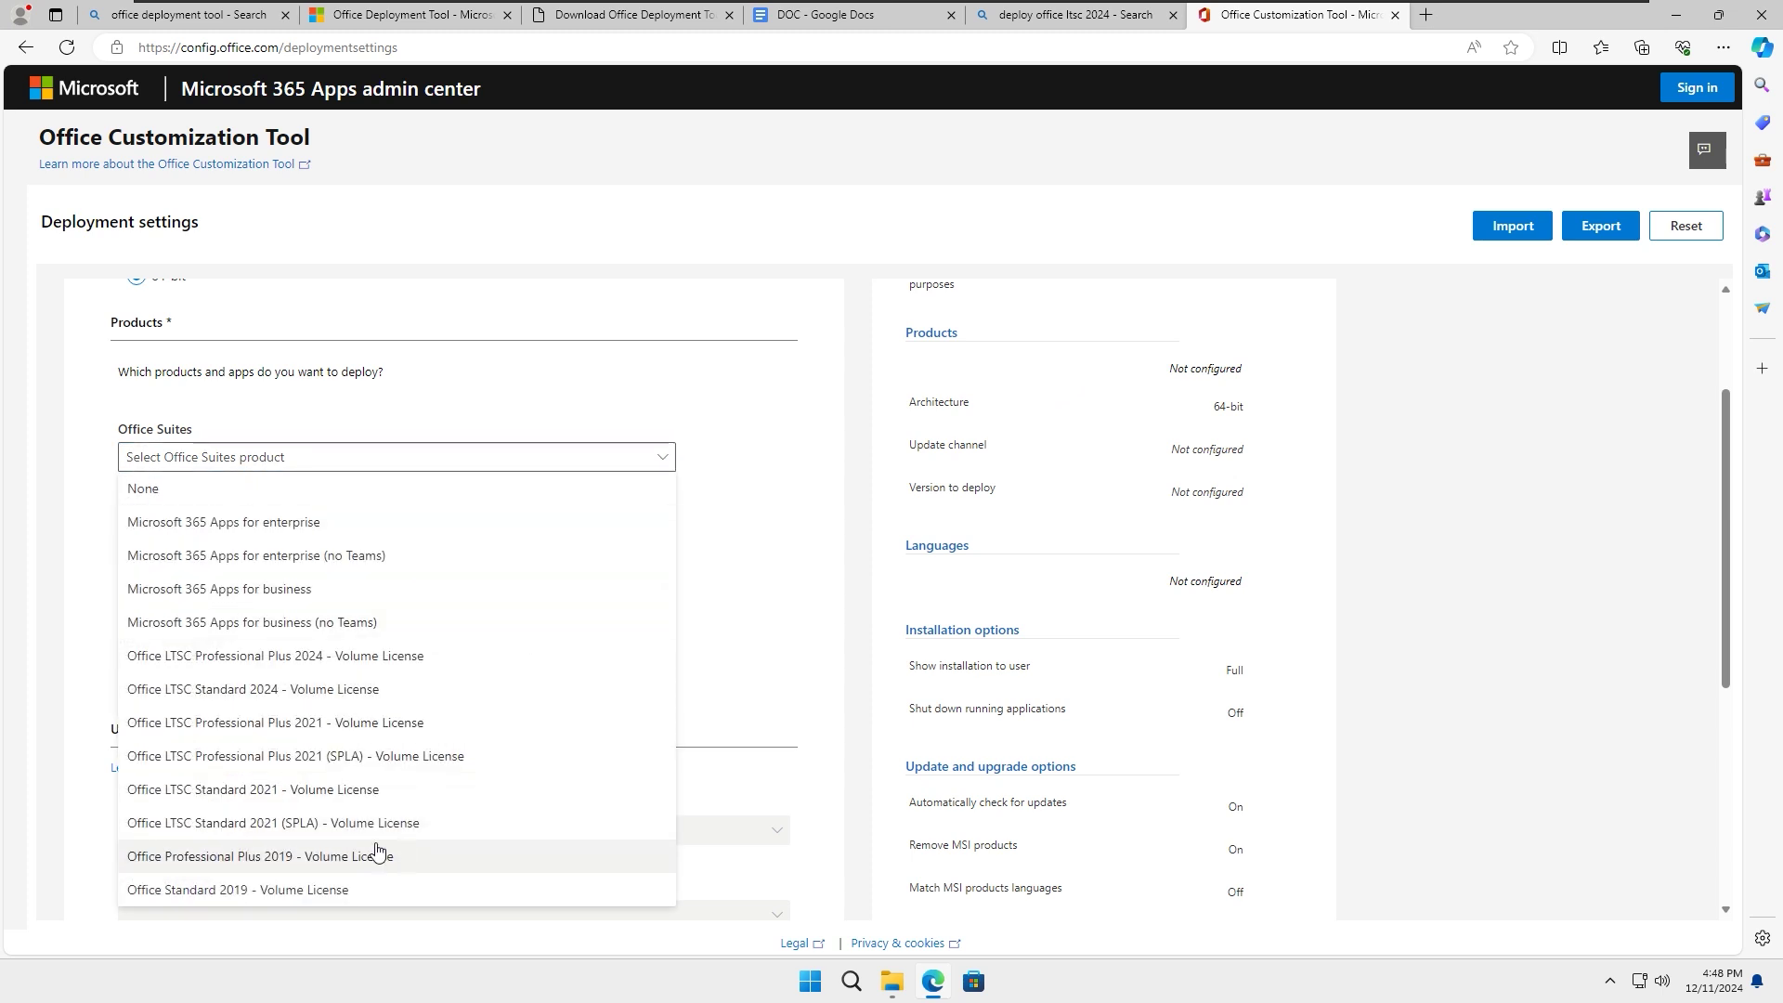
click(212, 665)
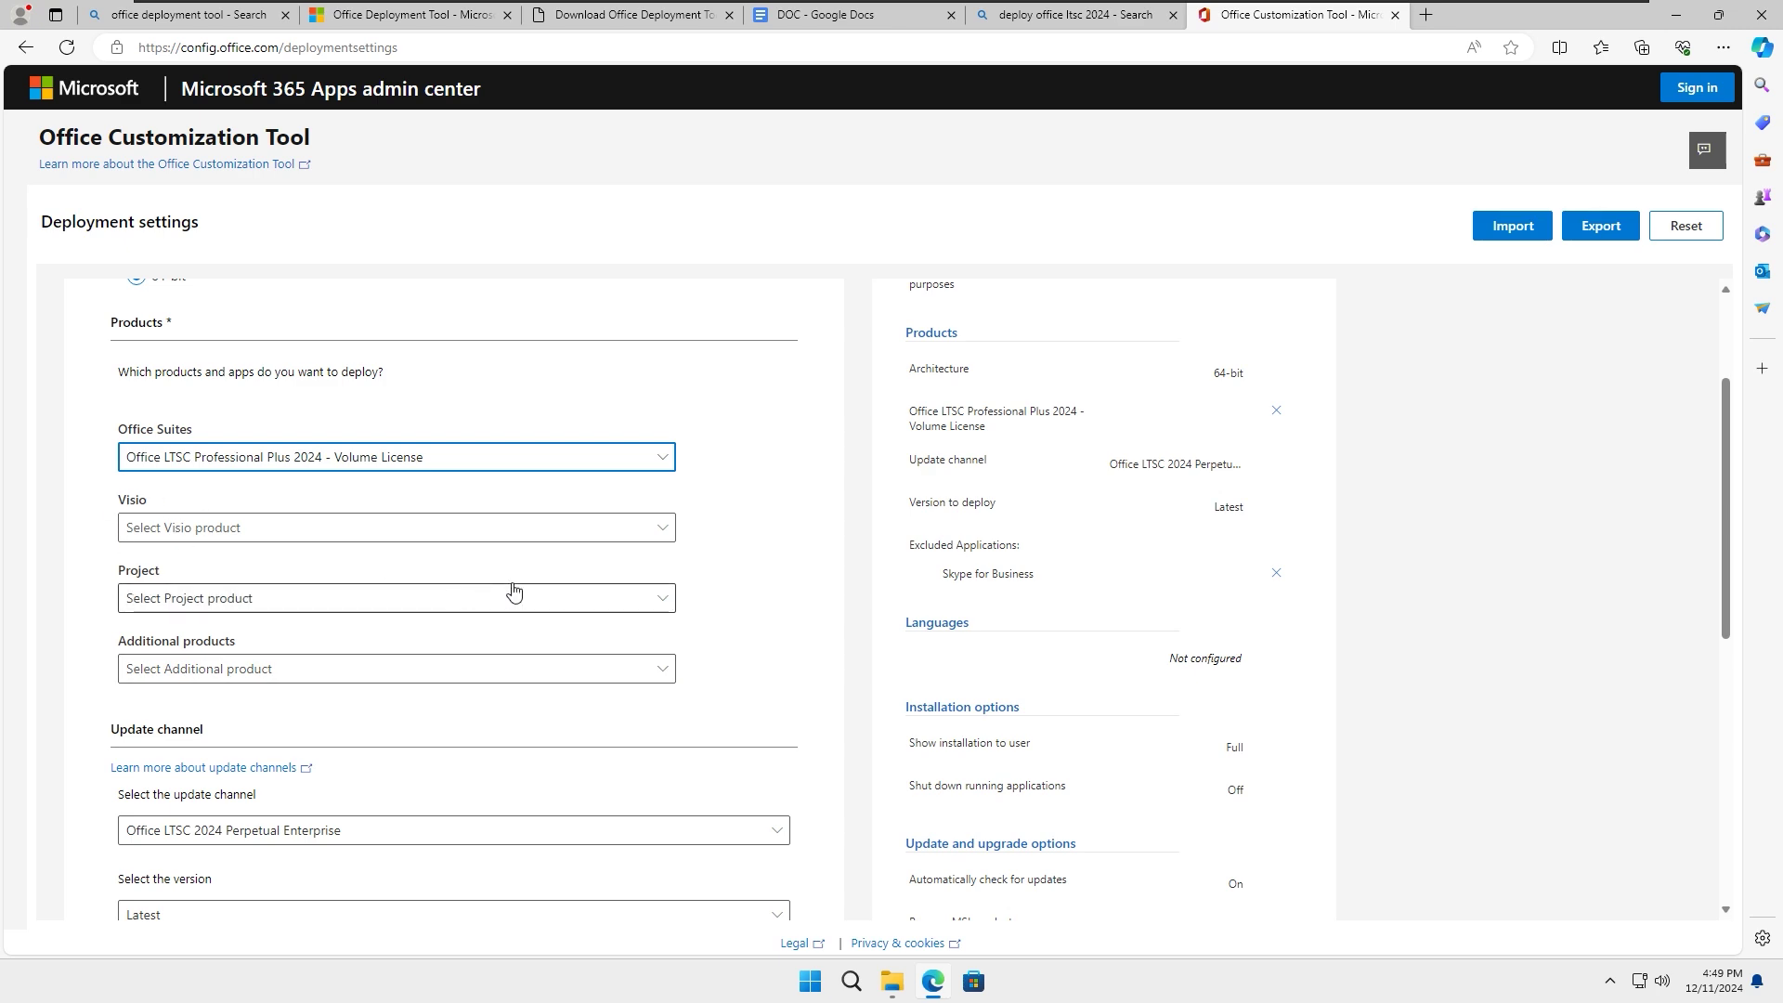
Step: Turn Access, Publisher, Outlook and OneDrive Desktop off
scroll(514, 592, down, 4)
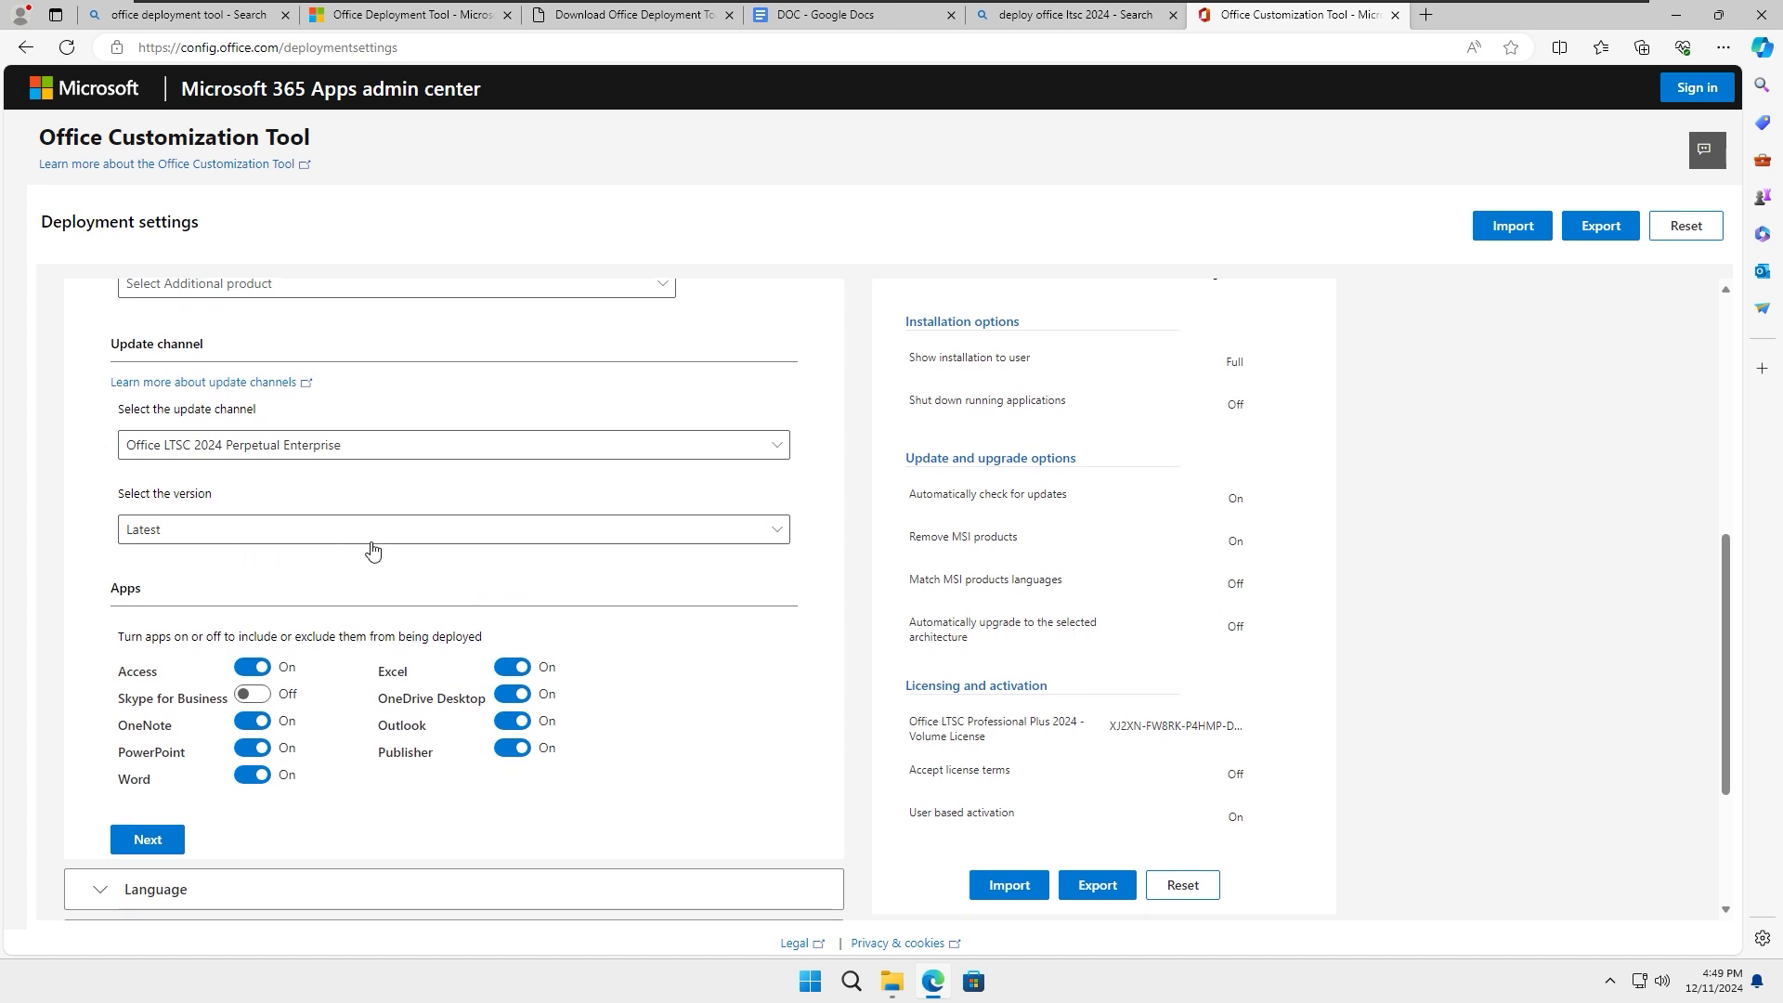
scroll(583, 502, down, 2)
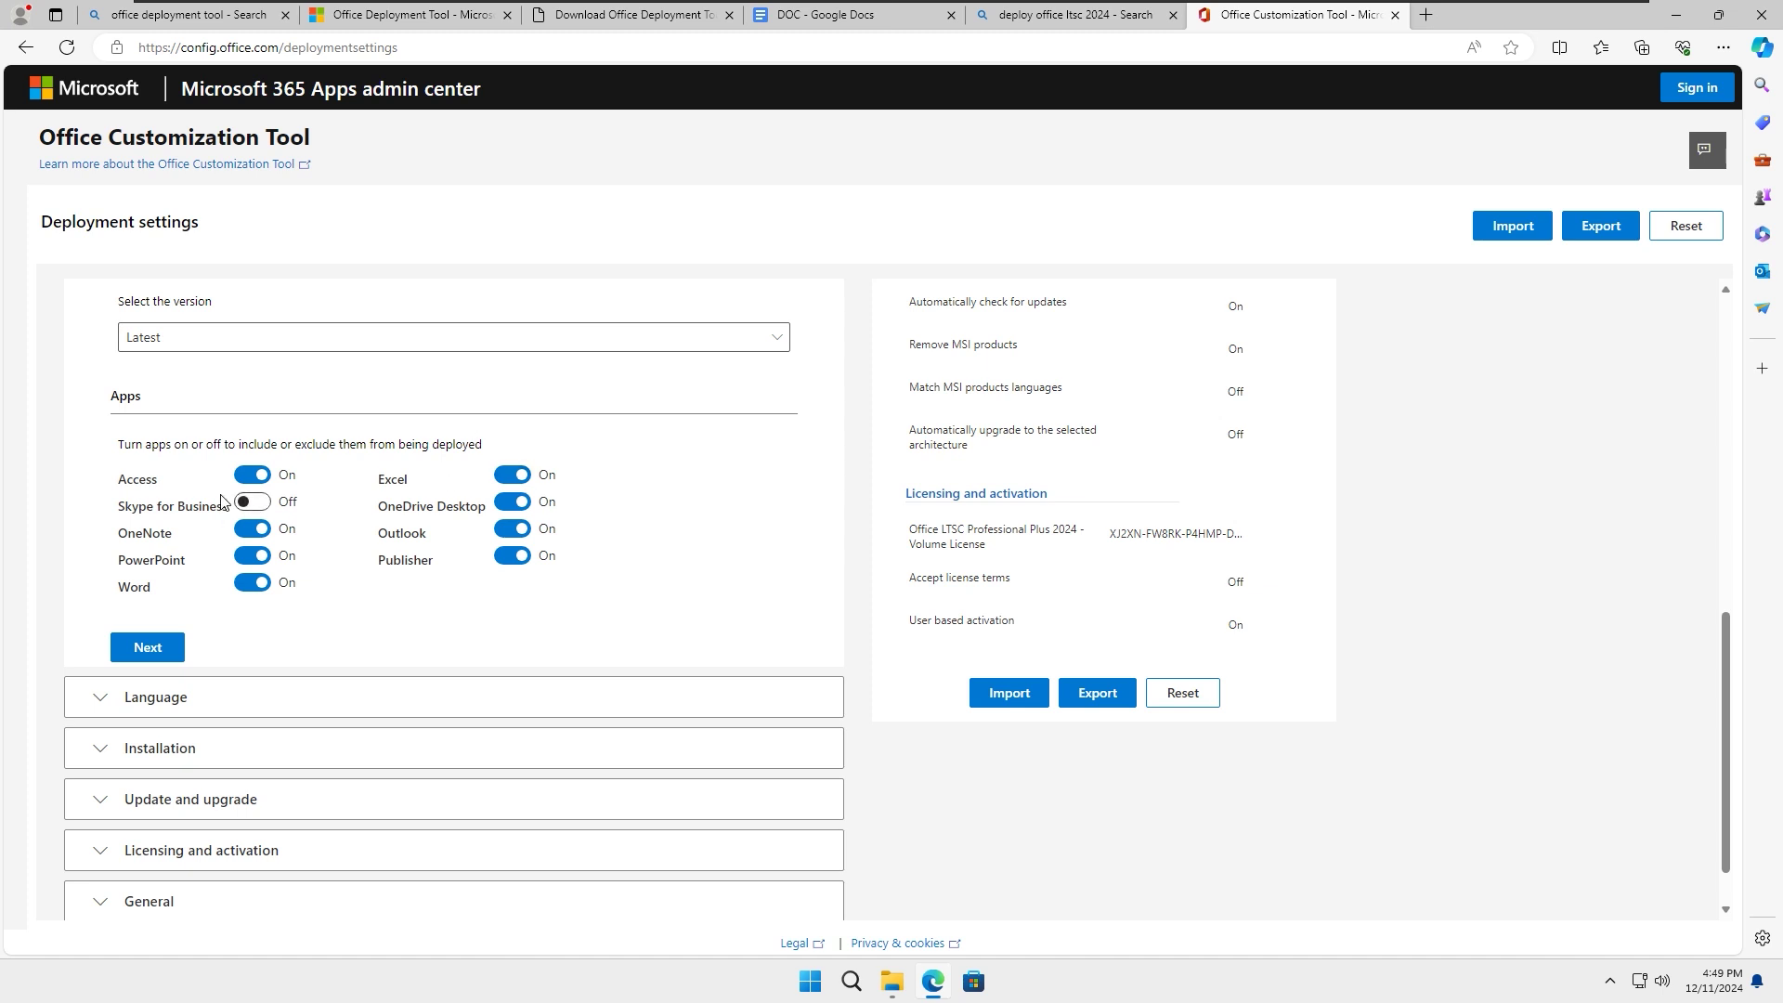
click(252, 475)
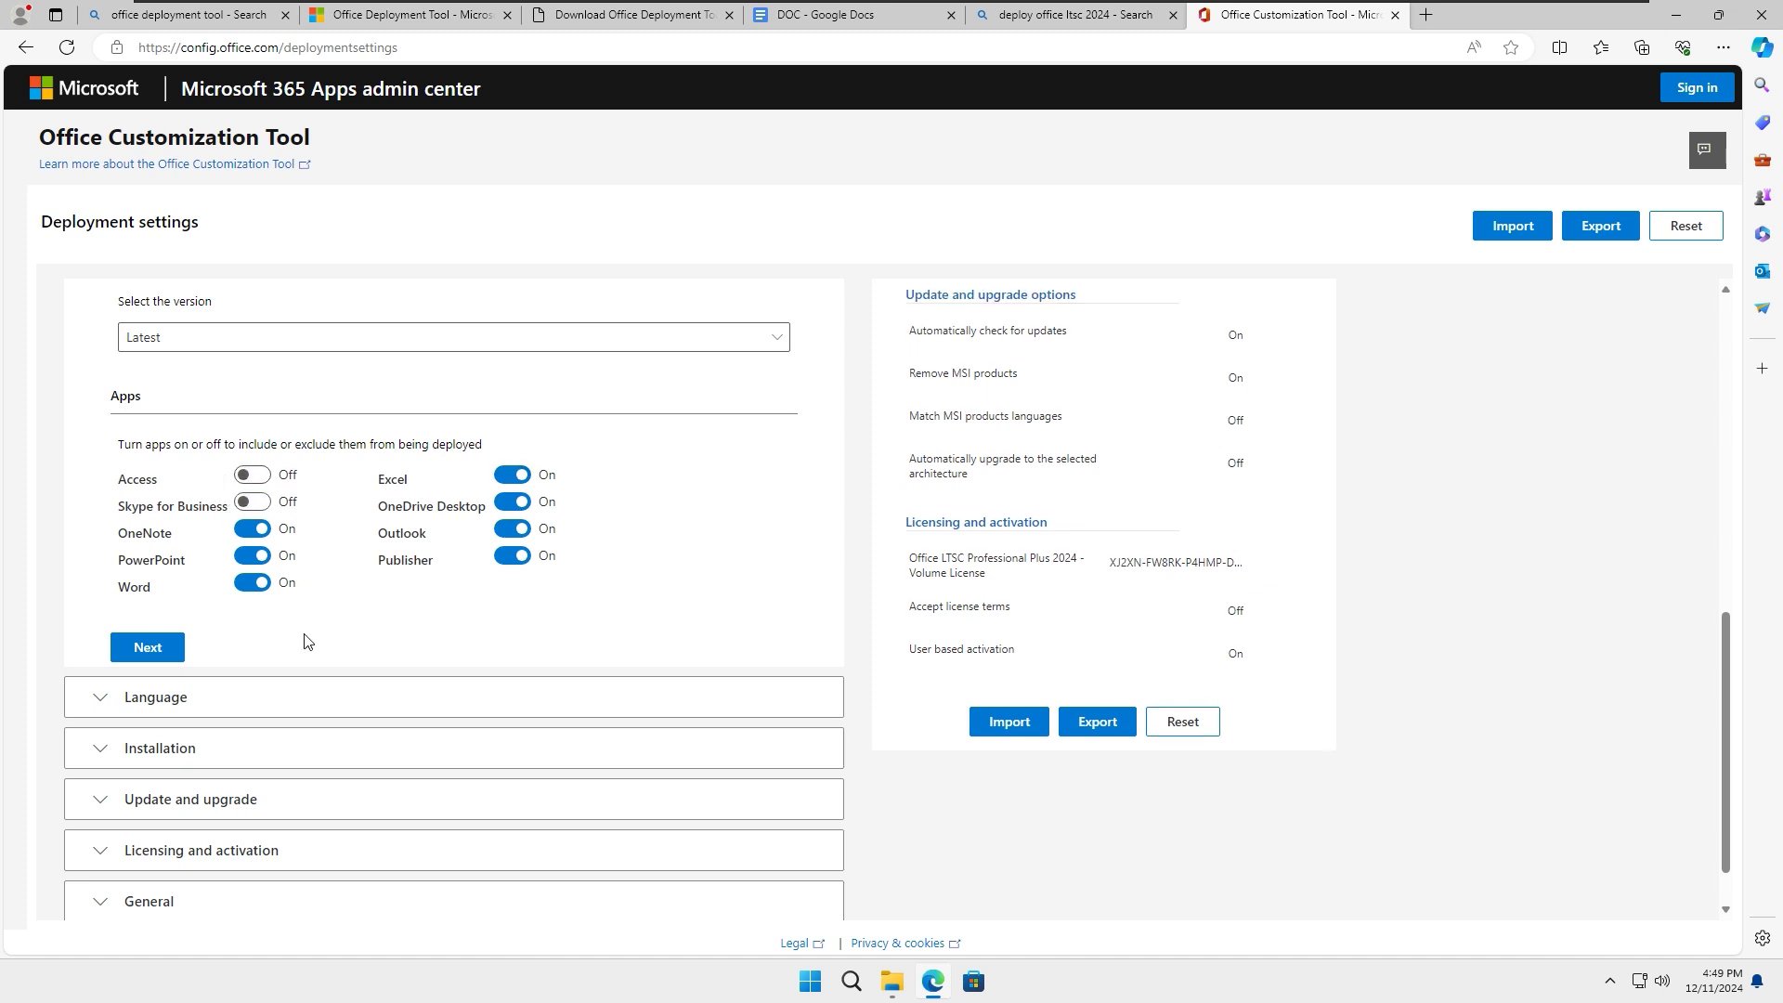
click(511, 555)
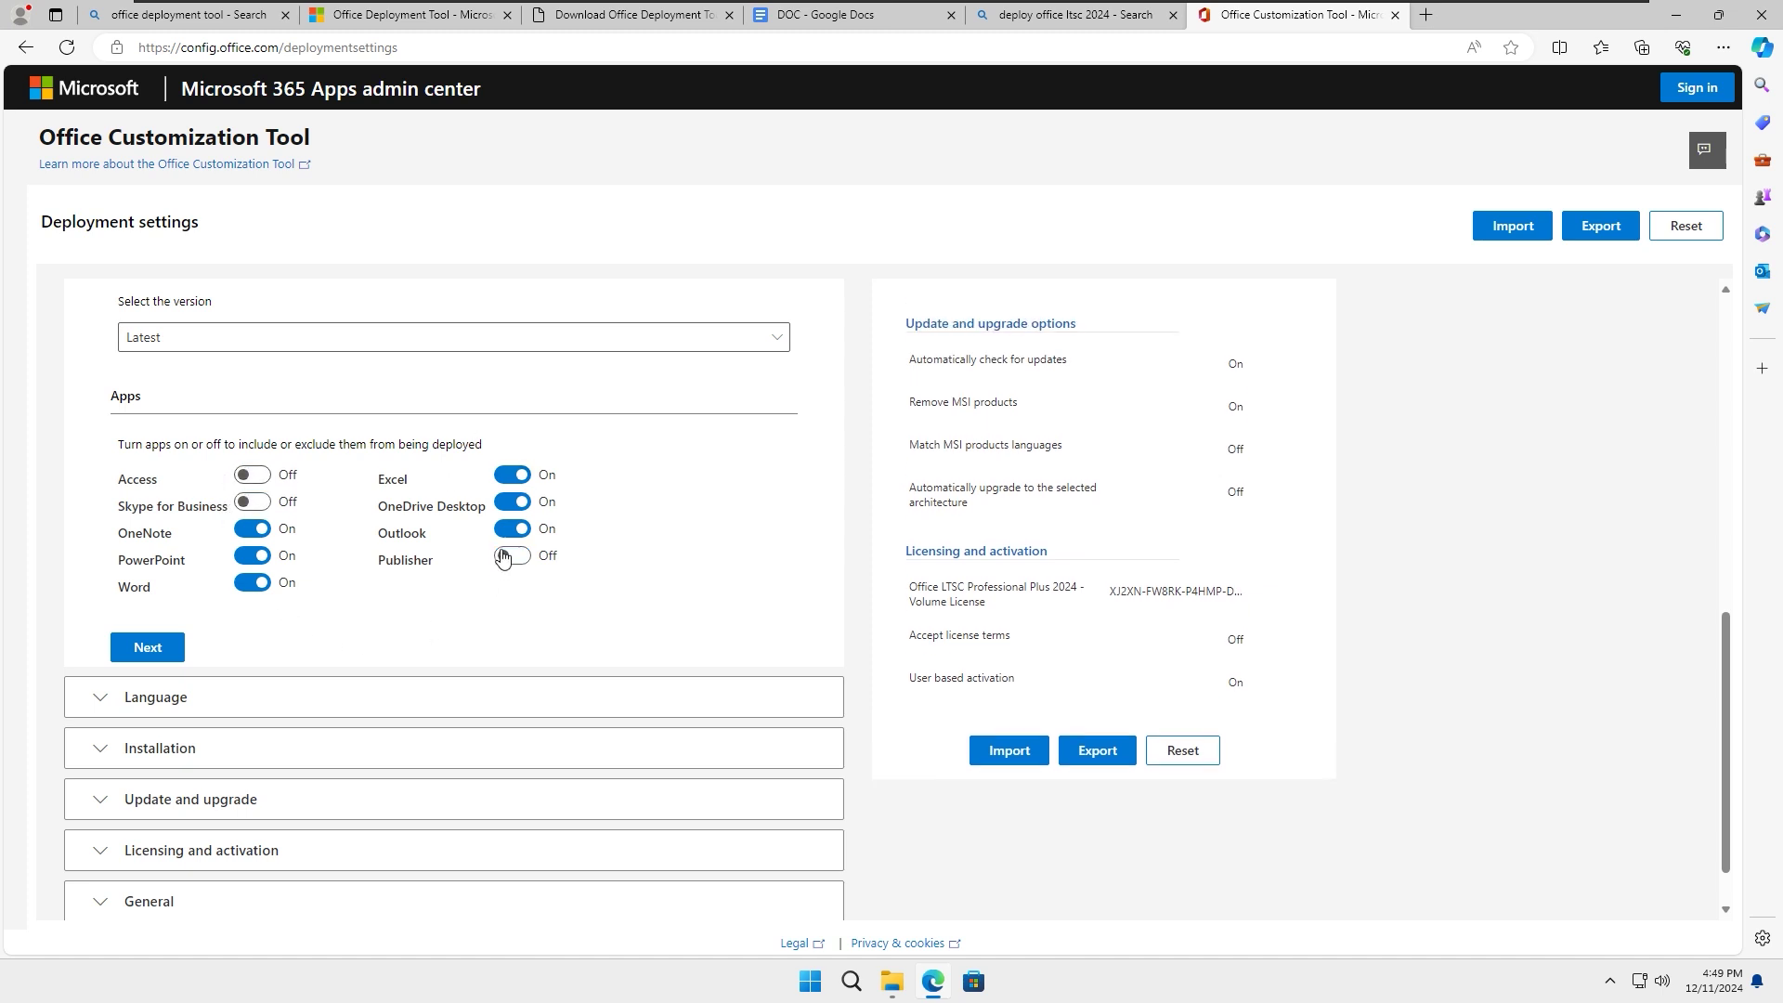
click(505, 539)
scroll(545, 449, down, 1)
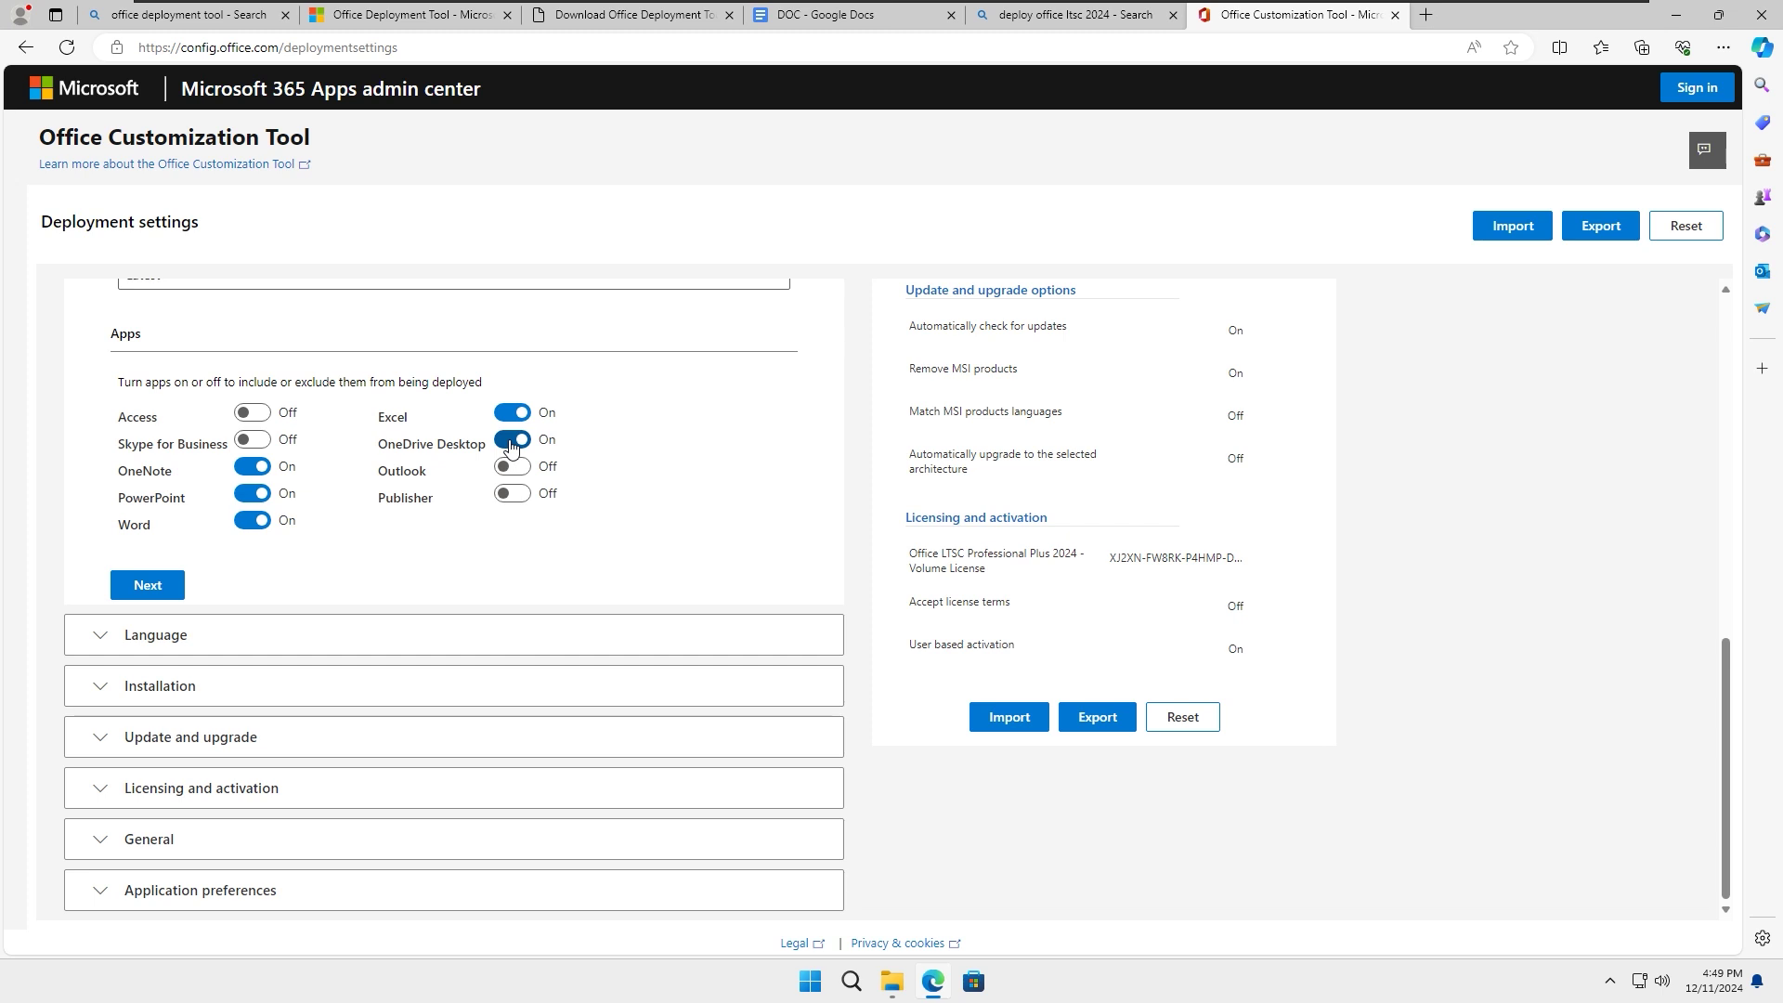
click(511, 442)
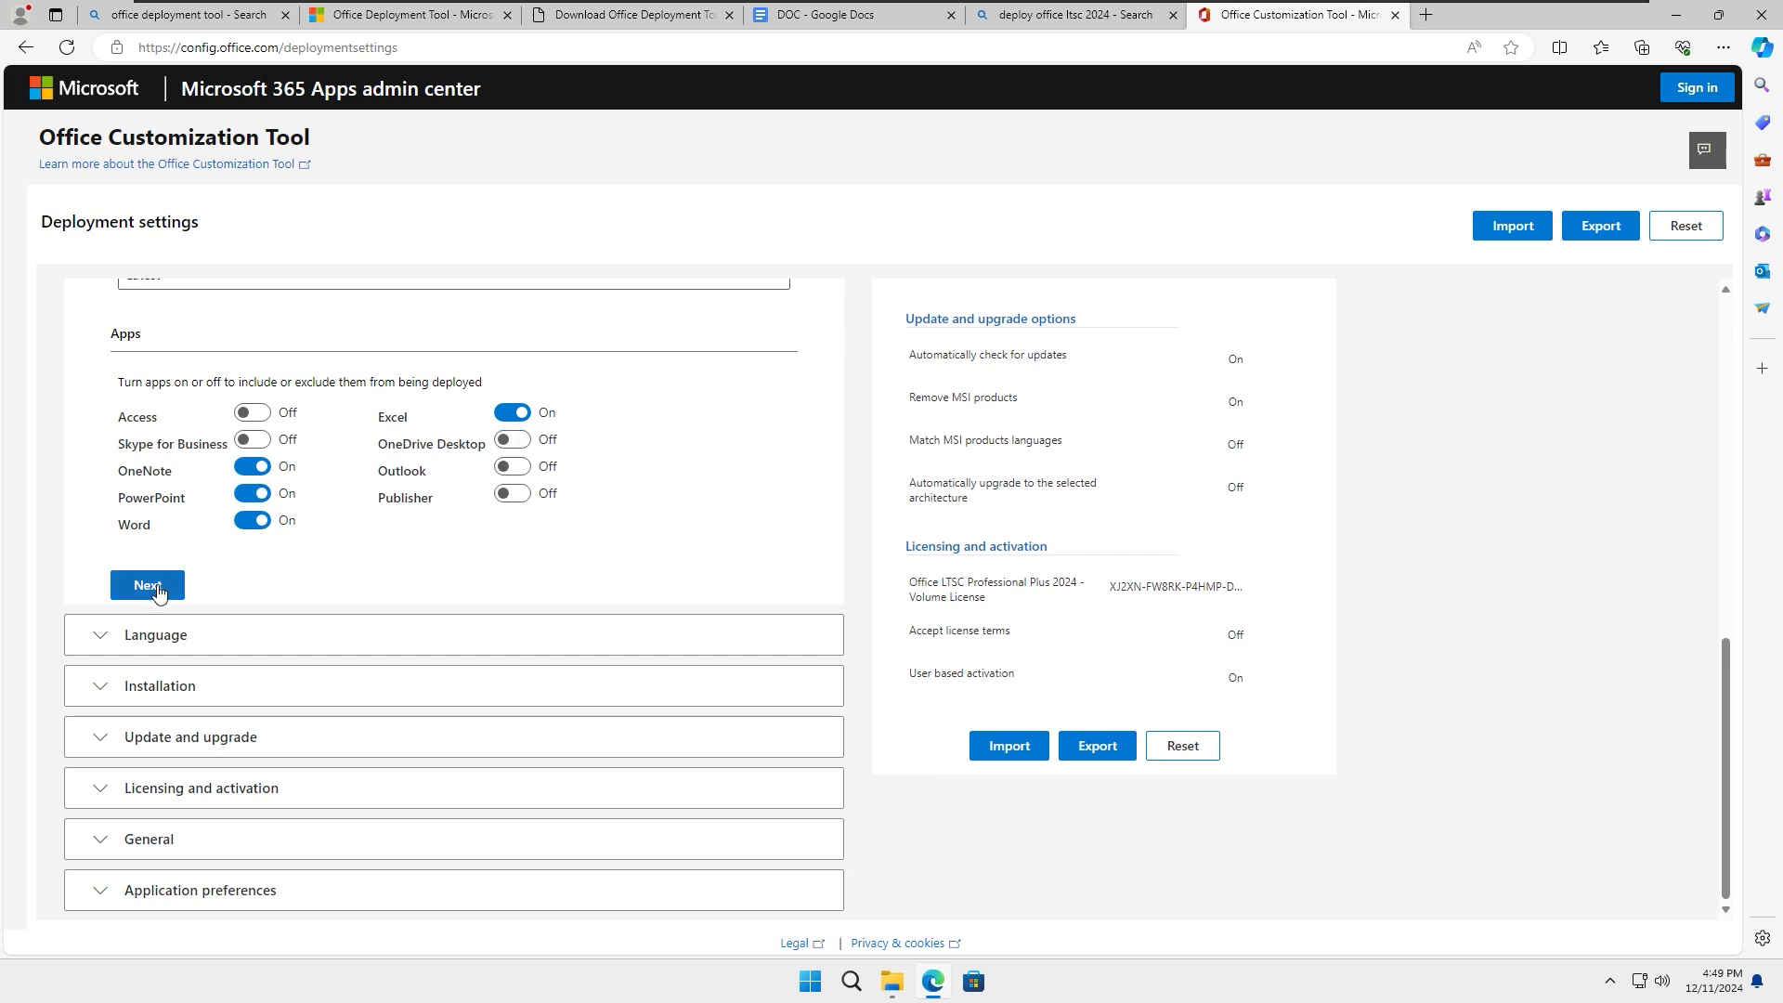
click(148, 584)
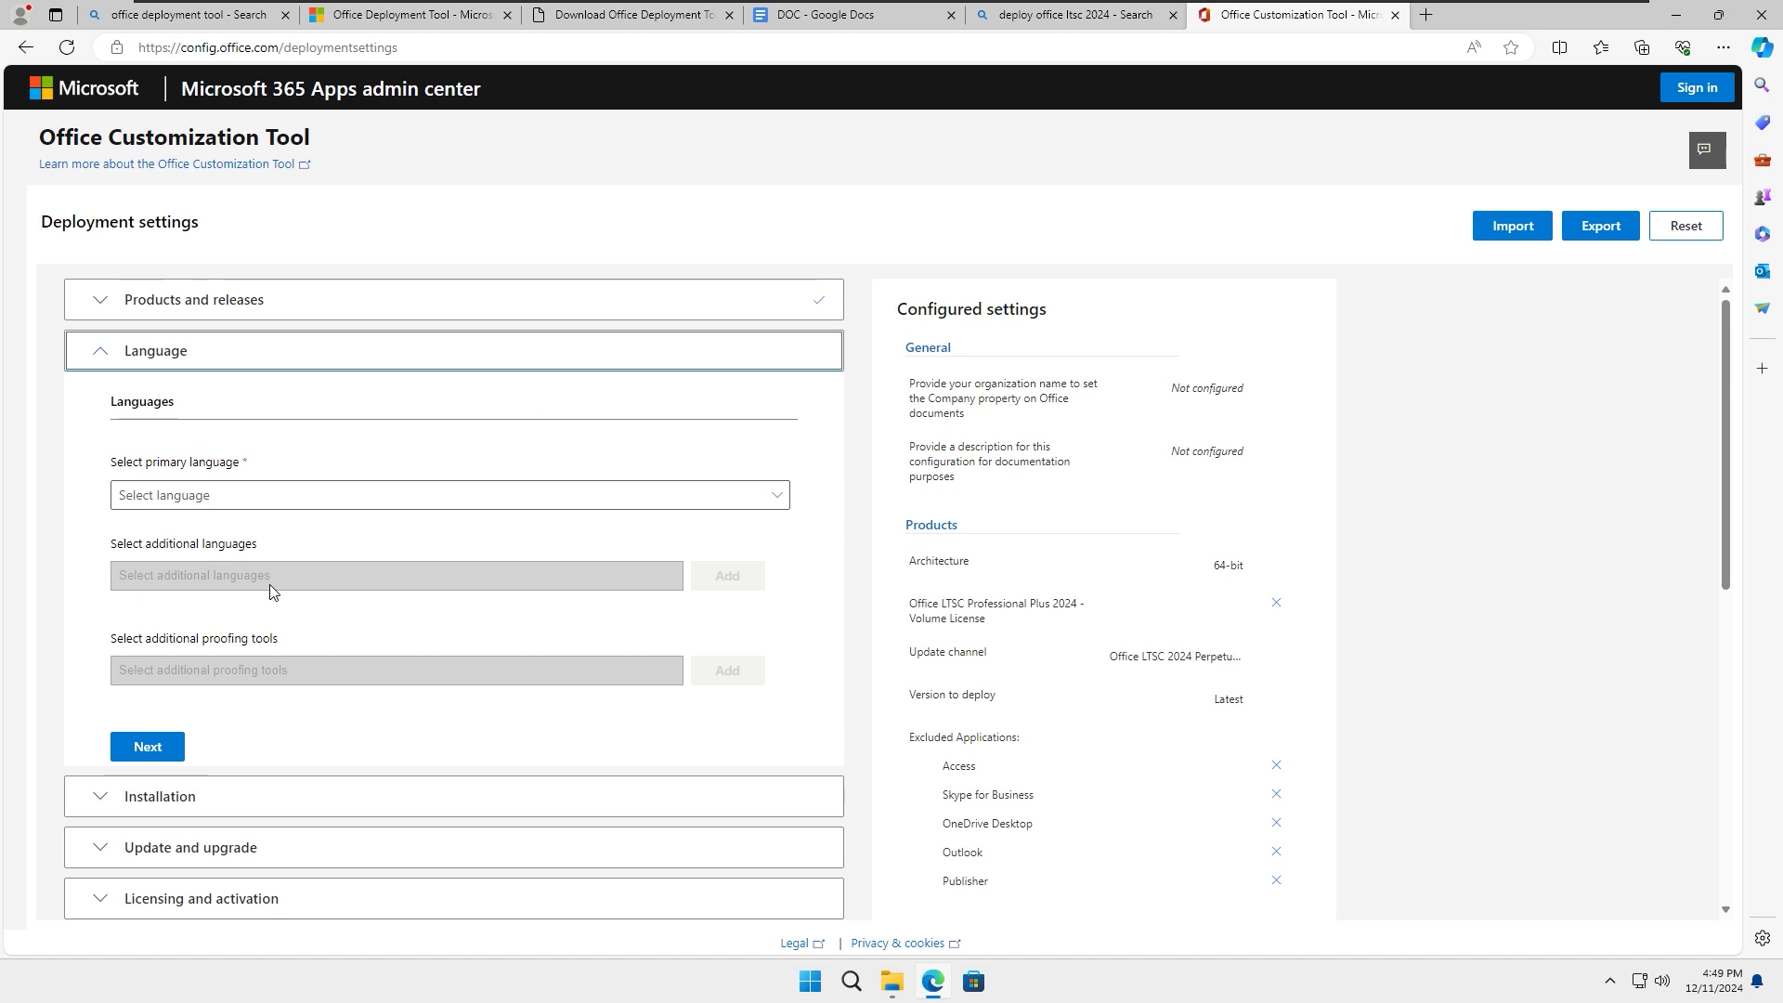
Step: Set English (United States) as the primary language
click(430, 506)
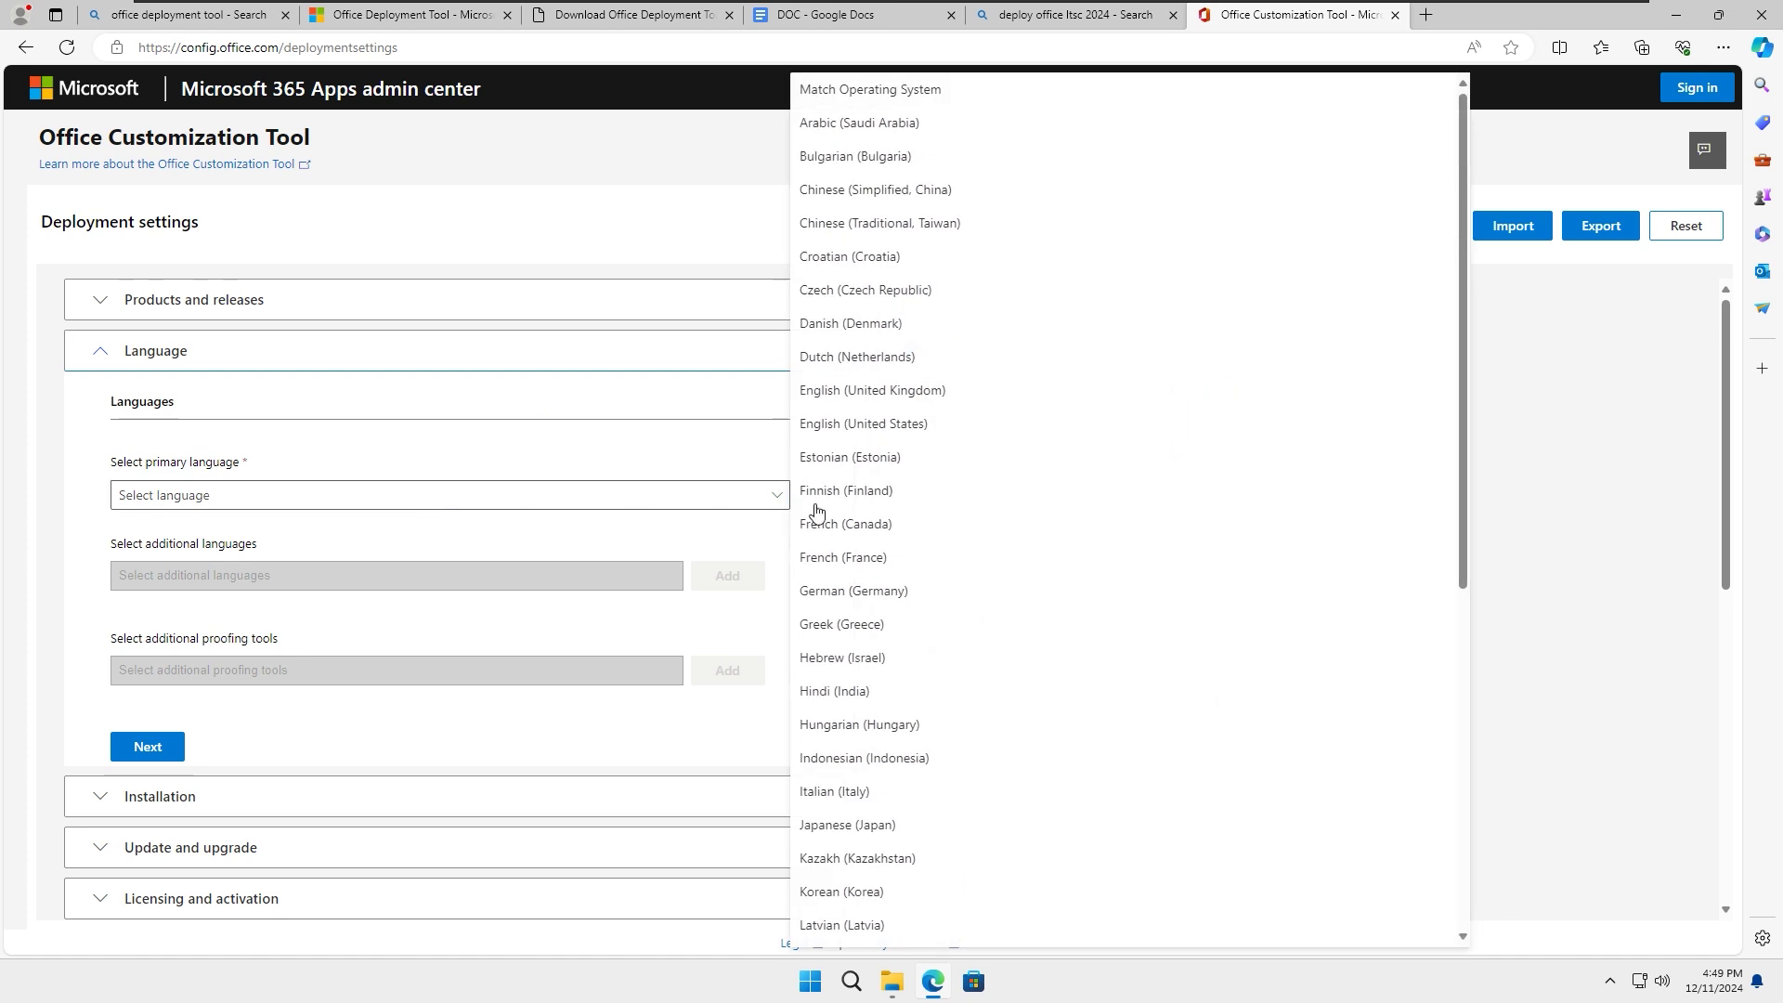
click(908, 432)
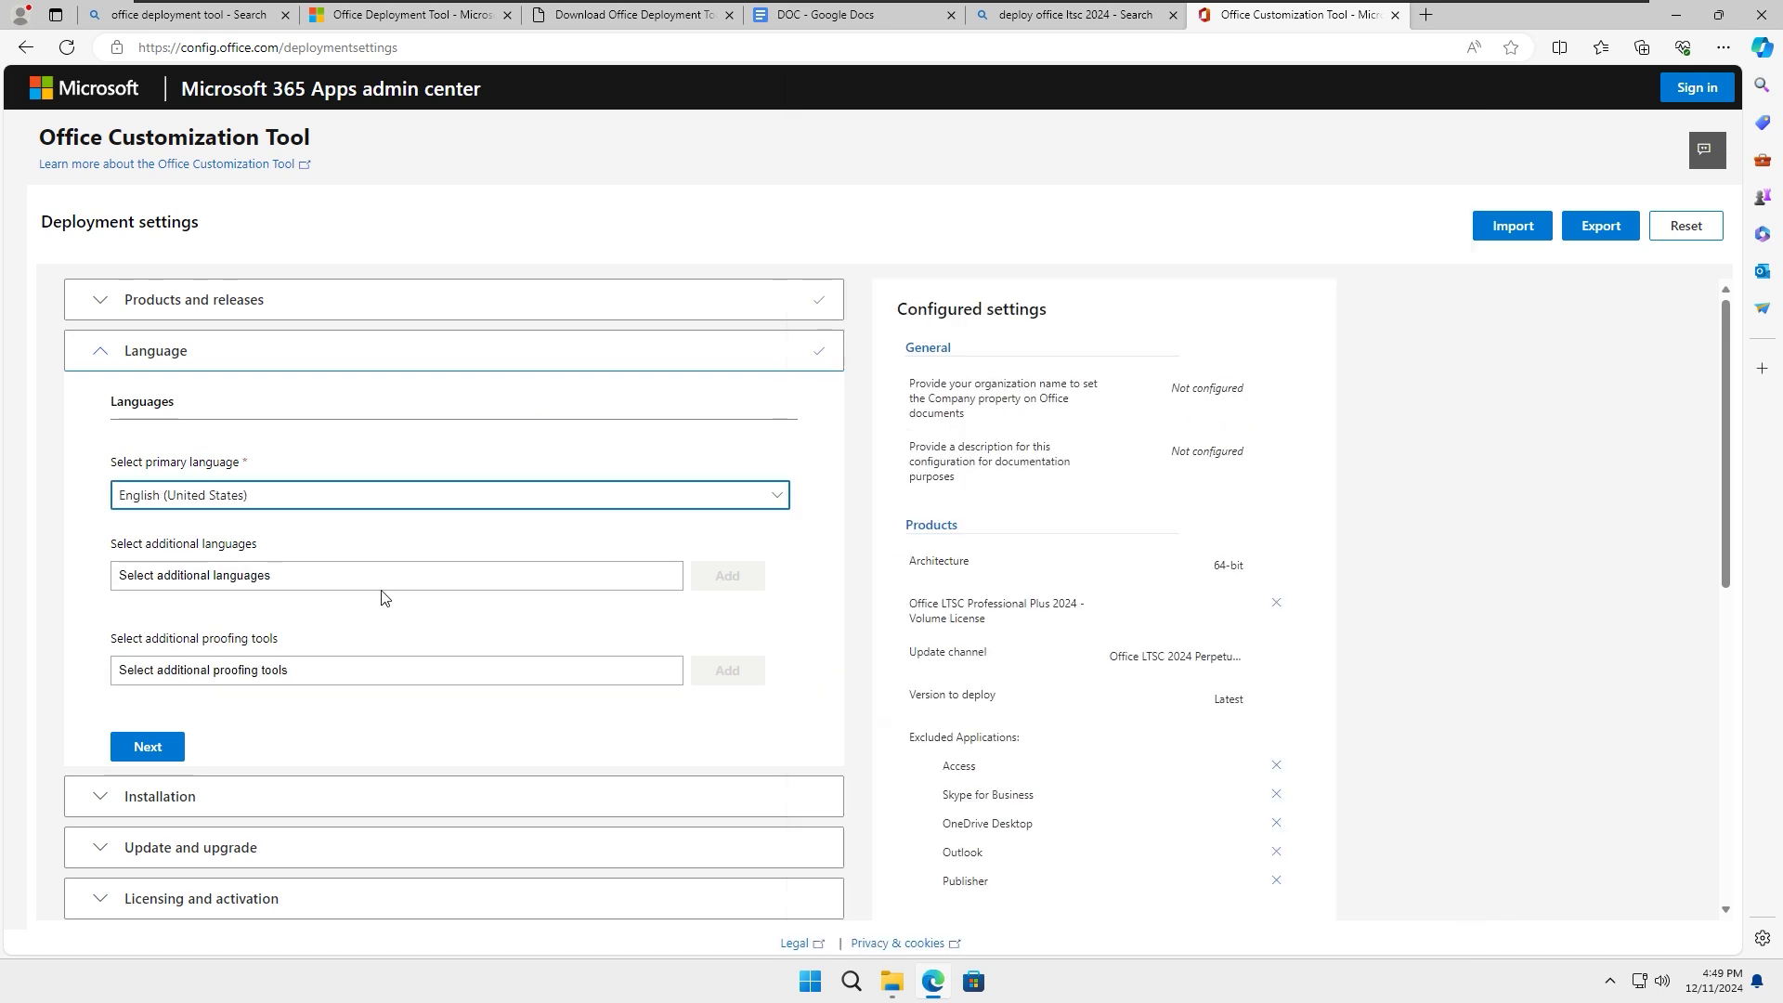
scroll(384, 597, down, 1)
click(145, 655)
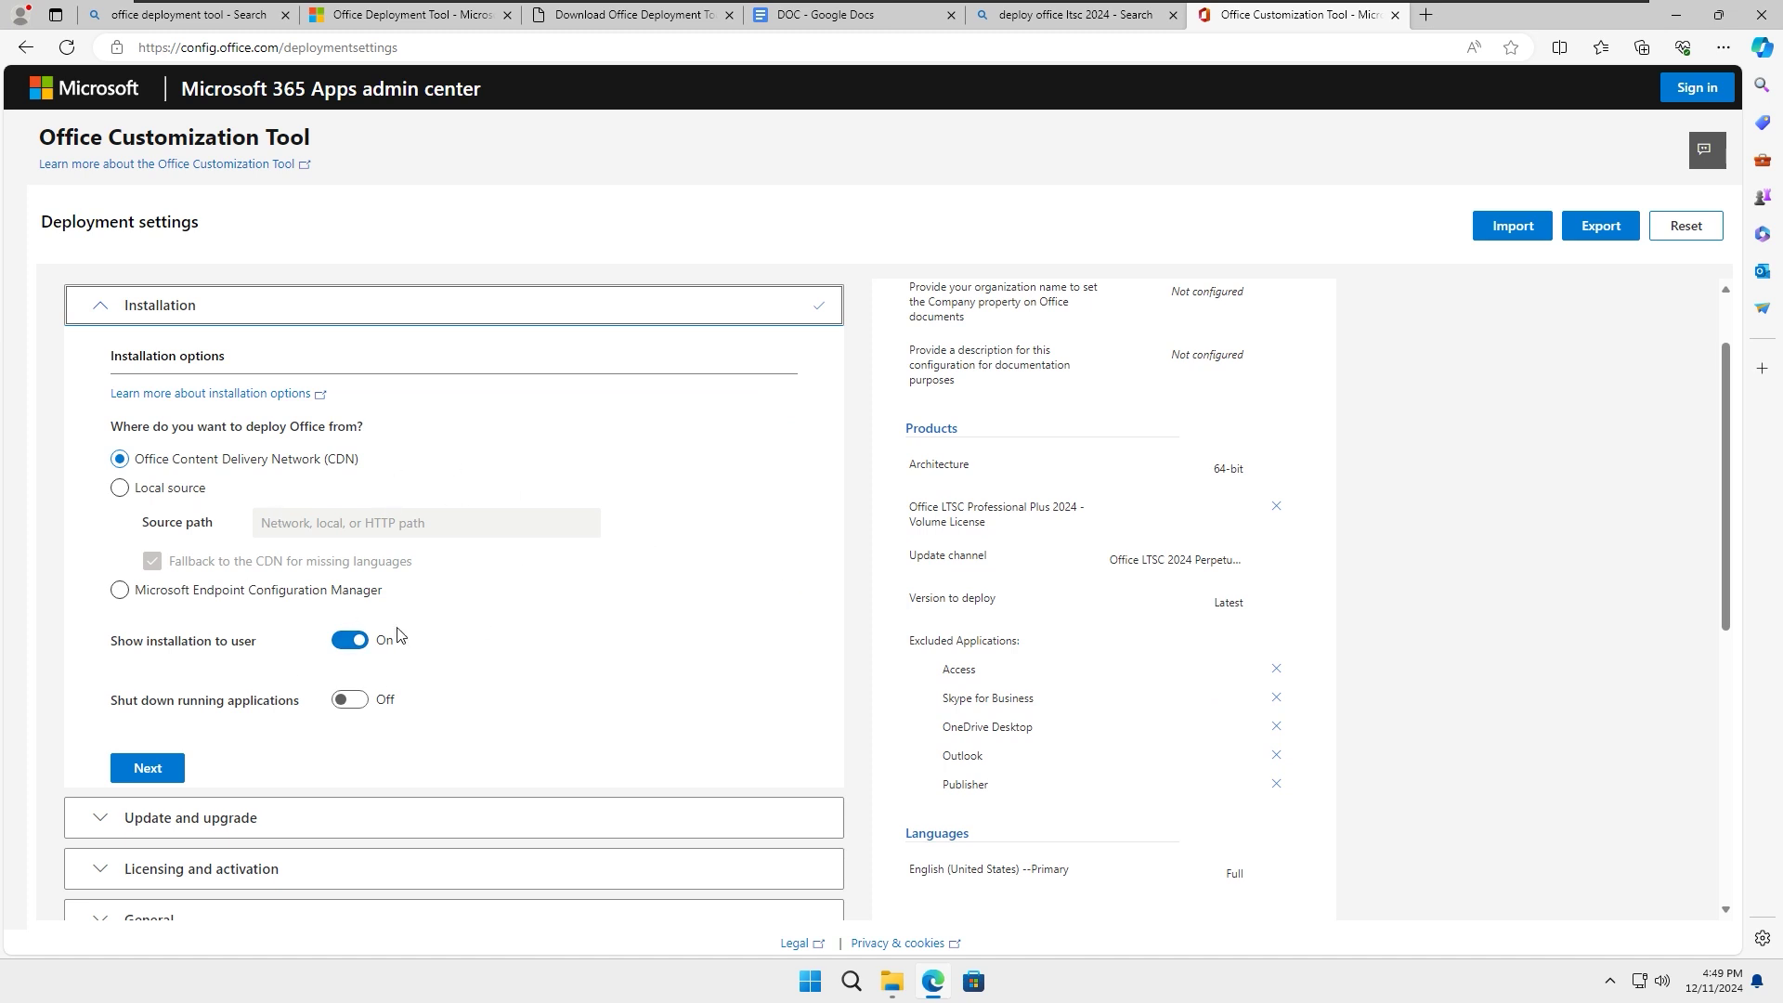
Step: Turn off uninstalling MSI versions of Office in the installation settings
scroll(640, 521, down, 1)
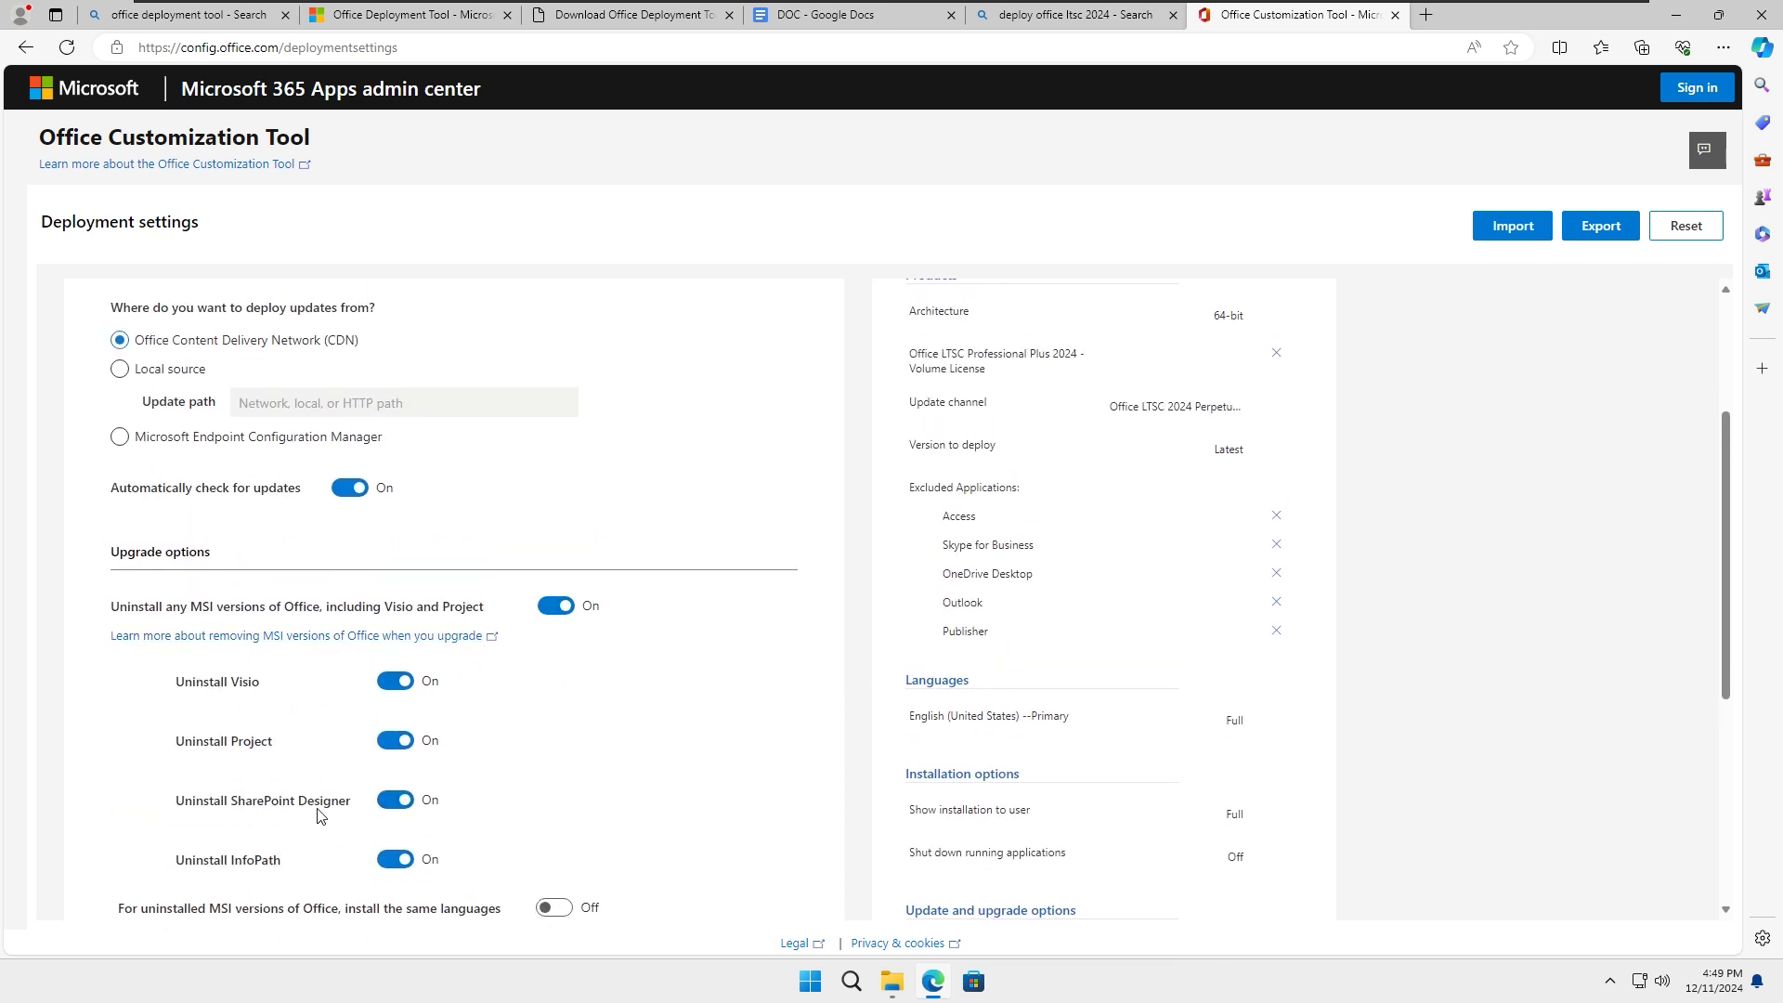
click(557, 607)
scroll(657, 637, down, 3)
scroll(656, 641, down, 1)
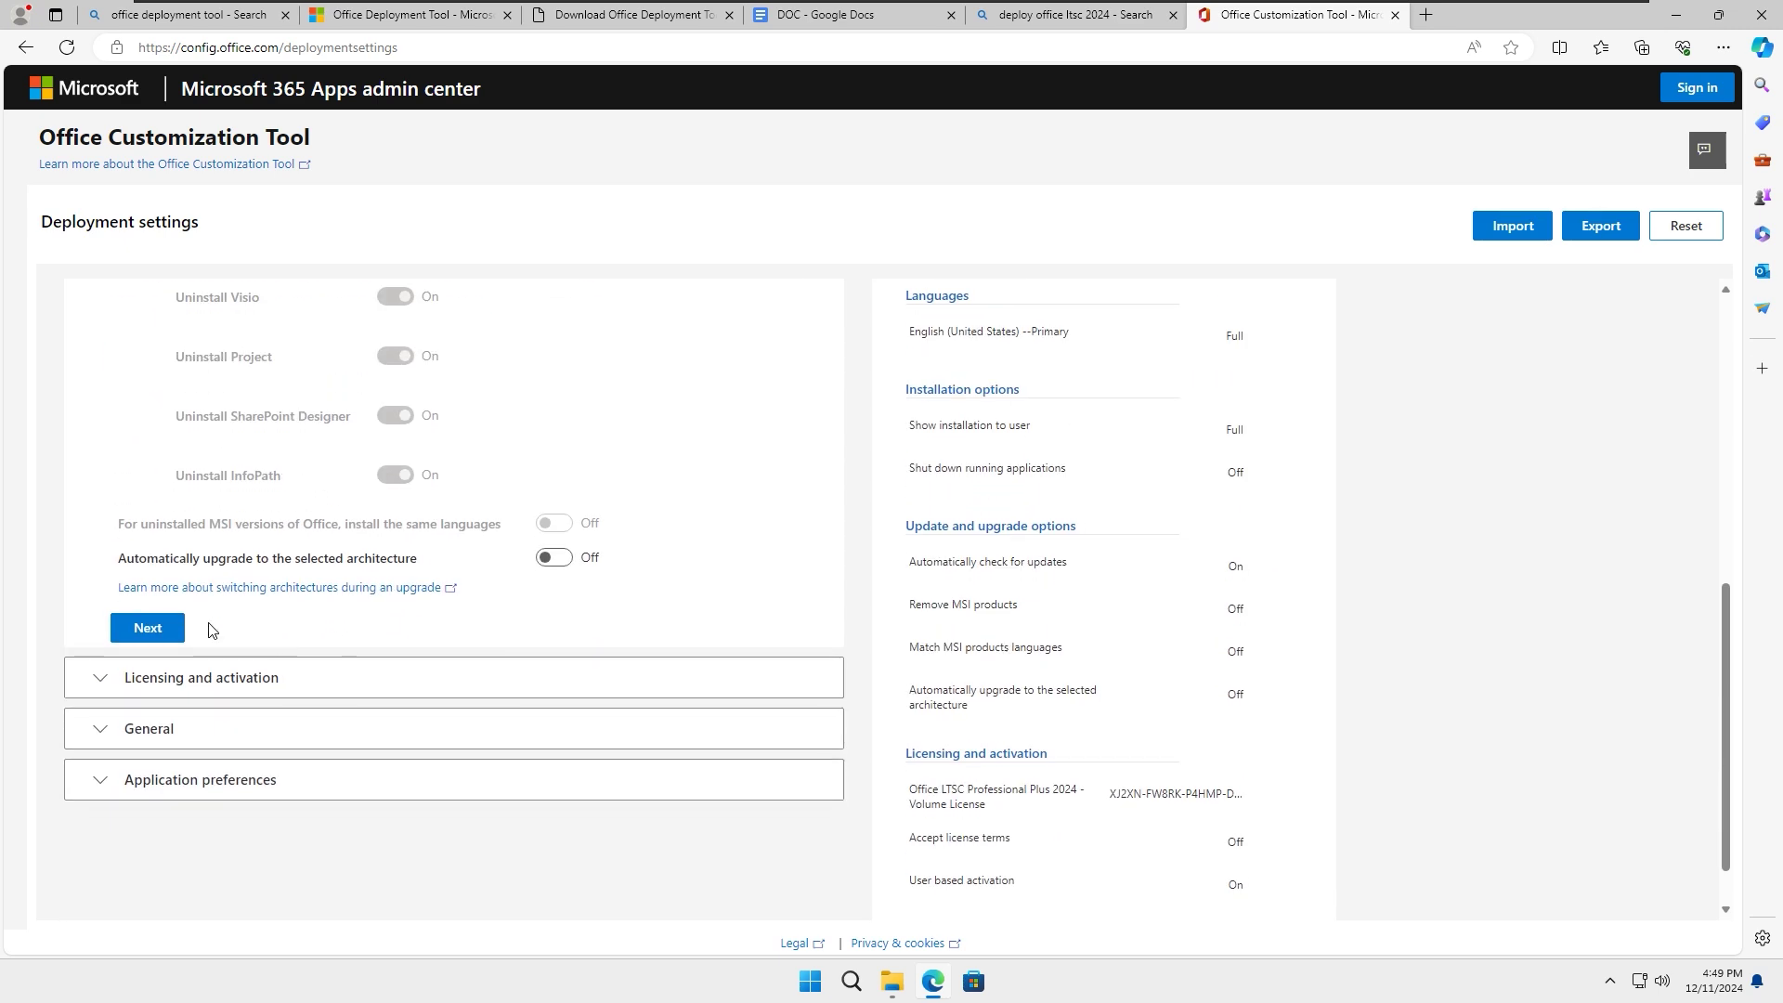
click(172, 628)
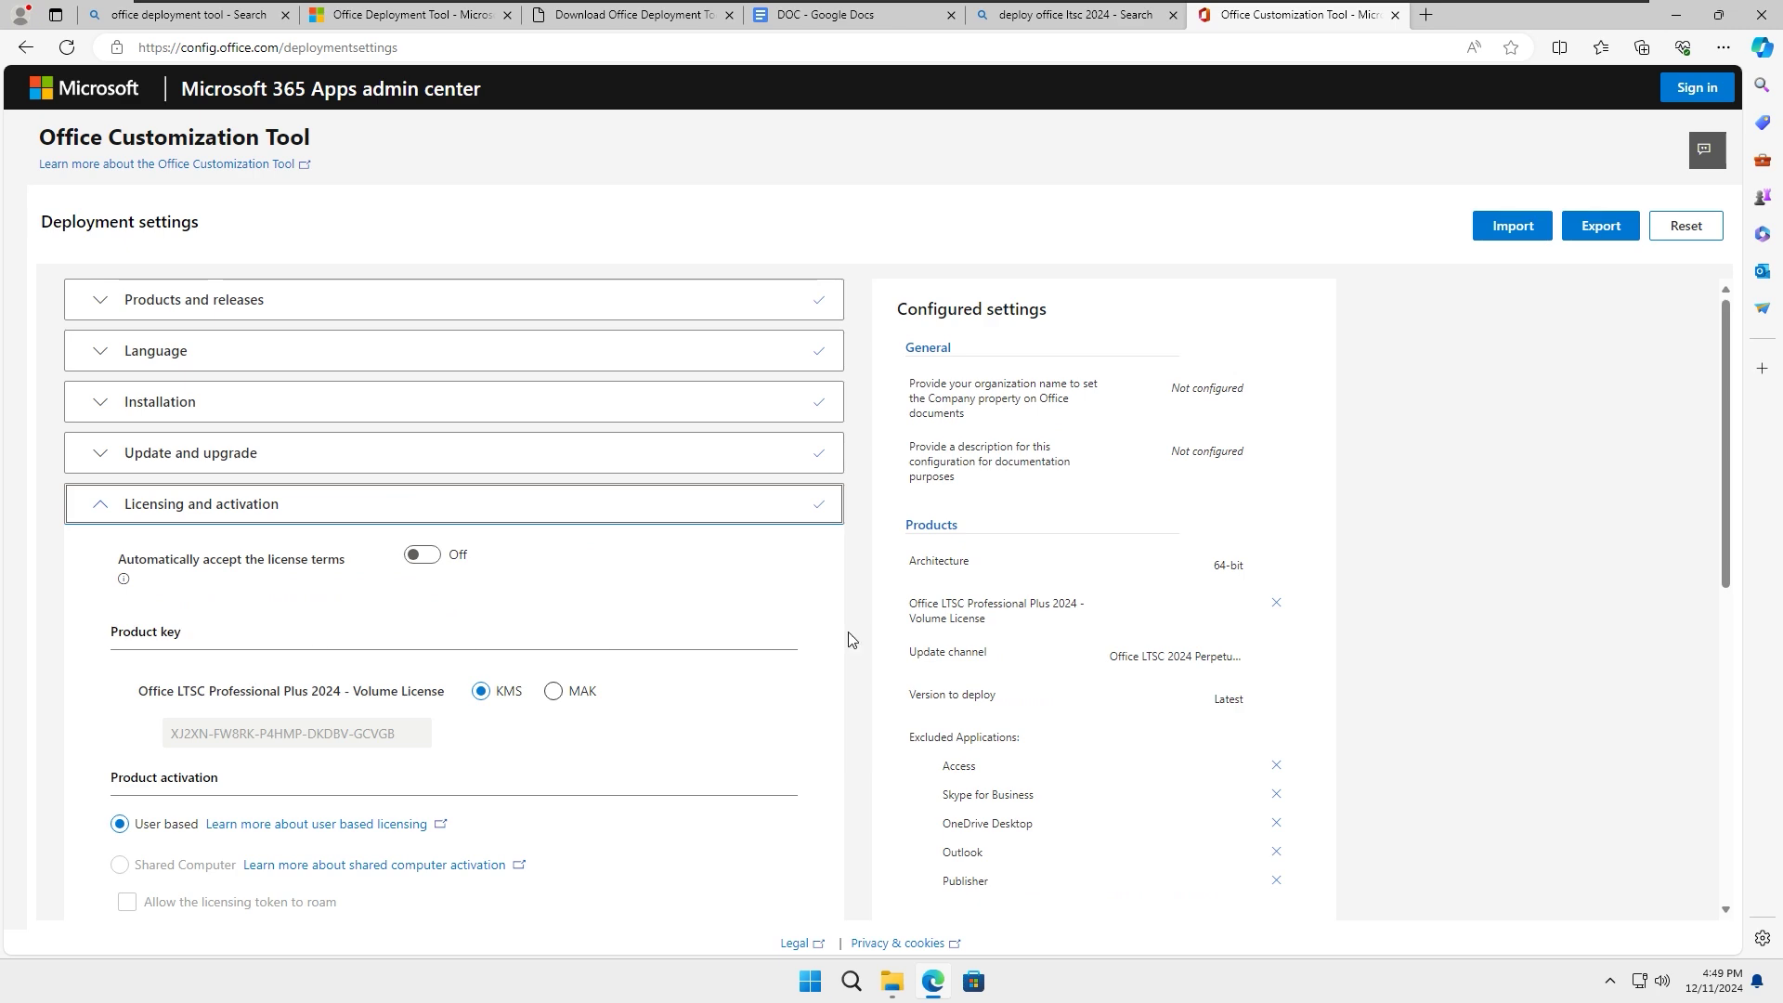
Step: Keep the licensing, general and application preference defaults and finish the configuration
scroll(848, 639, down, 1)
scroll(548, 676, down, 2)
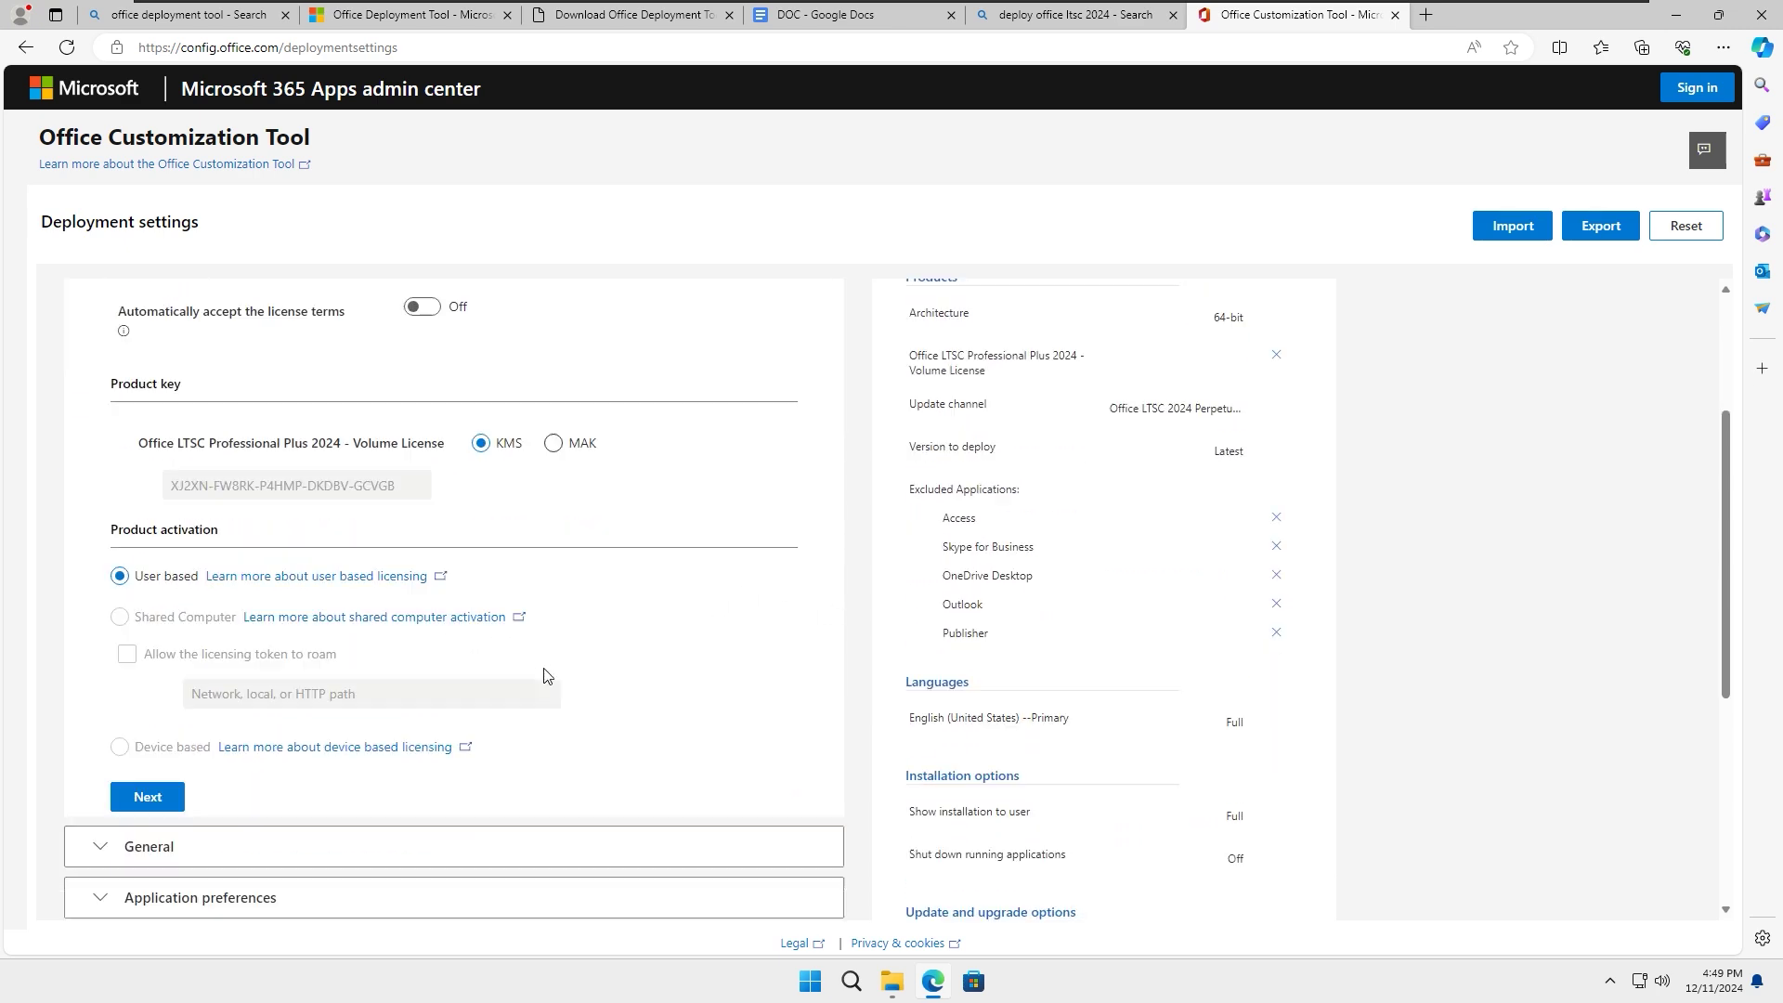
scroll(548, 676, down, 2)
click(146, 561)
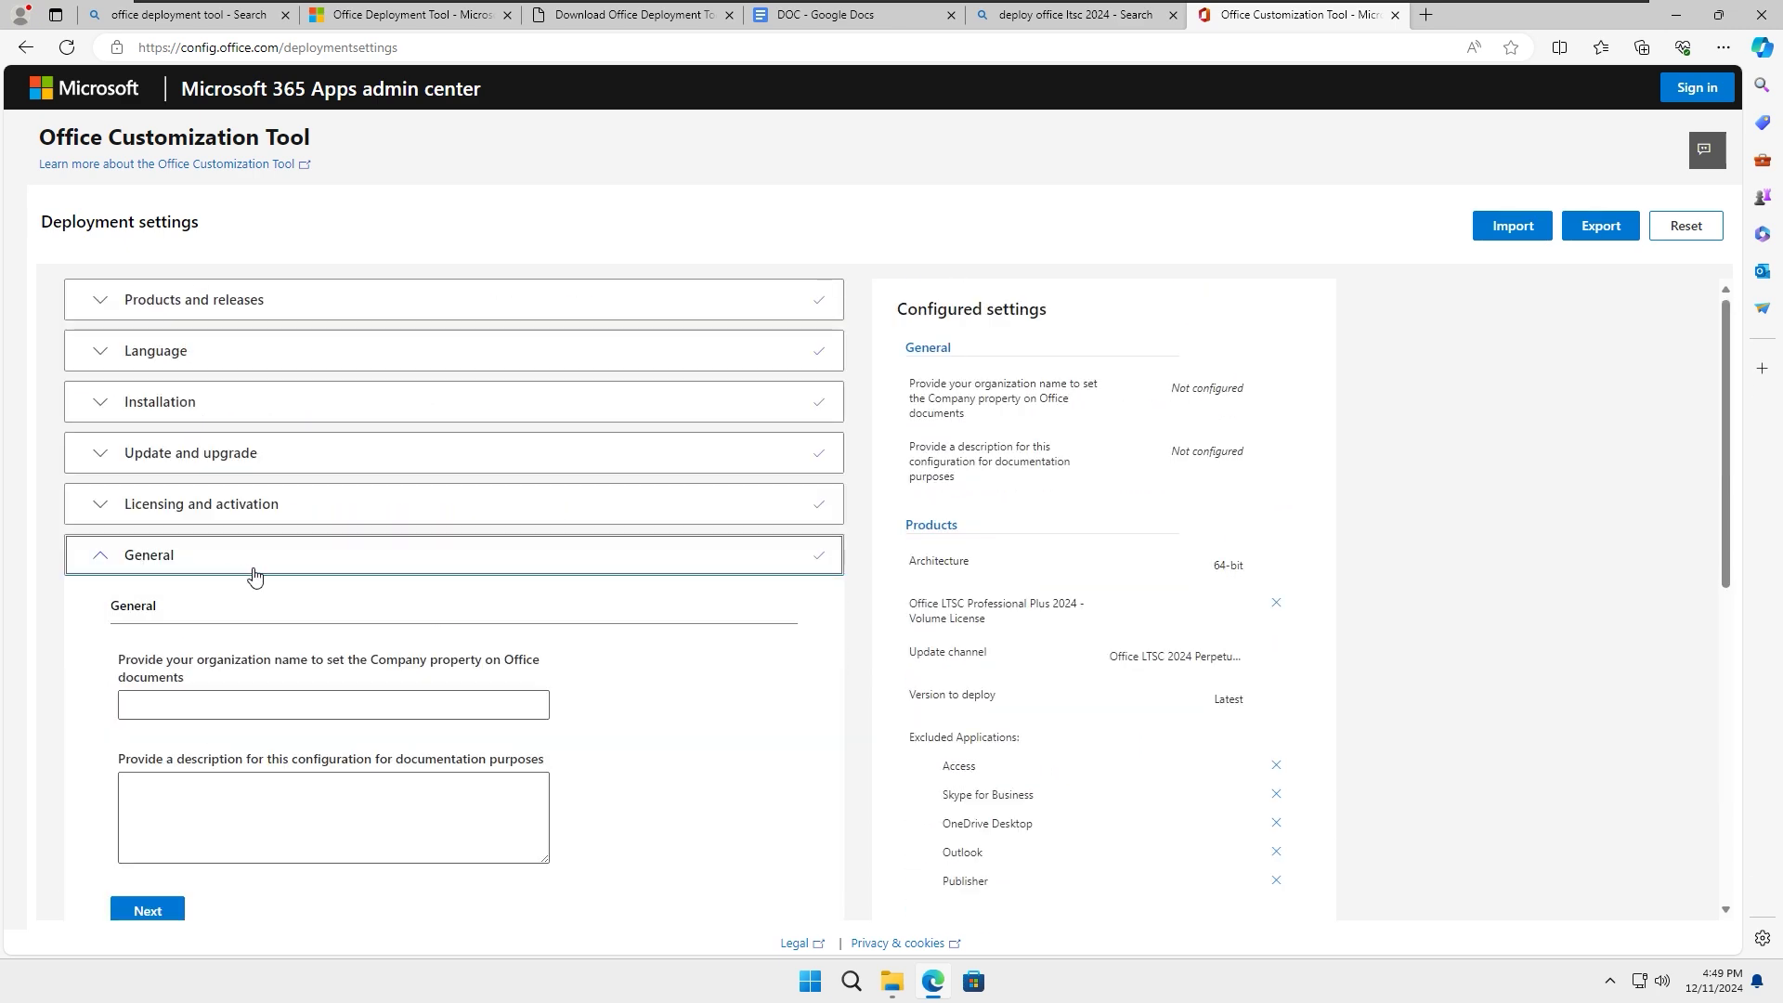
scroll(390, 613, down, 2)
click(148, 718)
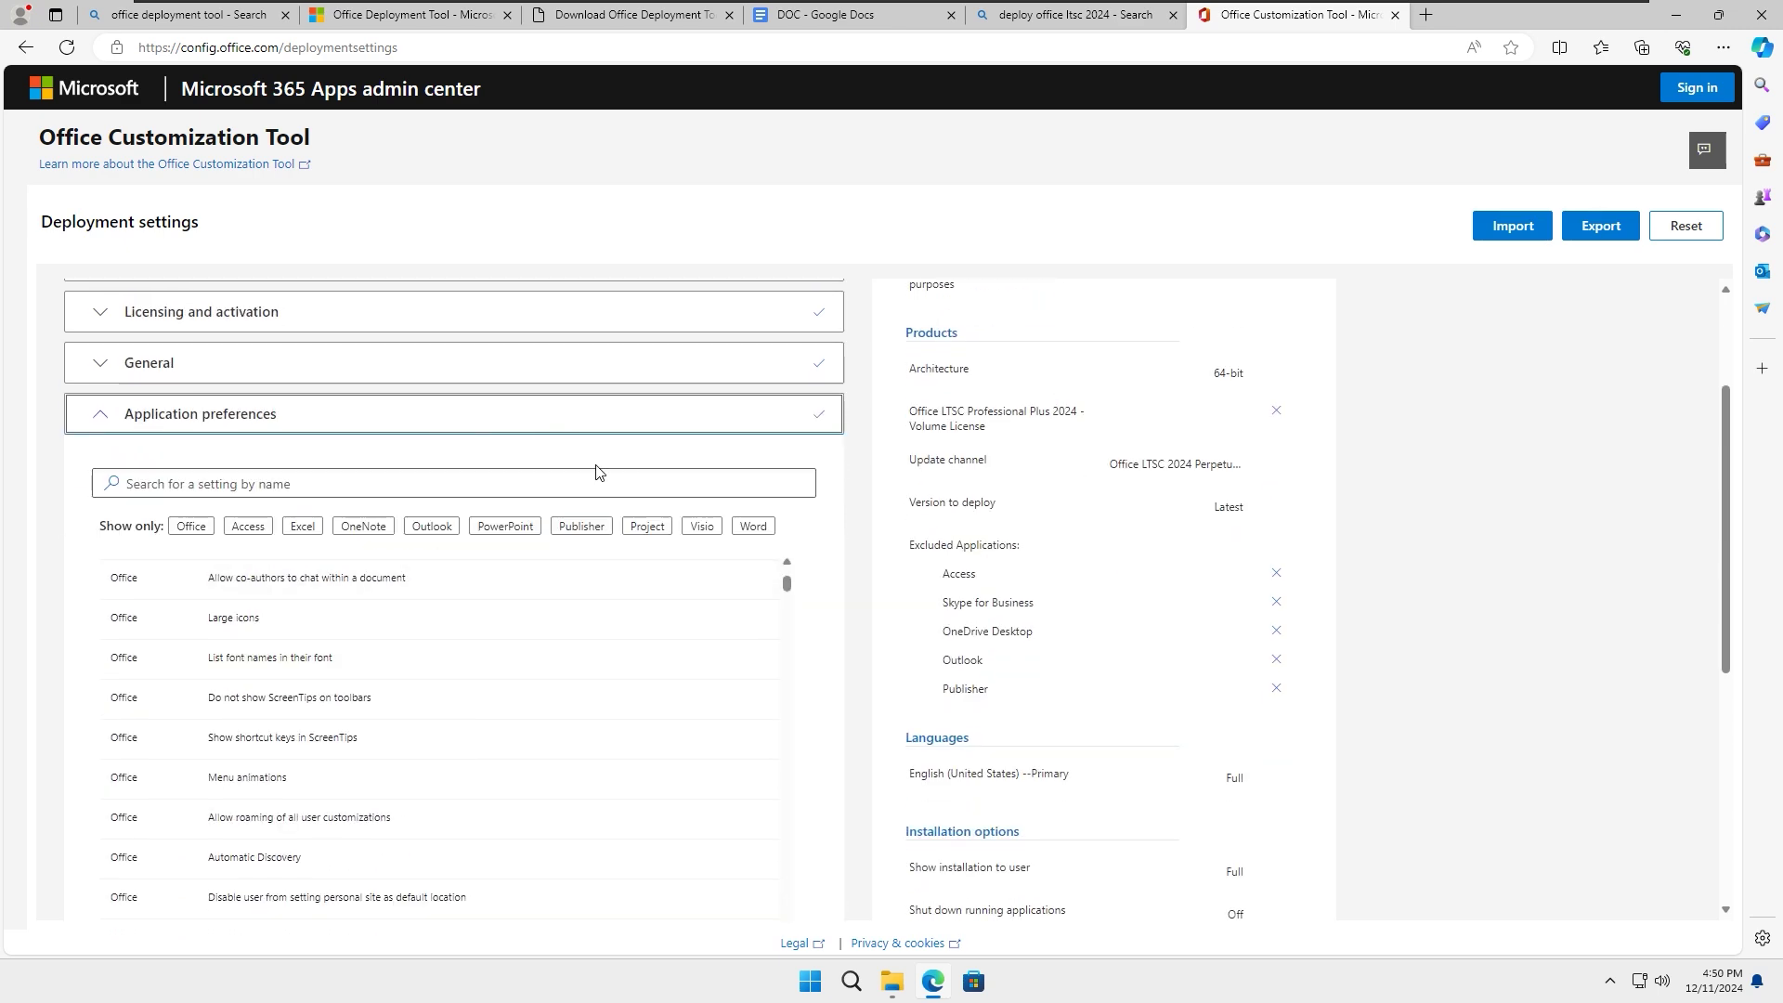
scroll(644, 549, down, 5)
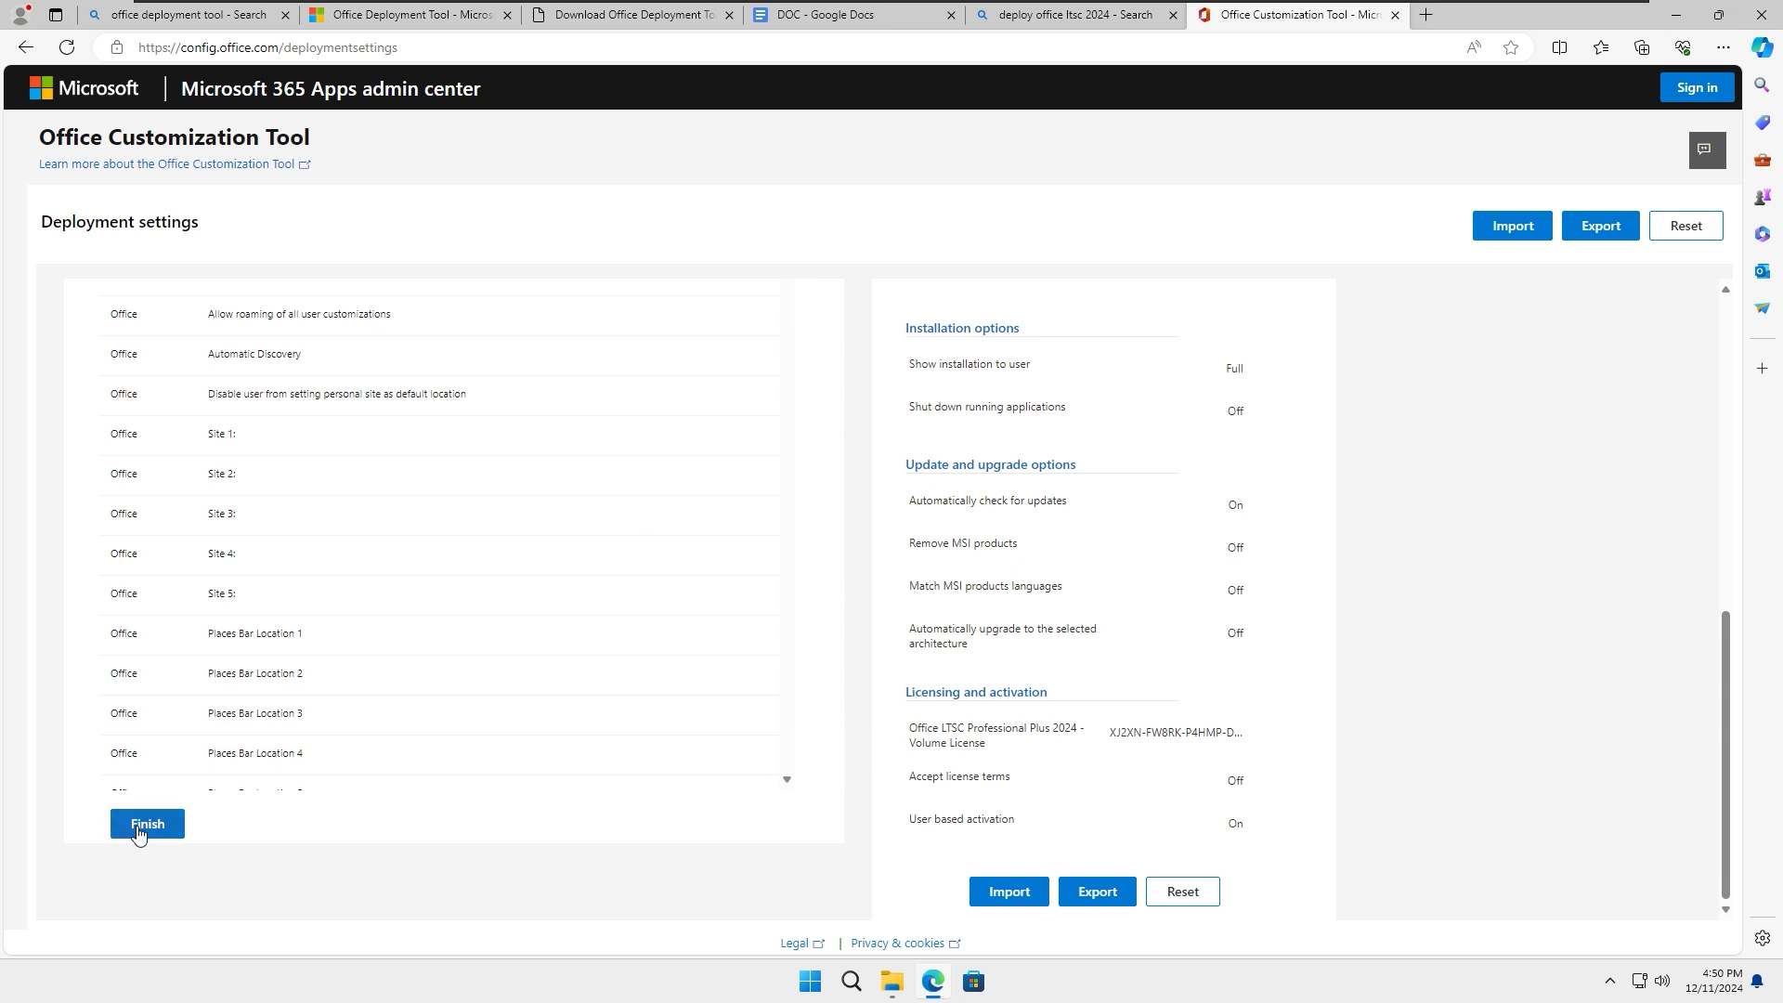
click(139, 832)
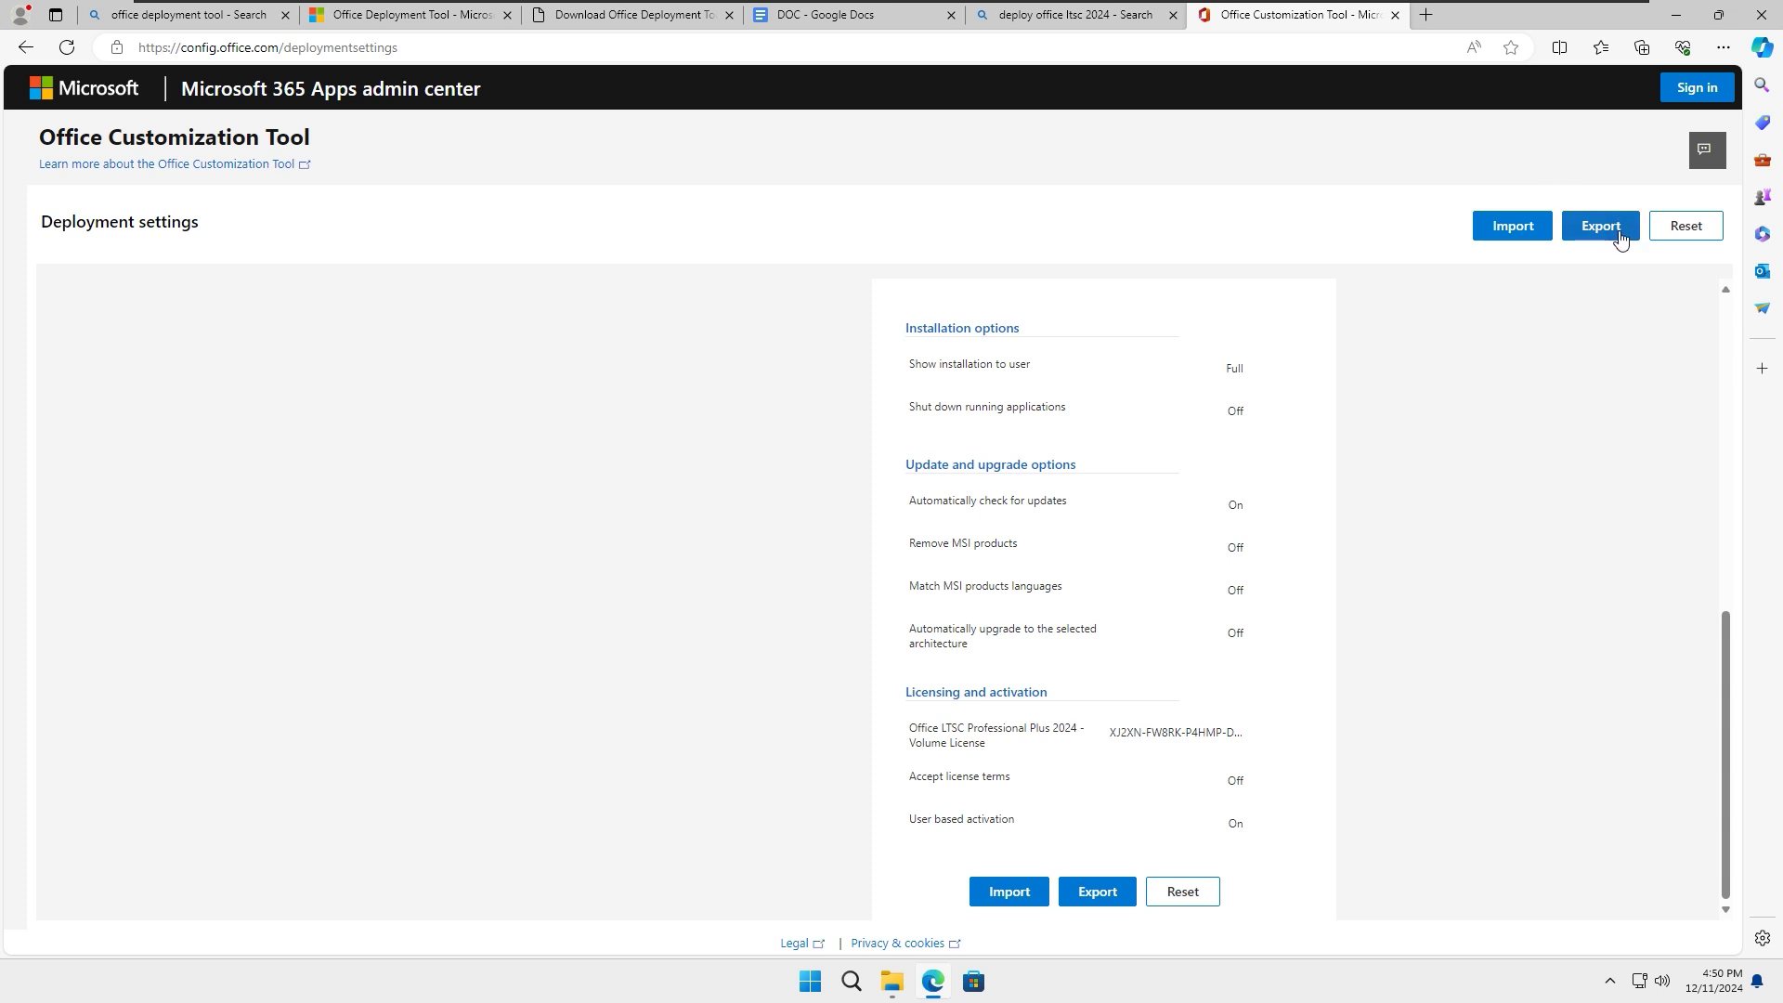
Step: Export as Configuration.xml with Office Open XML formats as default, accepting the terms
click(1619, 239)
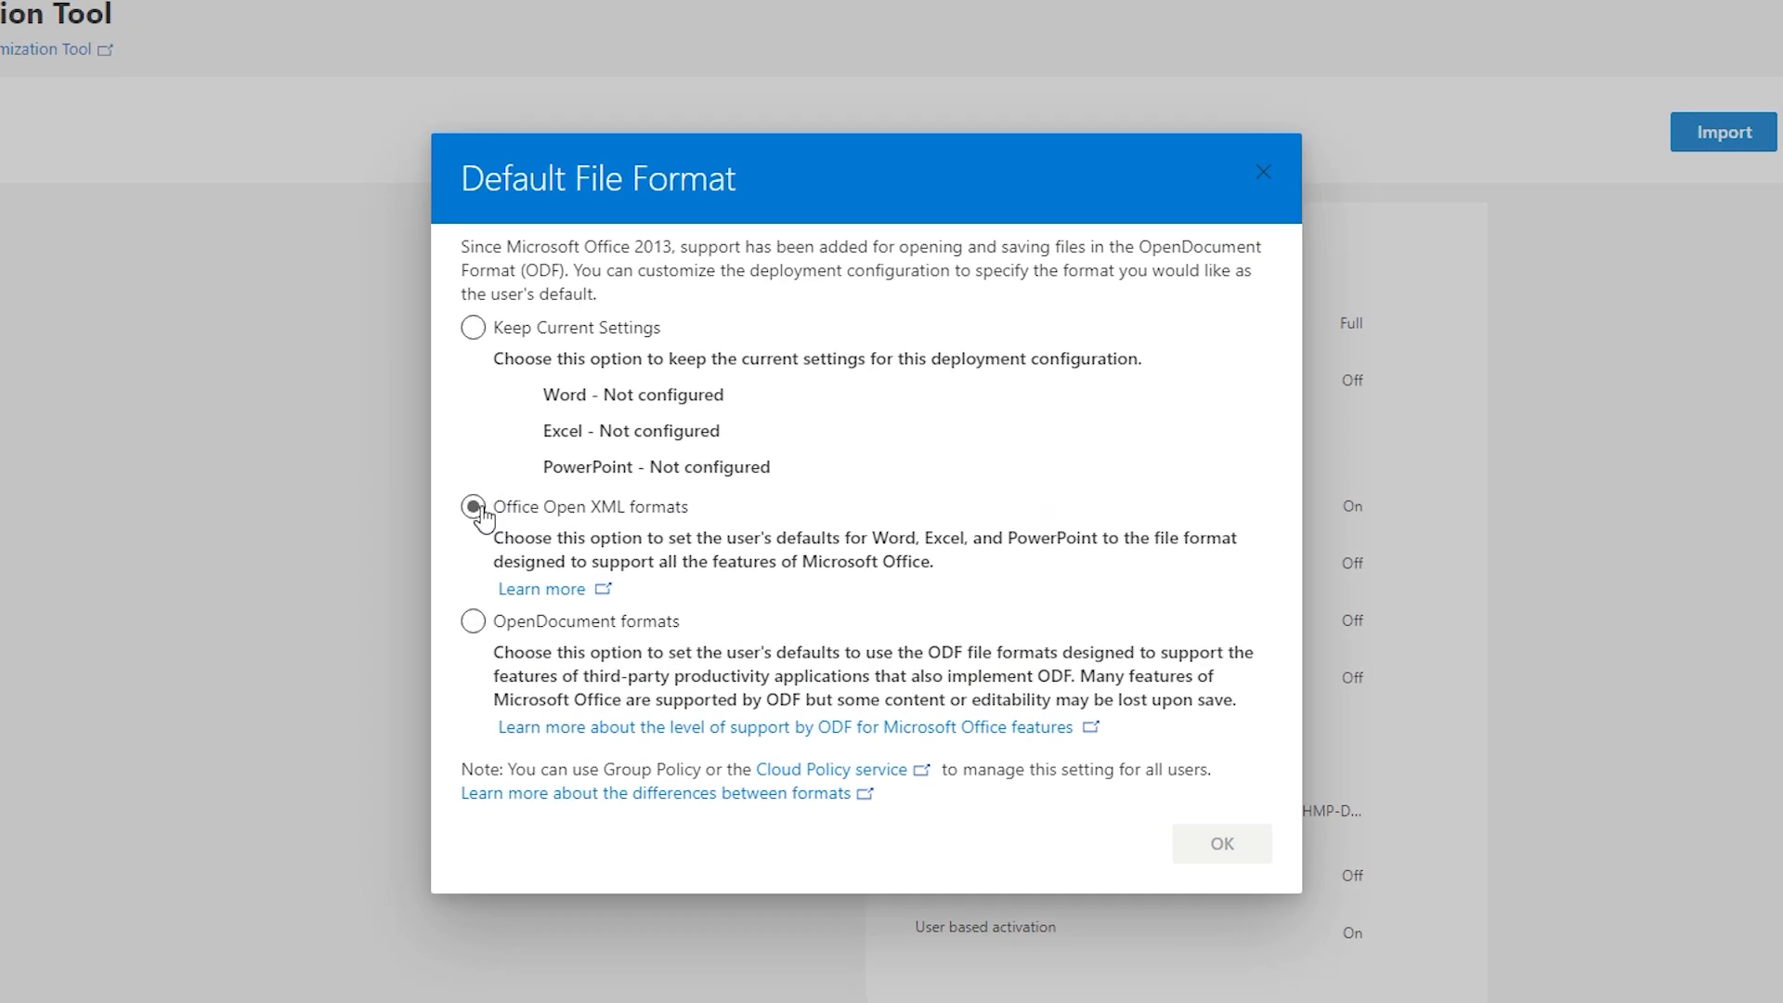
click(579, 505)
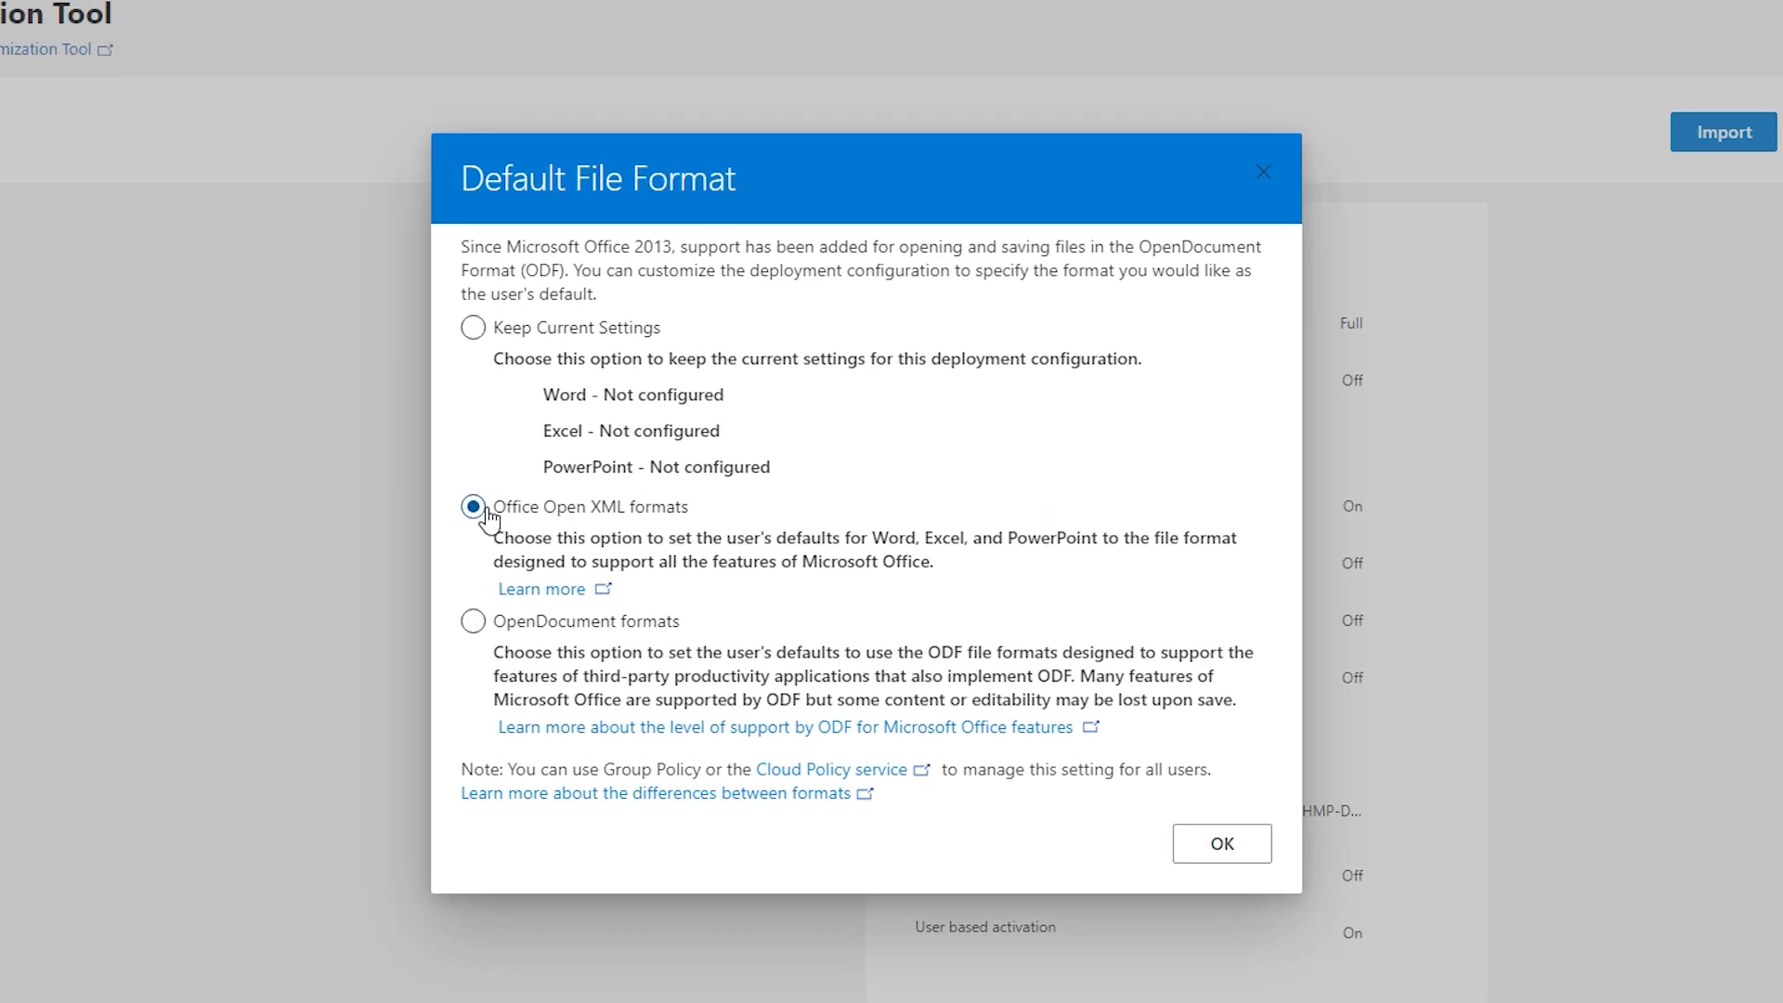
click(1226, 847)
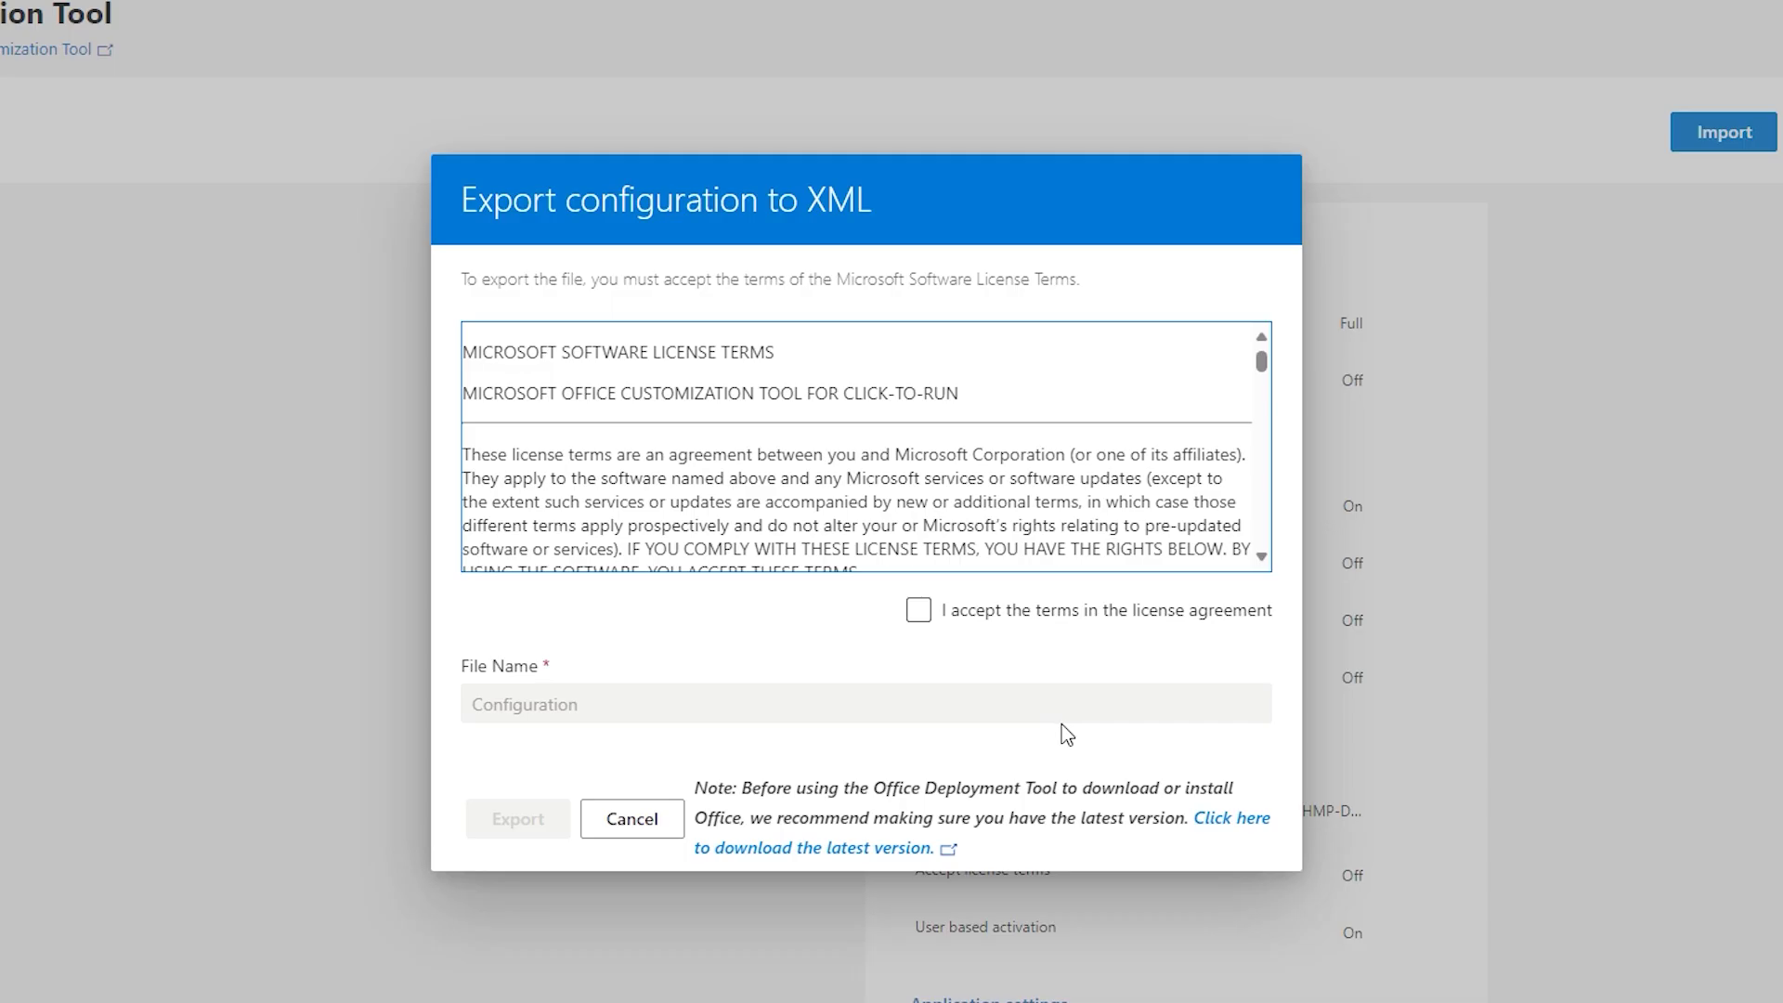
click(915, 616)
click(915, 615)
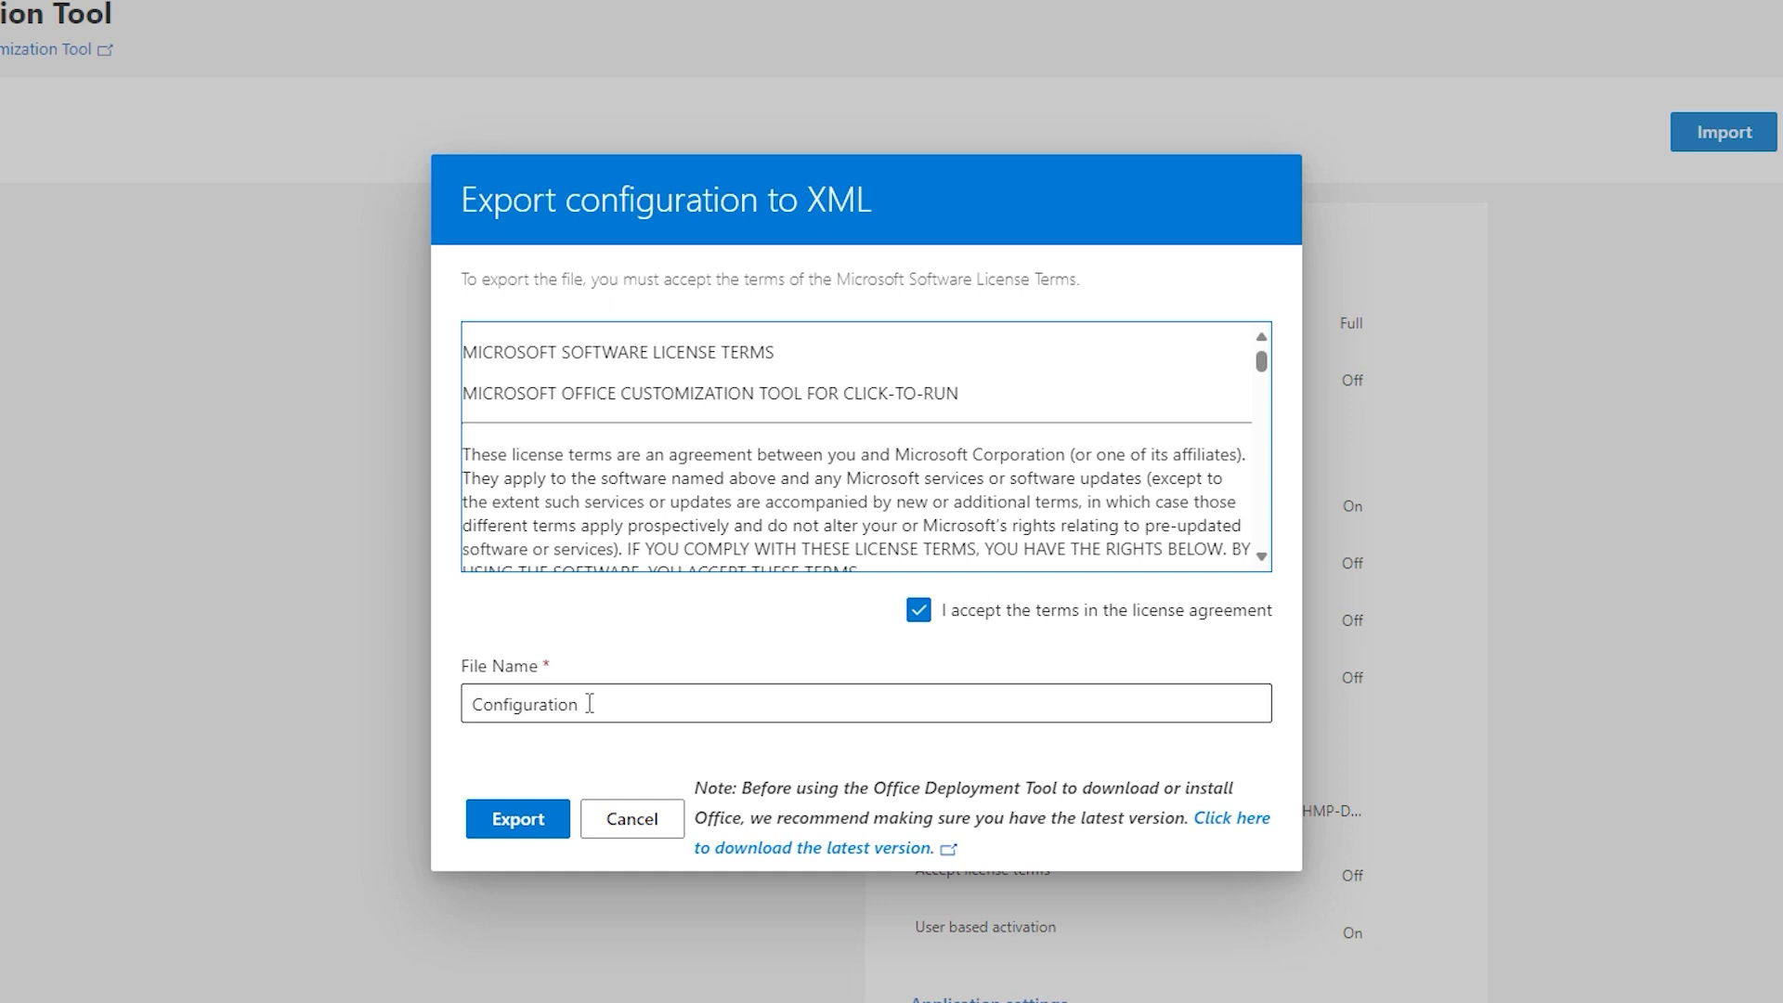
click(525, 825)
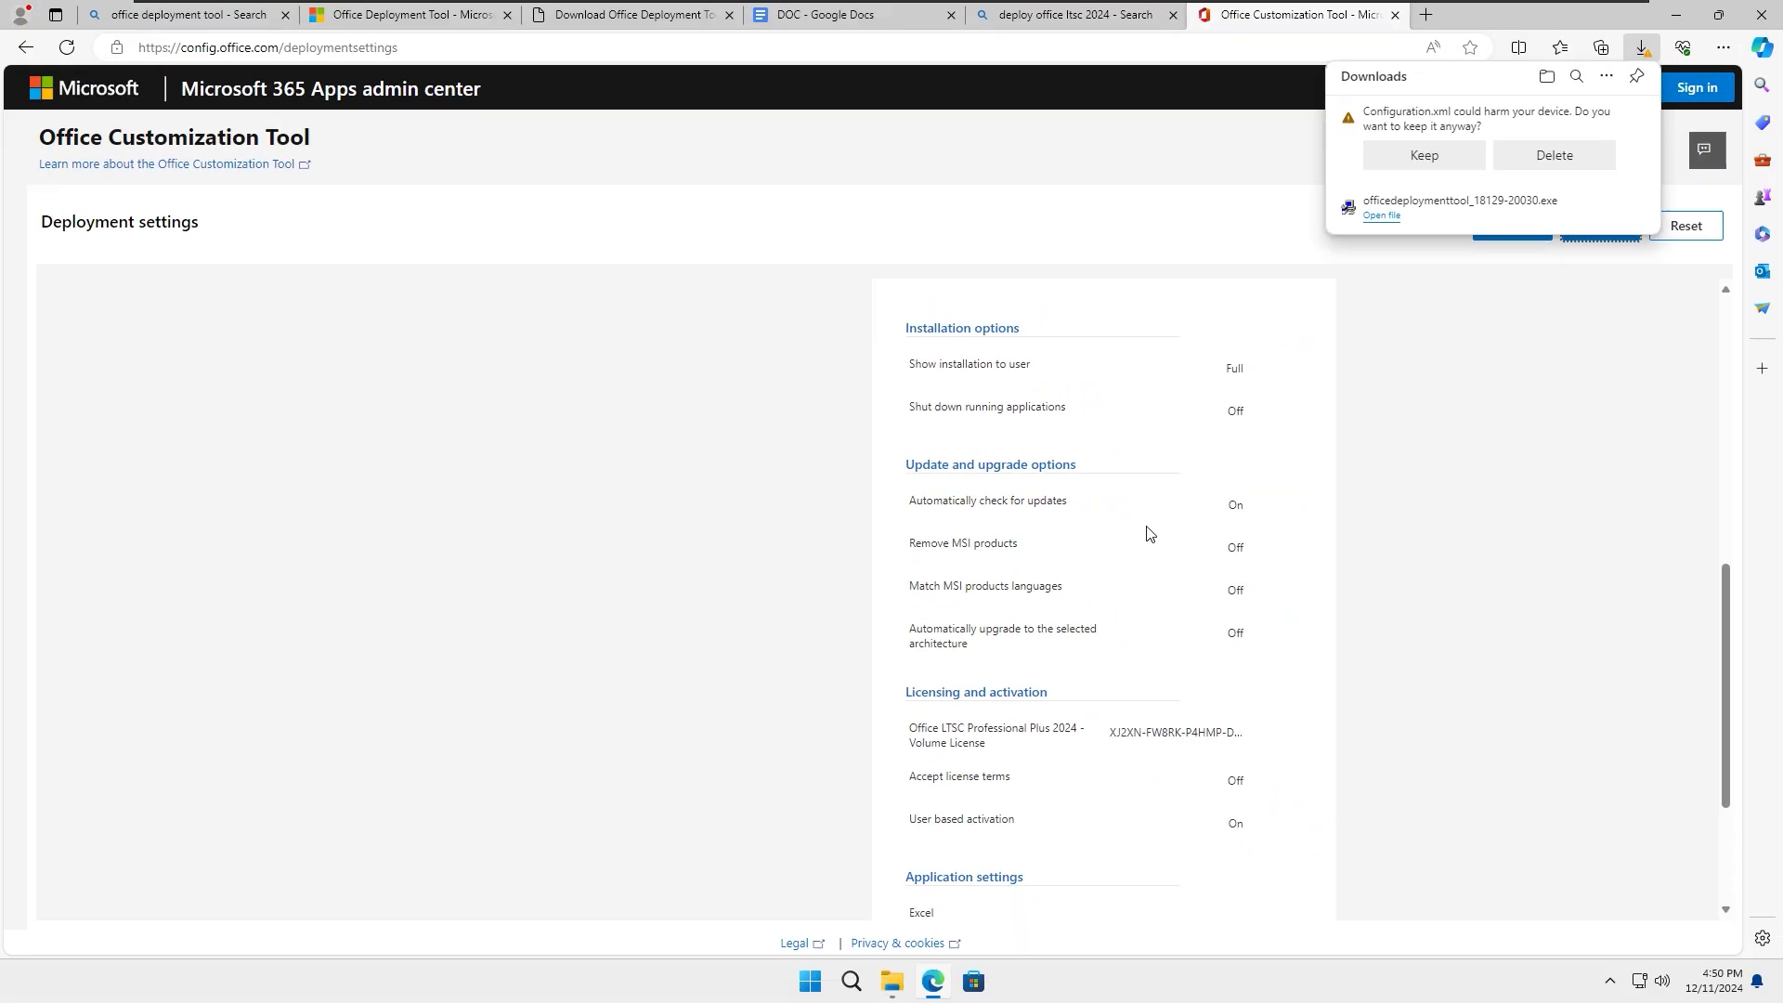
Step: Keep Configuration.xml, move it into OFFICE 2024, open that folder, and search Windows for cmd
click(1420, 156)
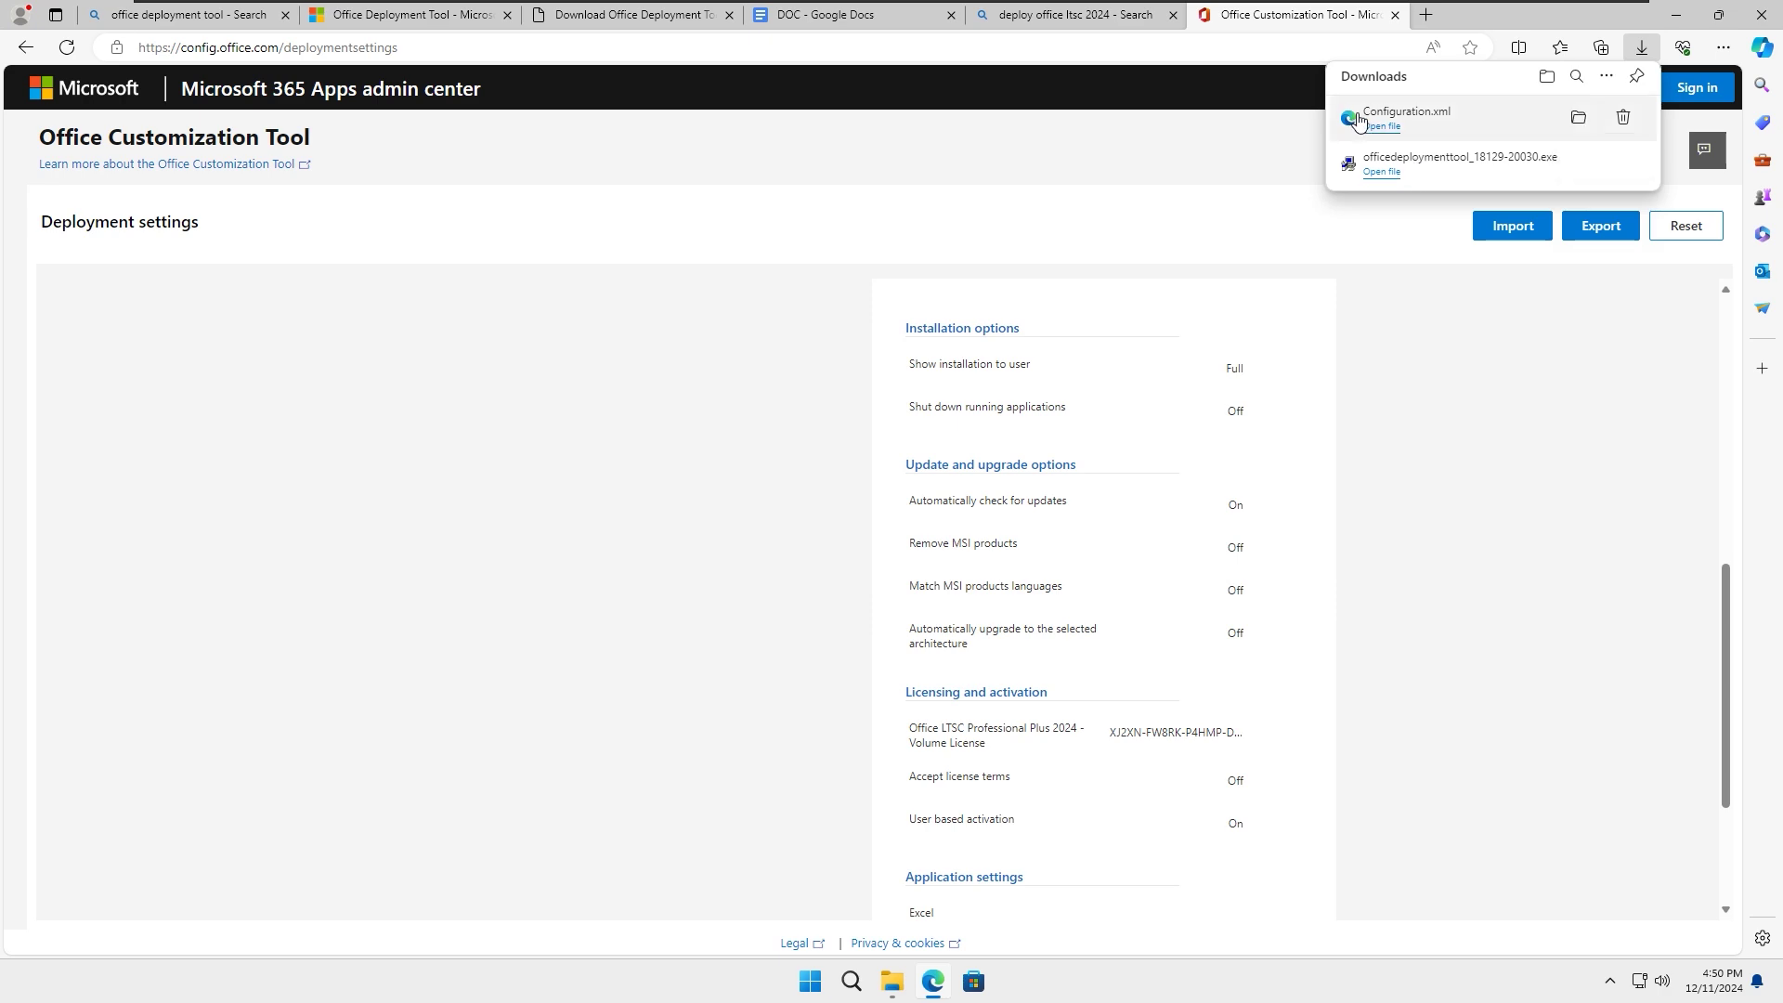
drag(1349, 122, 48, 316)
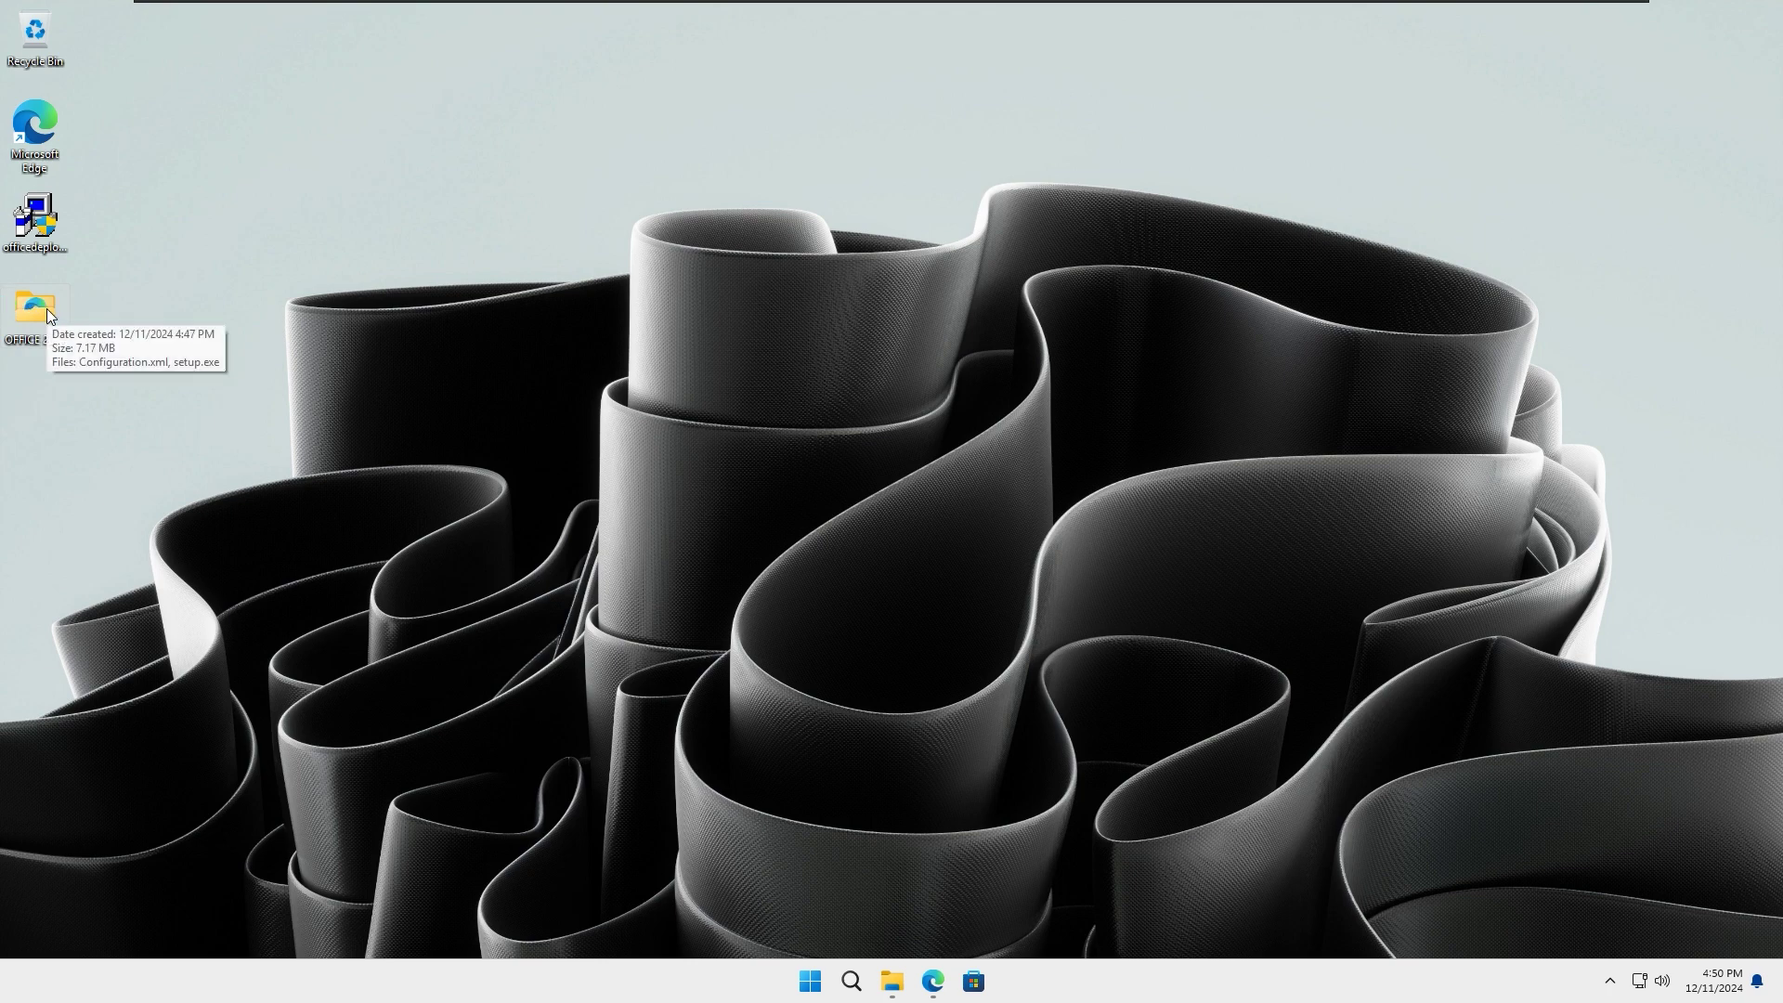
double_click(47, 308)
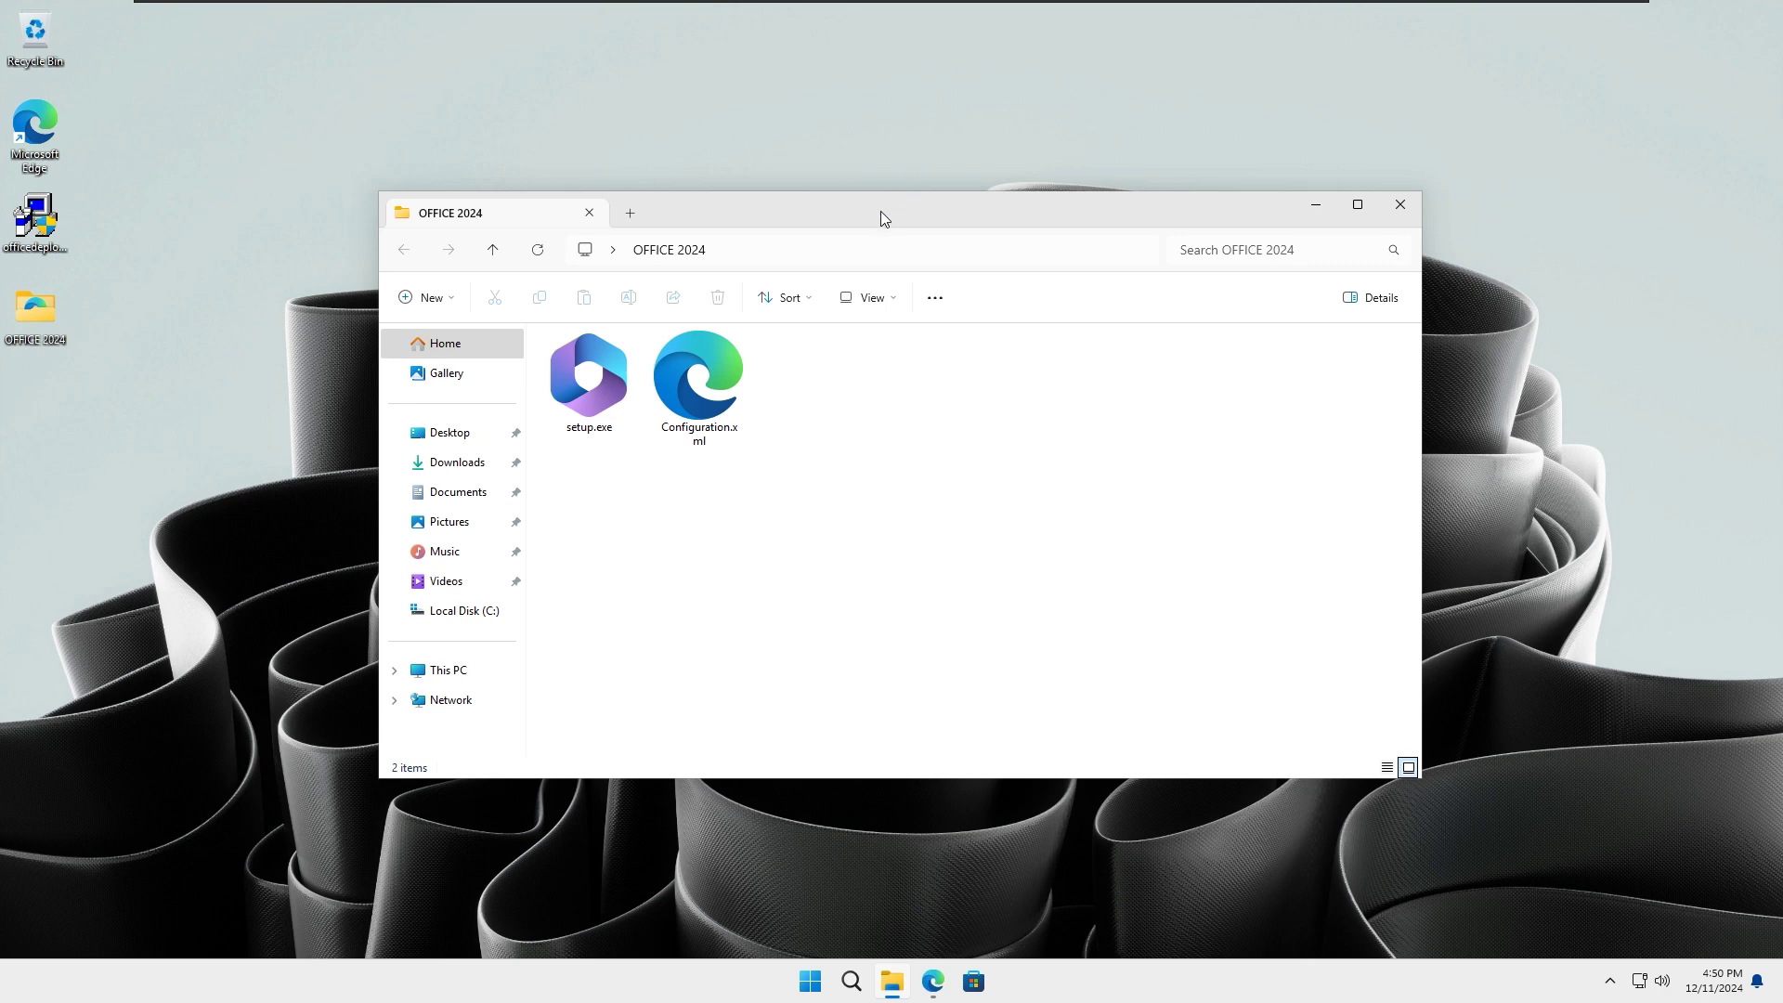
drag(881, 210, 893, 241)
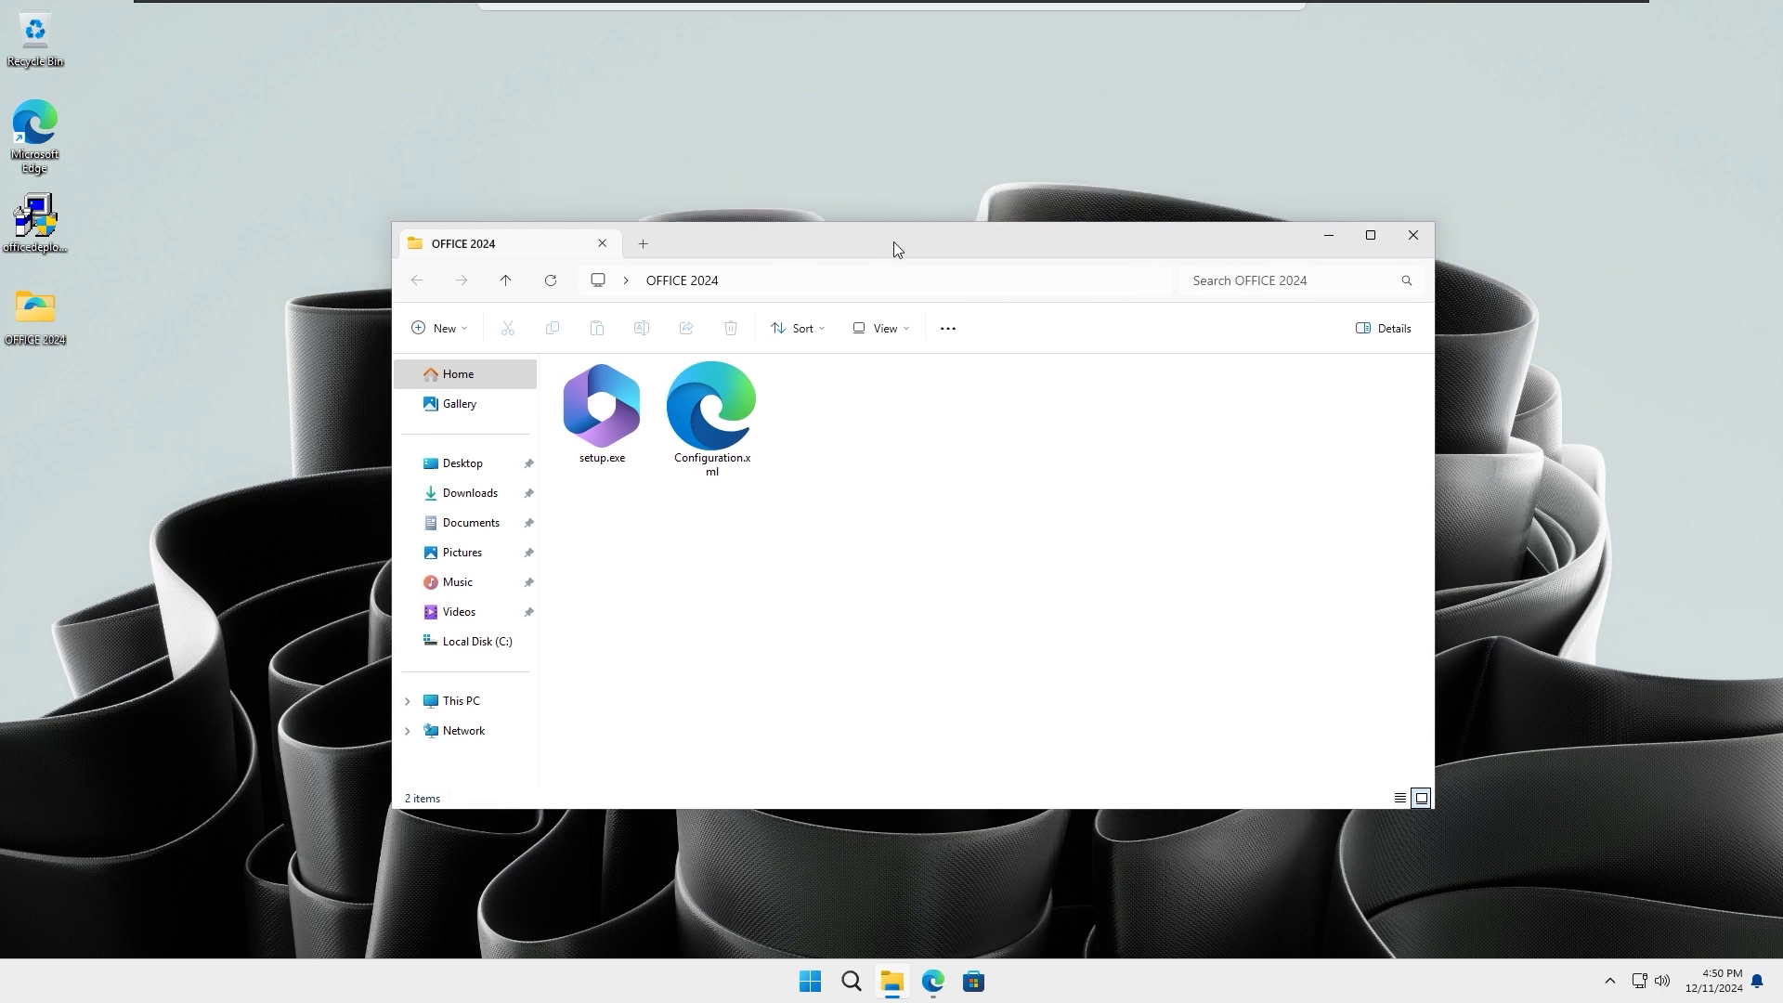
click(847, 997)
text(cmd)
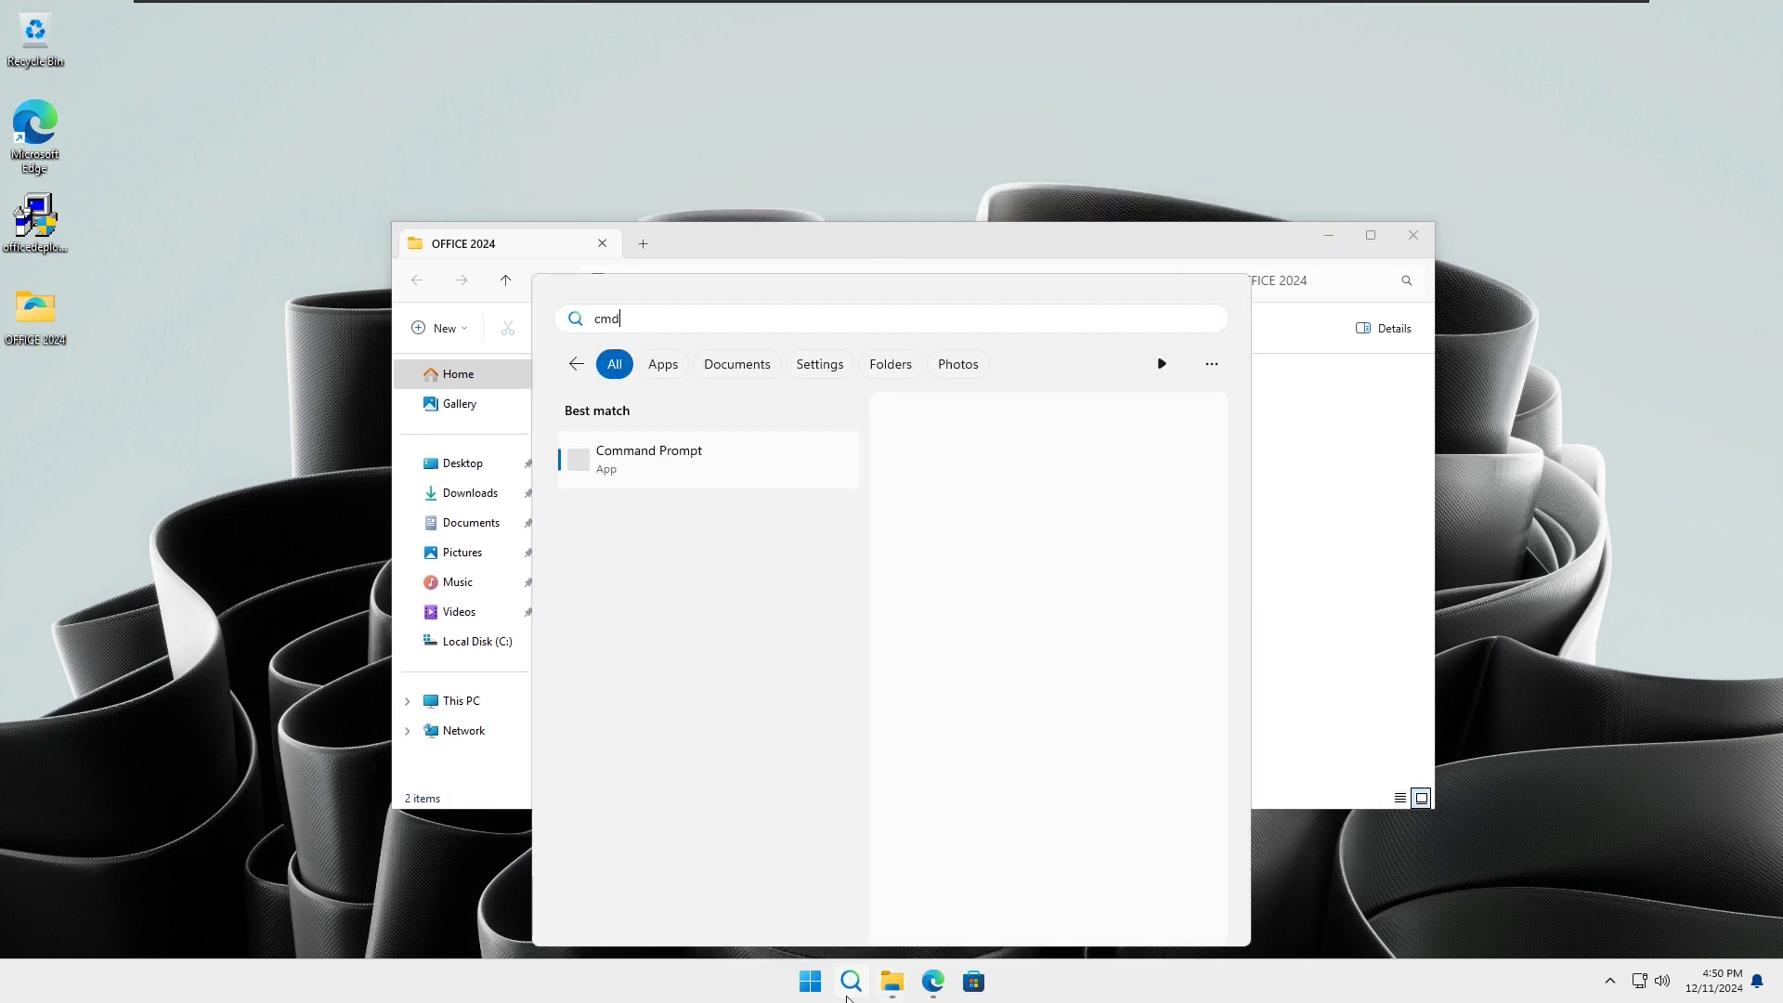
Step: In an administrator Command Prompt, cd into the copied OFFICE 2024 folder path
click(972, 622)
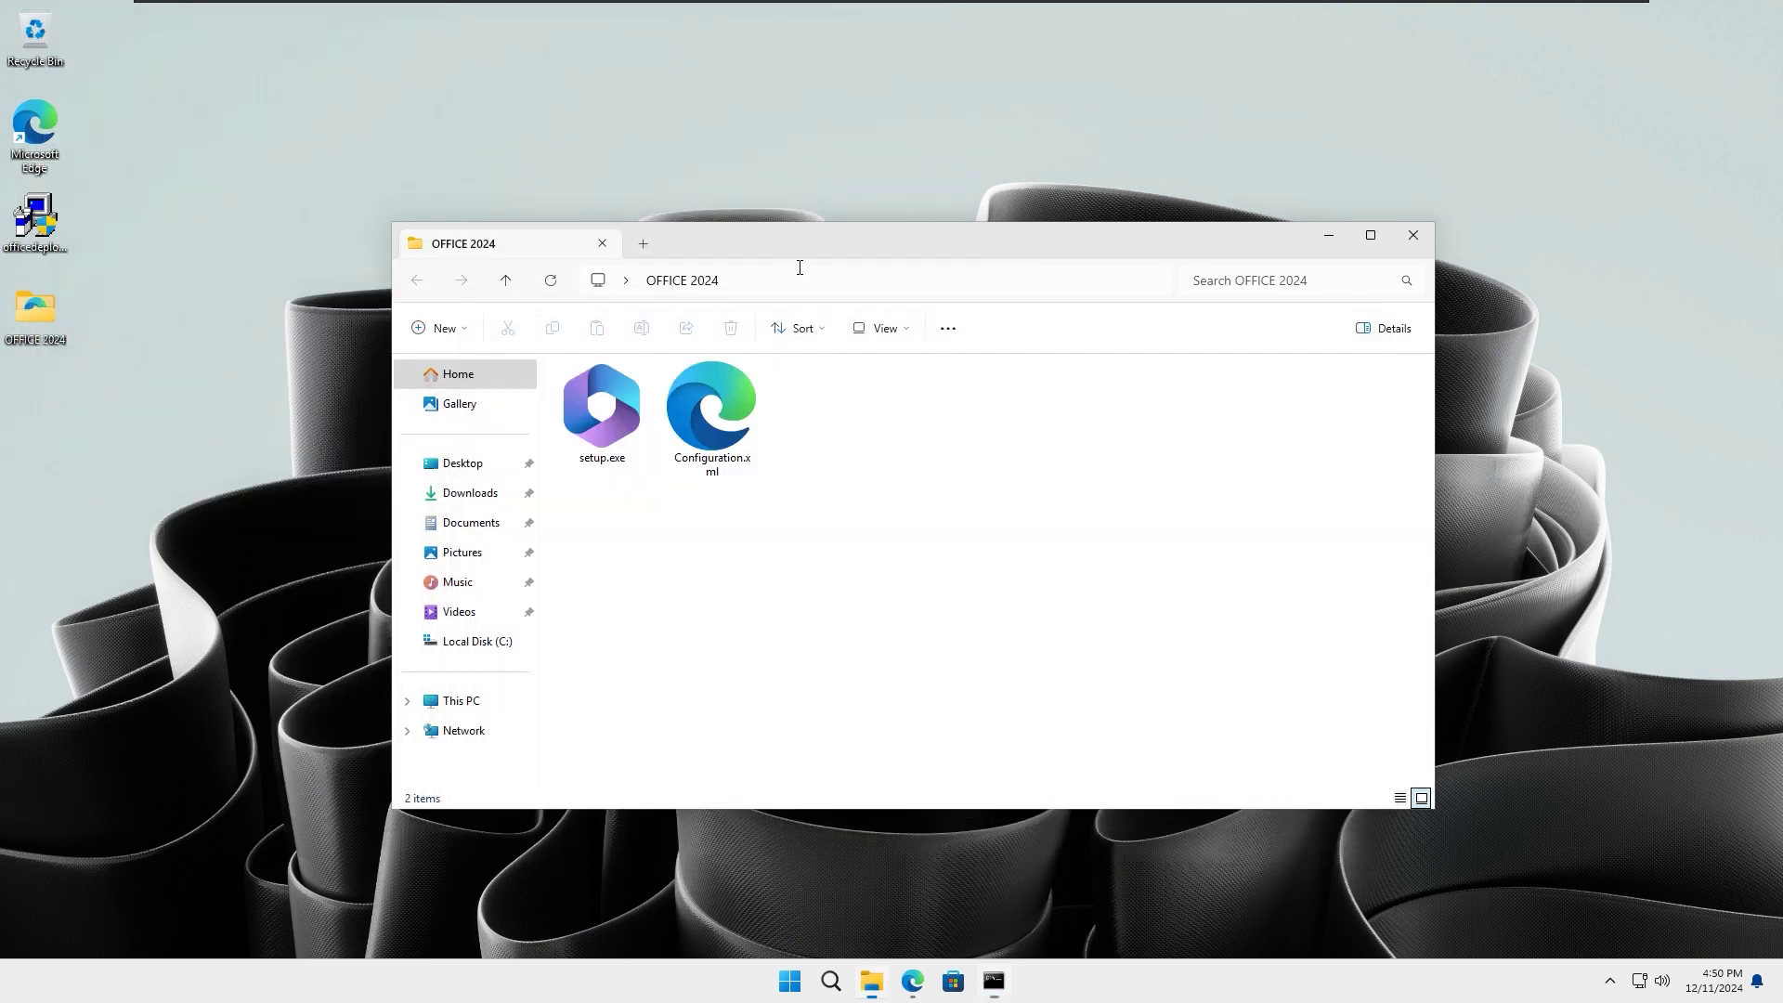
click(794, 278)
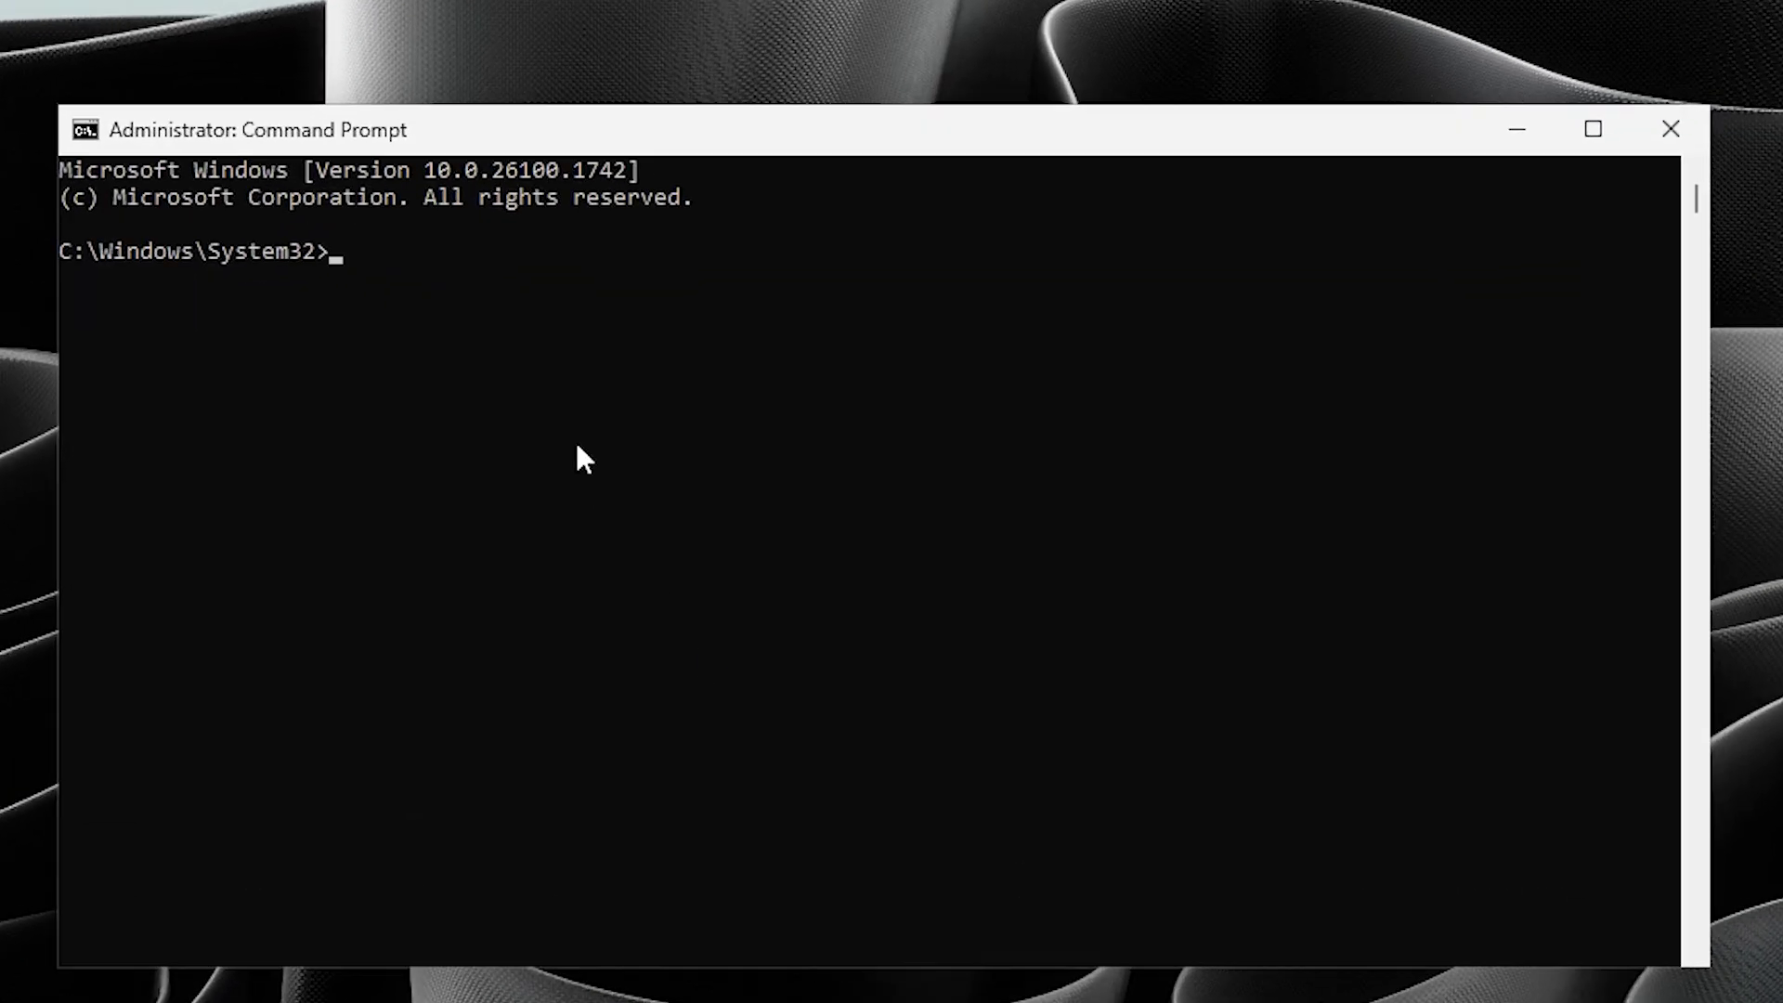
text(cd)
text(C:\Users\Ranphils\Desktop\OFFICE 2024)
key(Return)
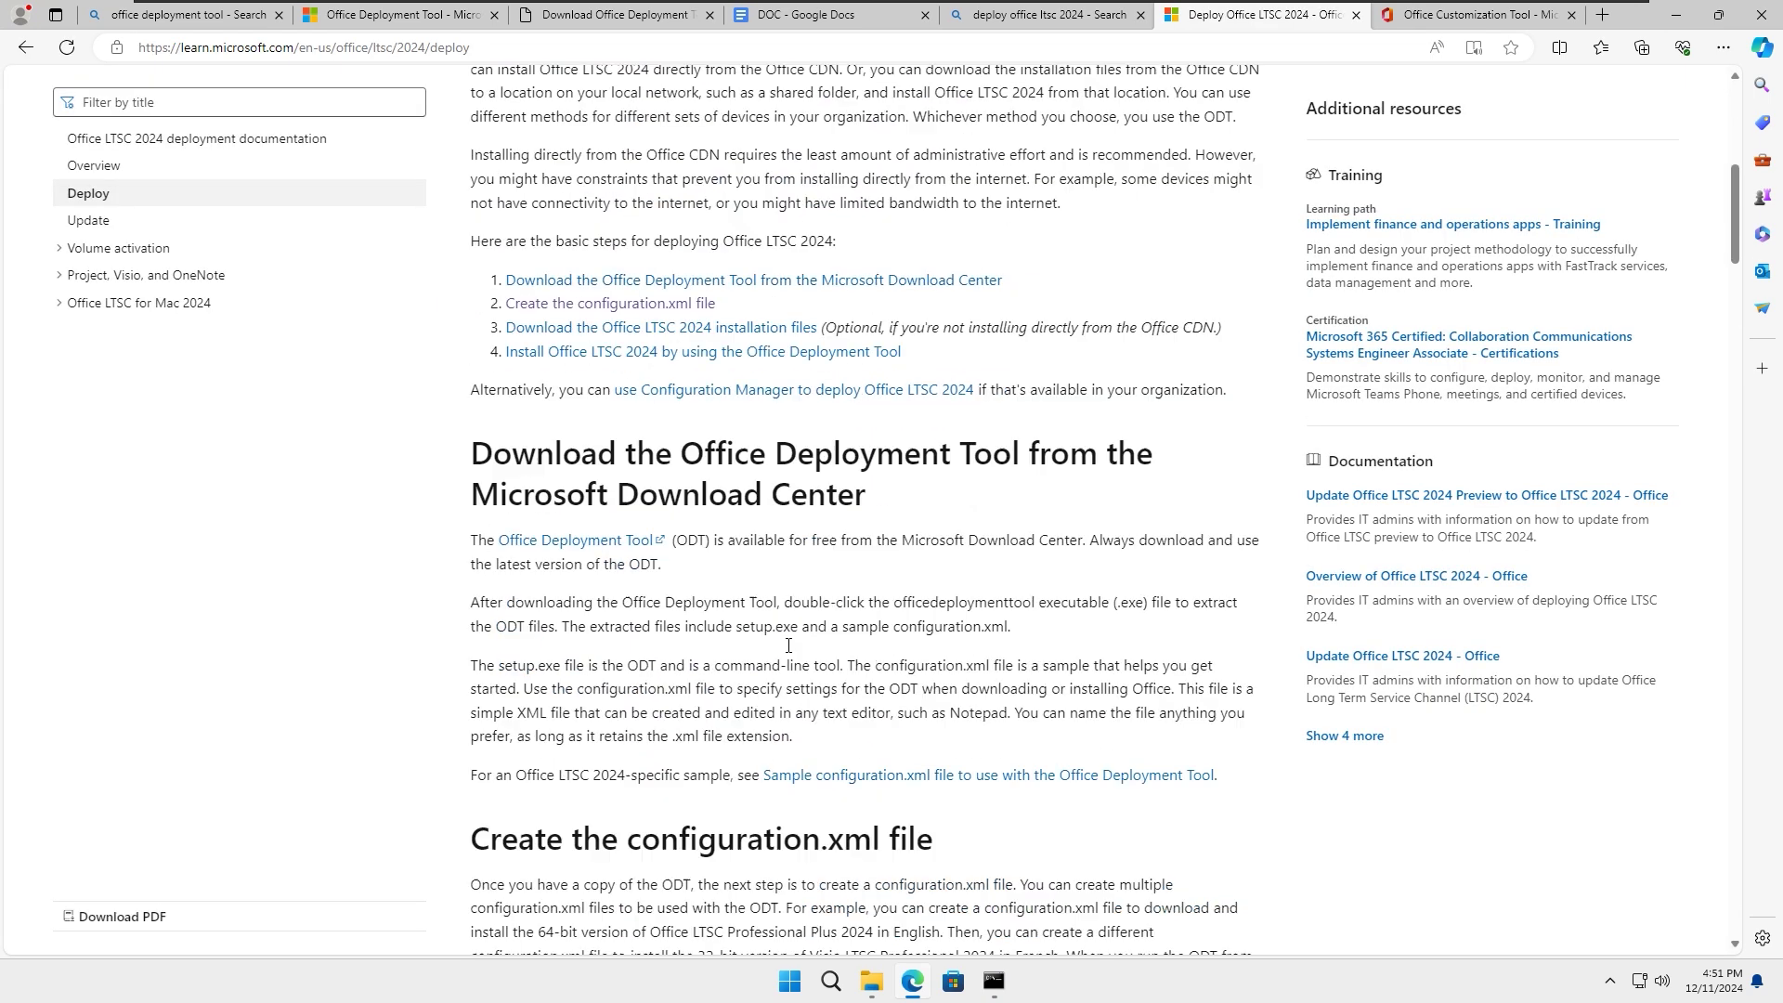
scroll(791, 650, down, 8)
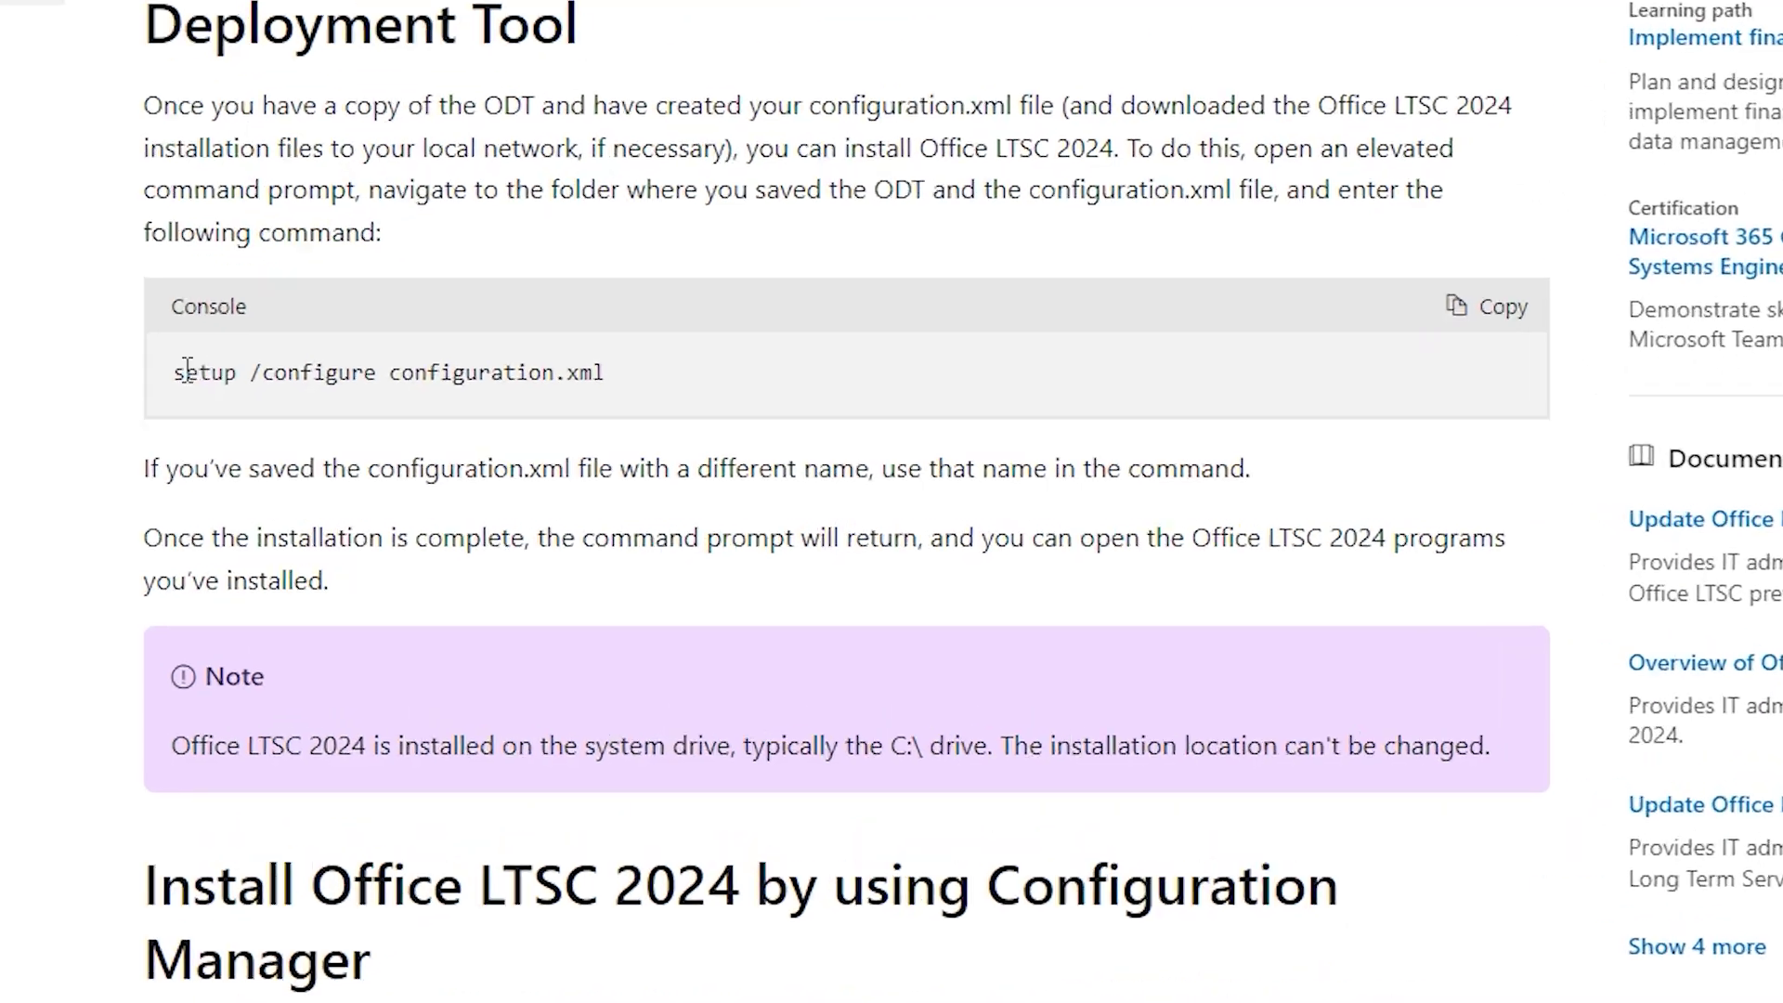
Step: Copy the 'setup /configure configuration.xml' command from Microsoft Learn and minimize Edge
drag(175, 372, 649, 386)
key(ctrl+c)
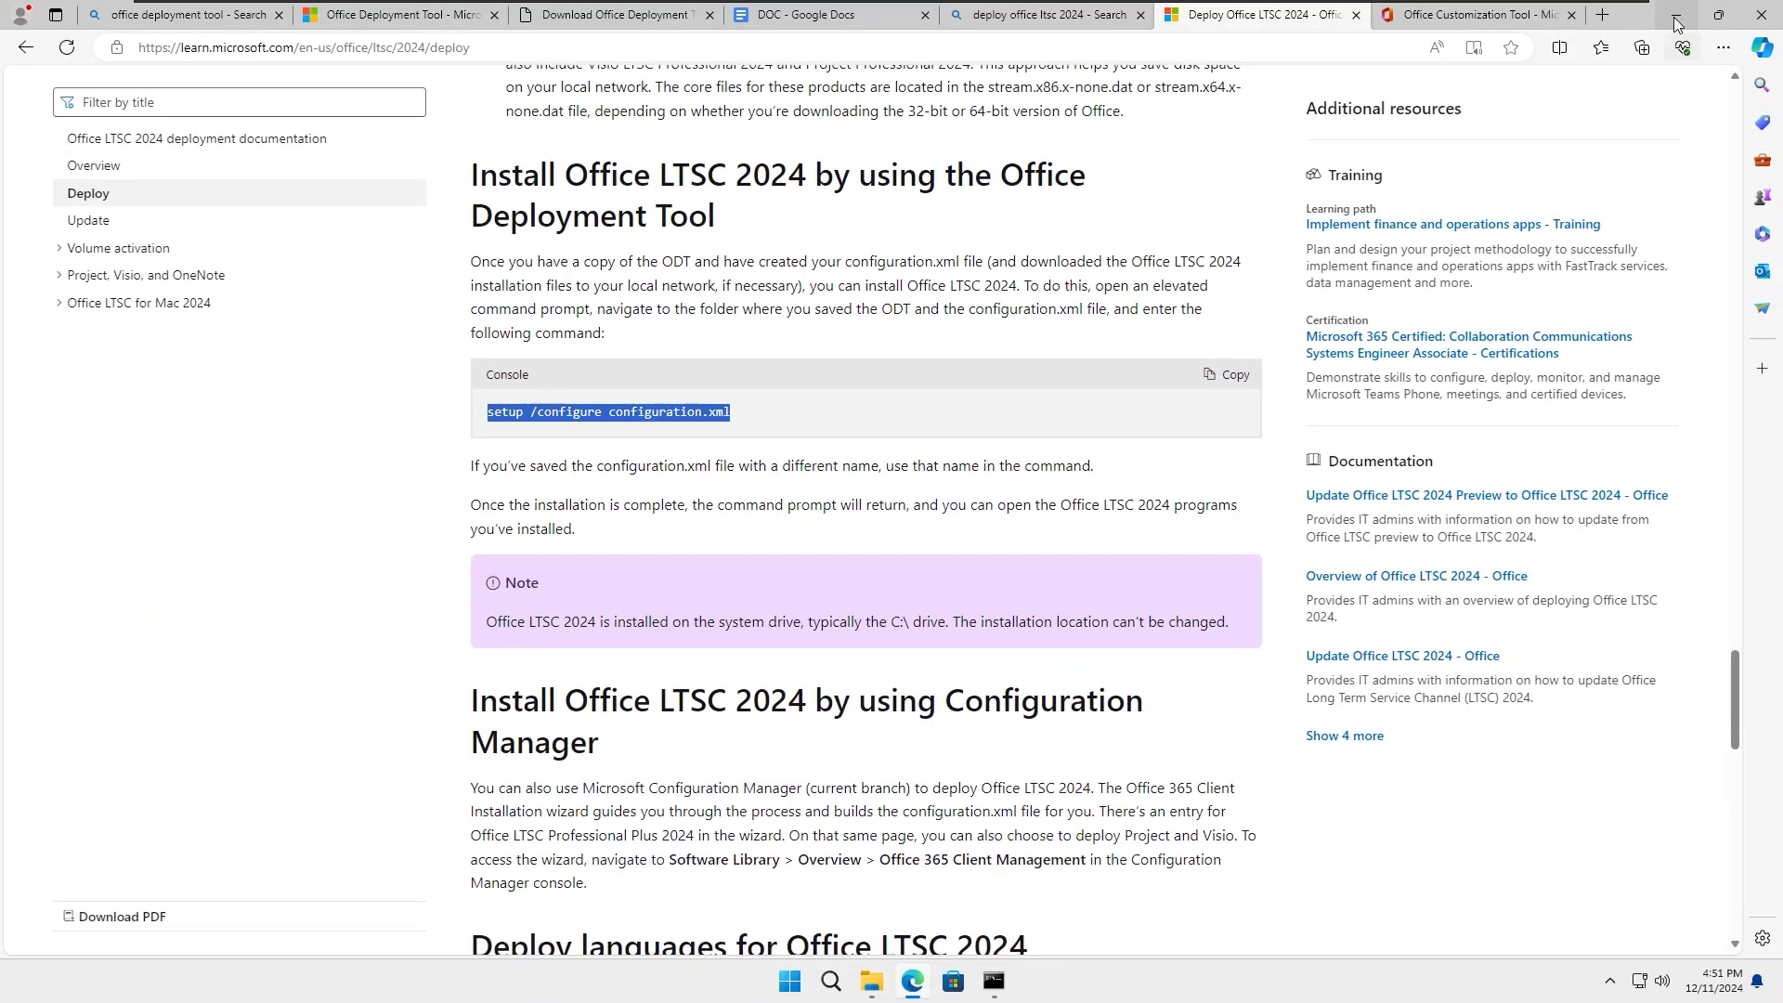
click(1677, 14)
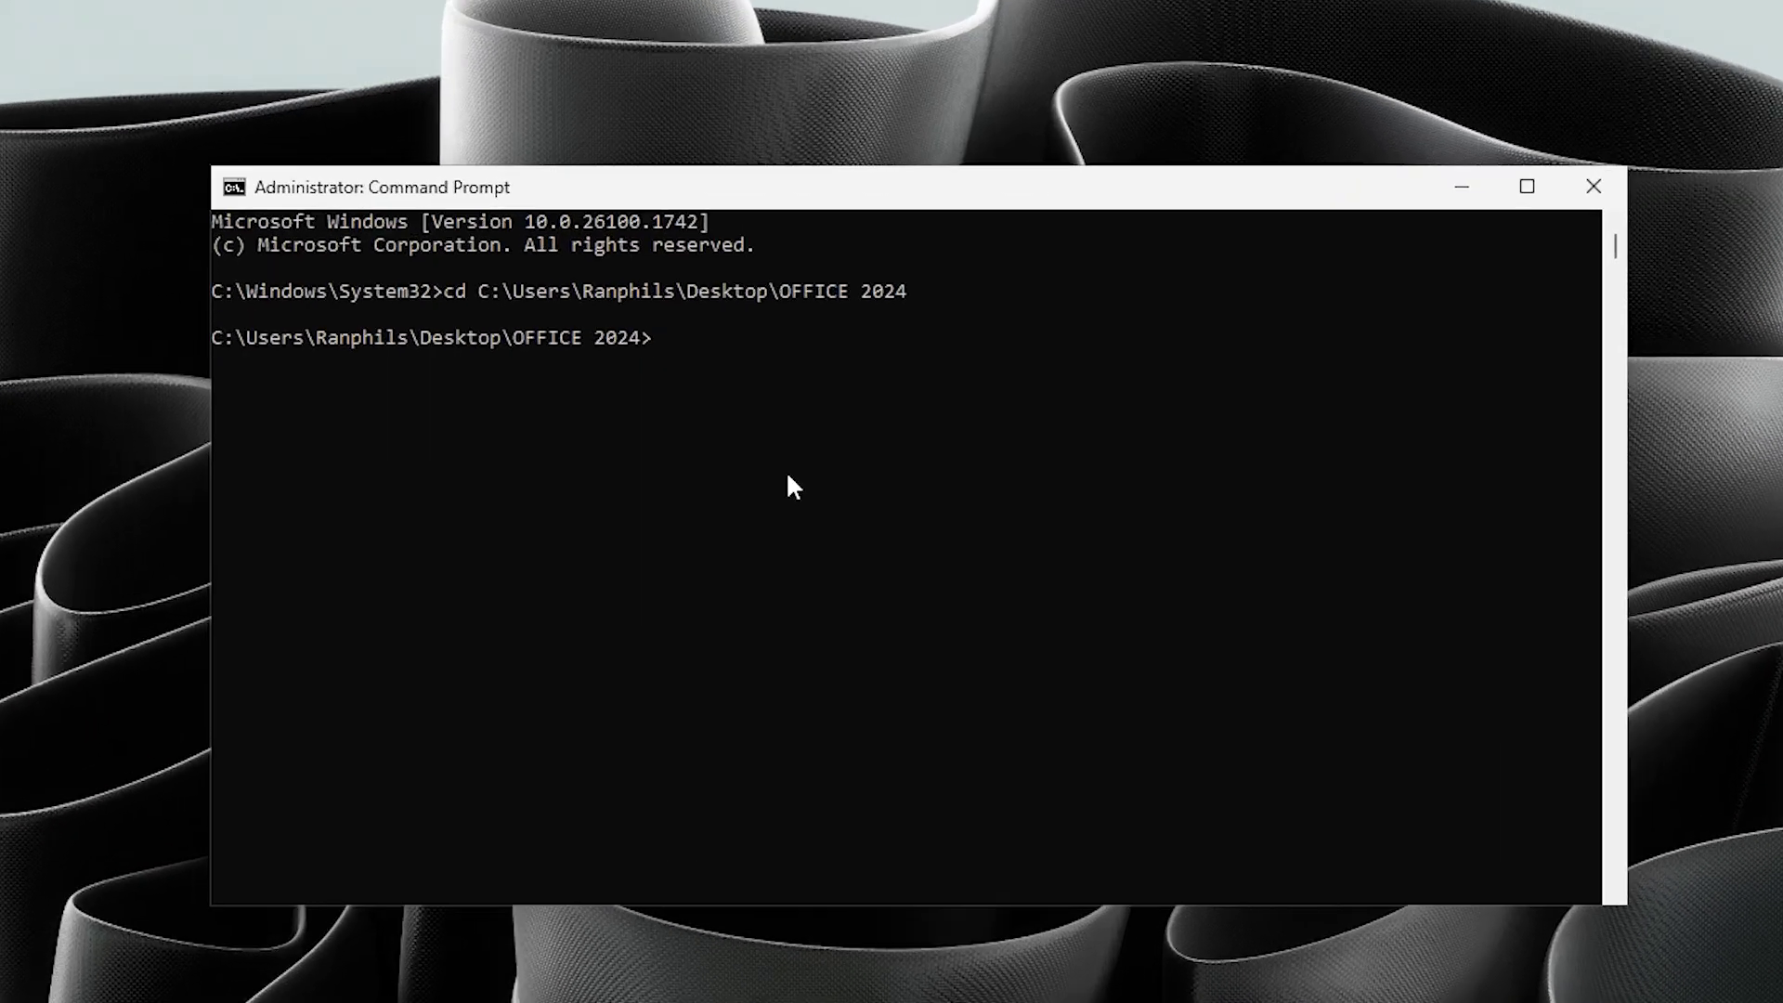
Step: Run 'setup /configure configuration.xml' to install Office, then close the completion message and Command Prompt
key(ctrl+v)
key(Return)
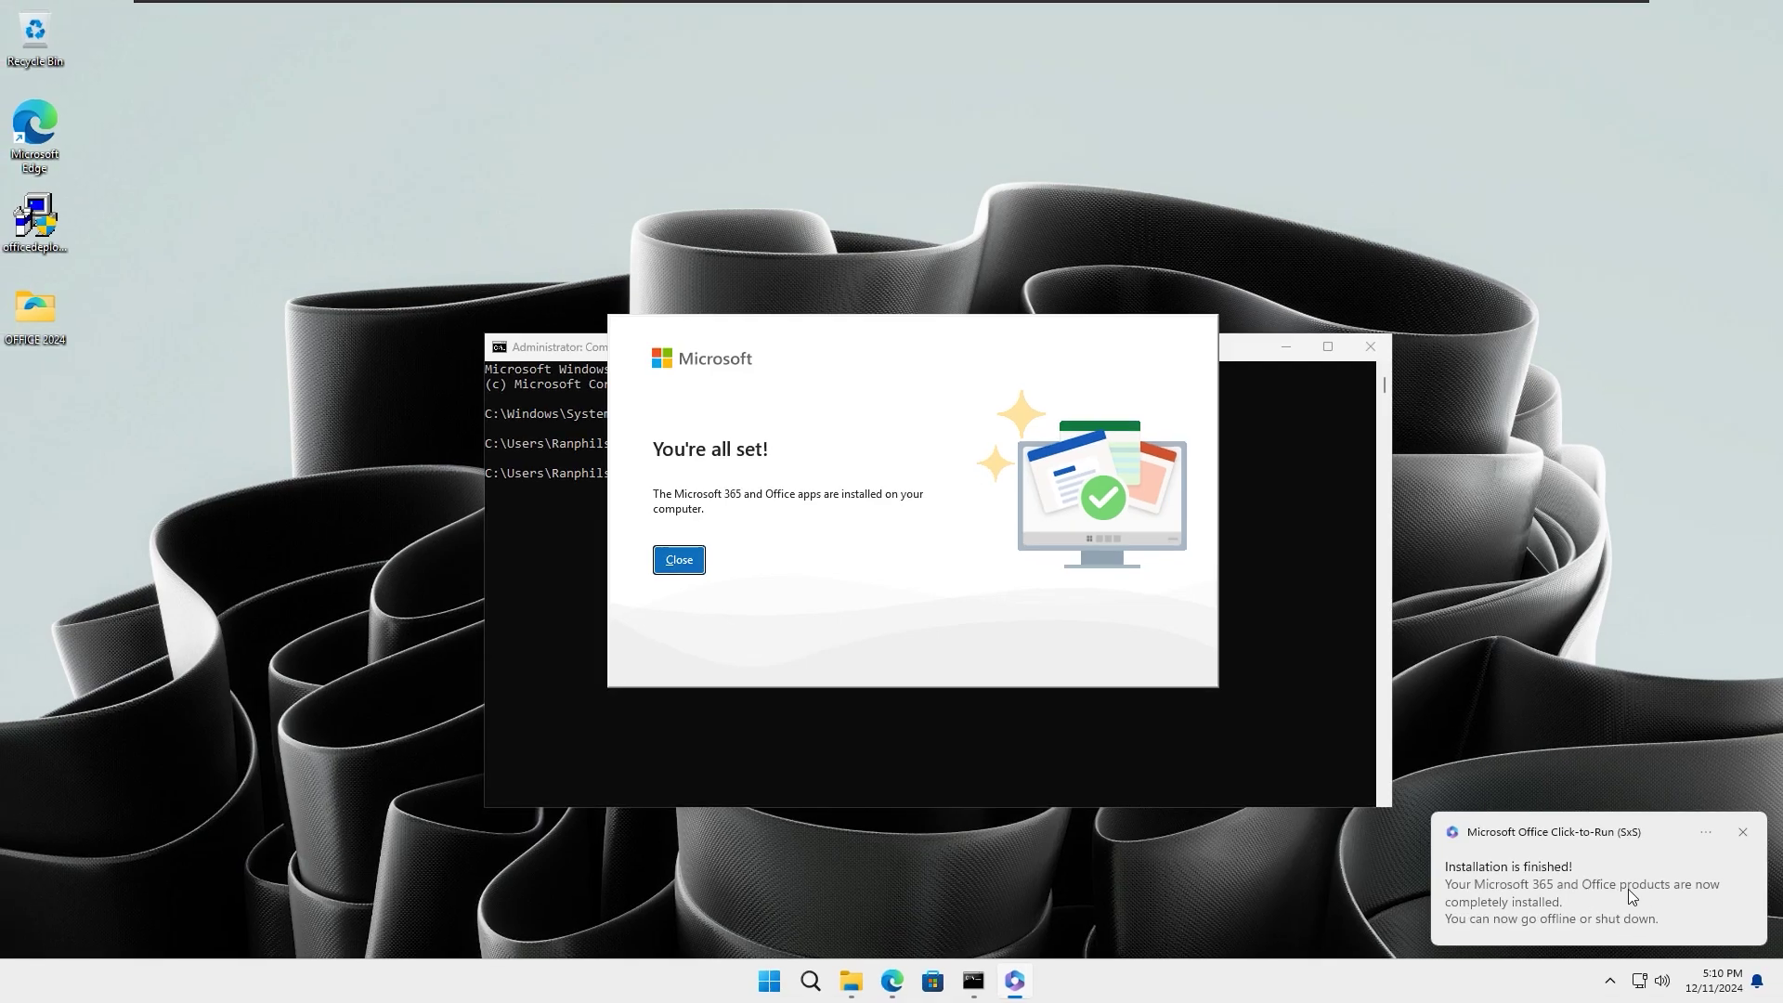
click(679, 560)
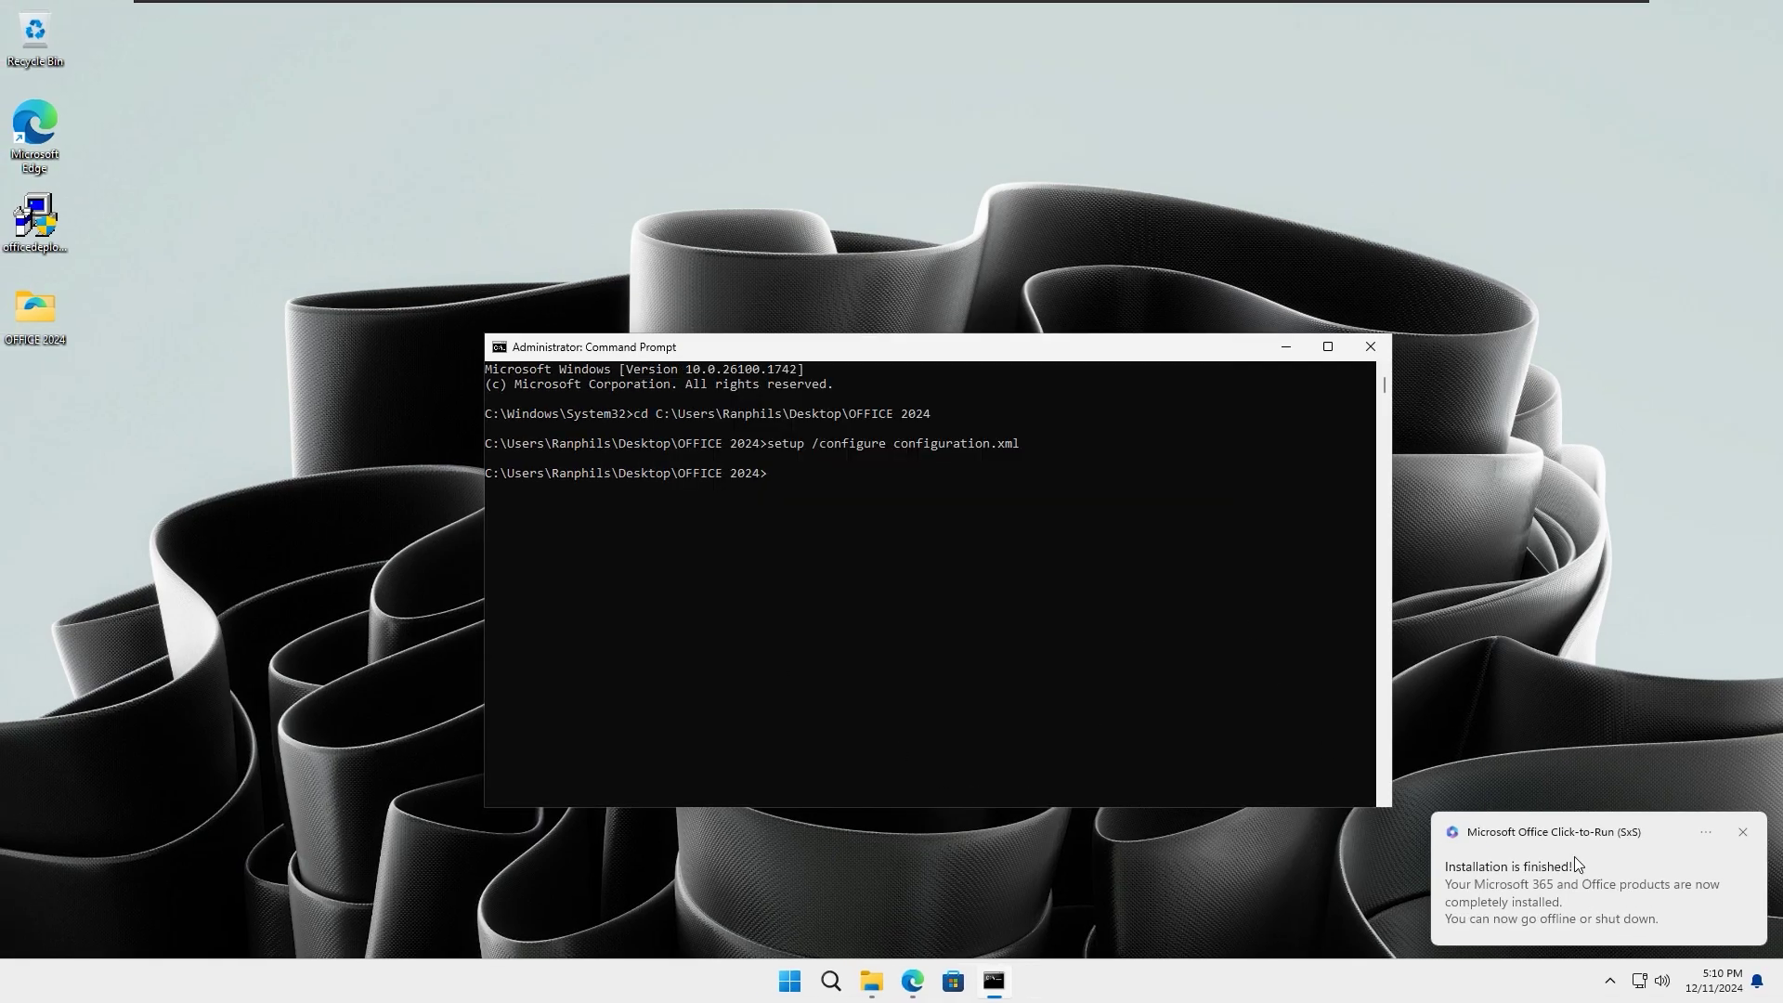
click(1743, 832)
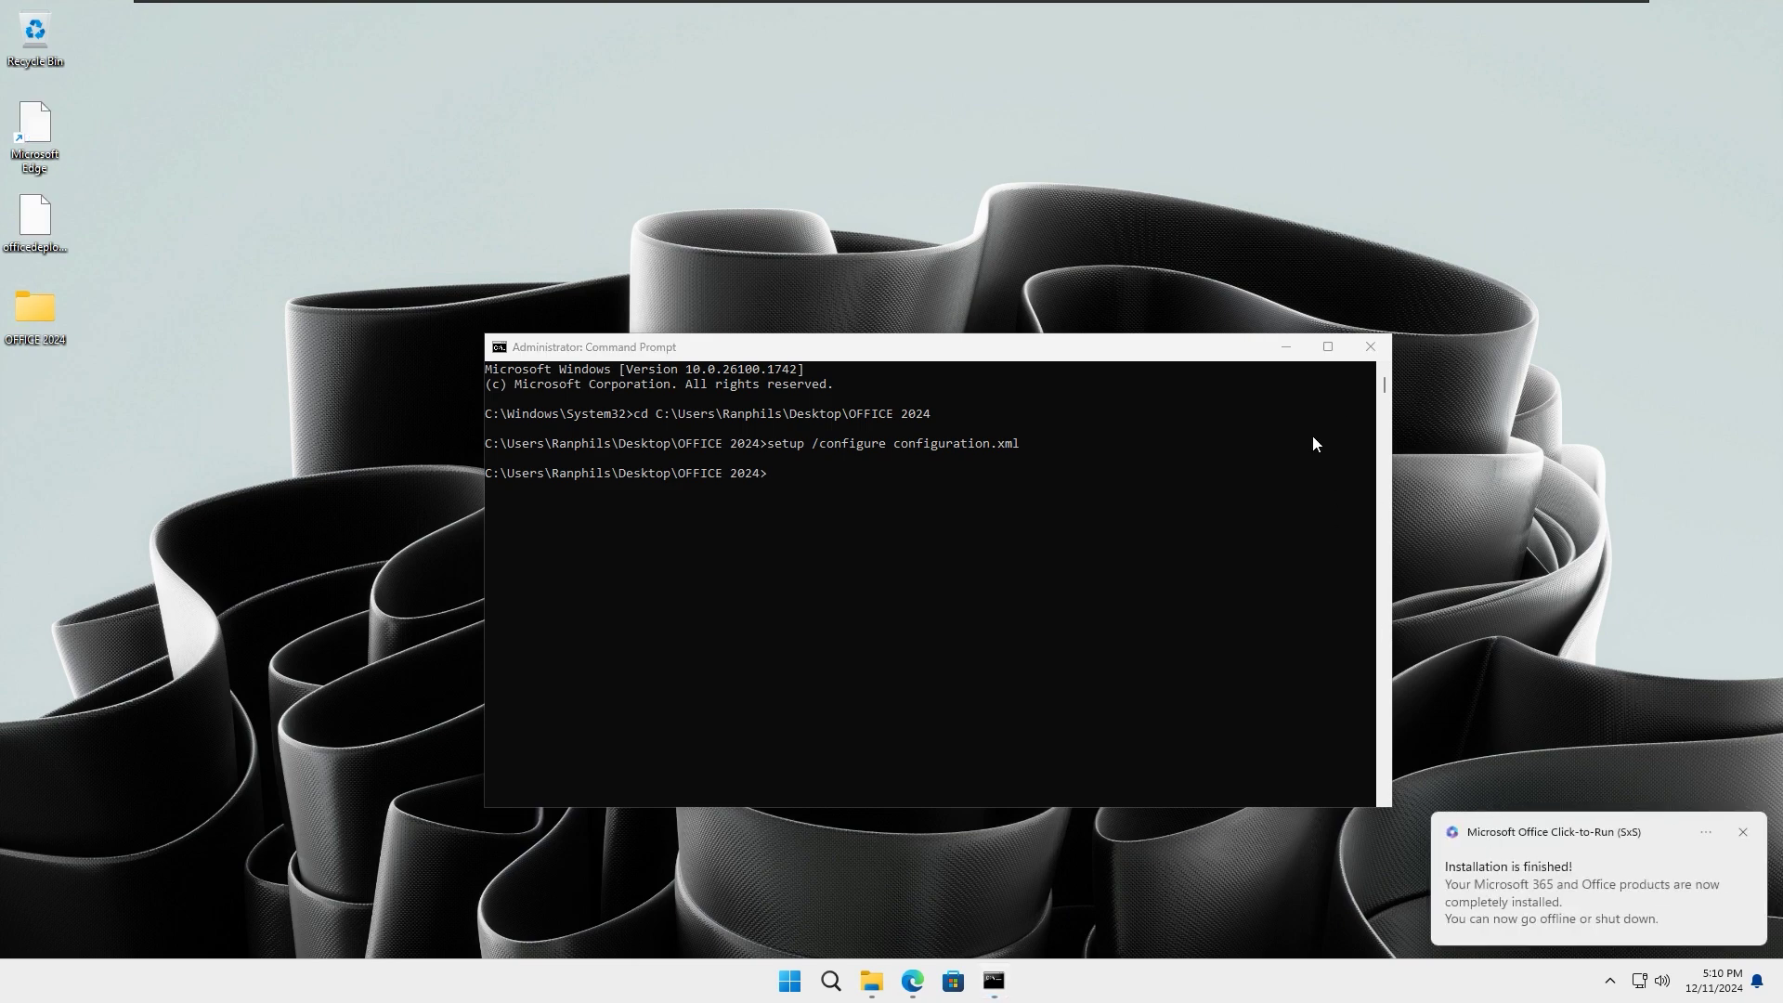
click(1370, 348)
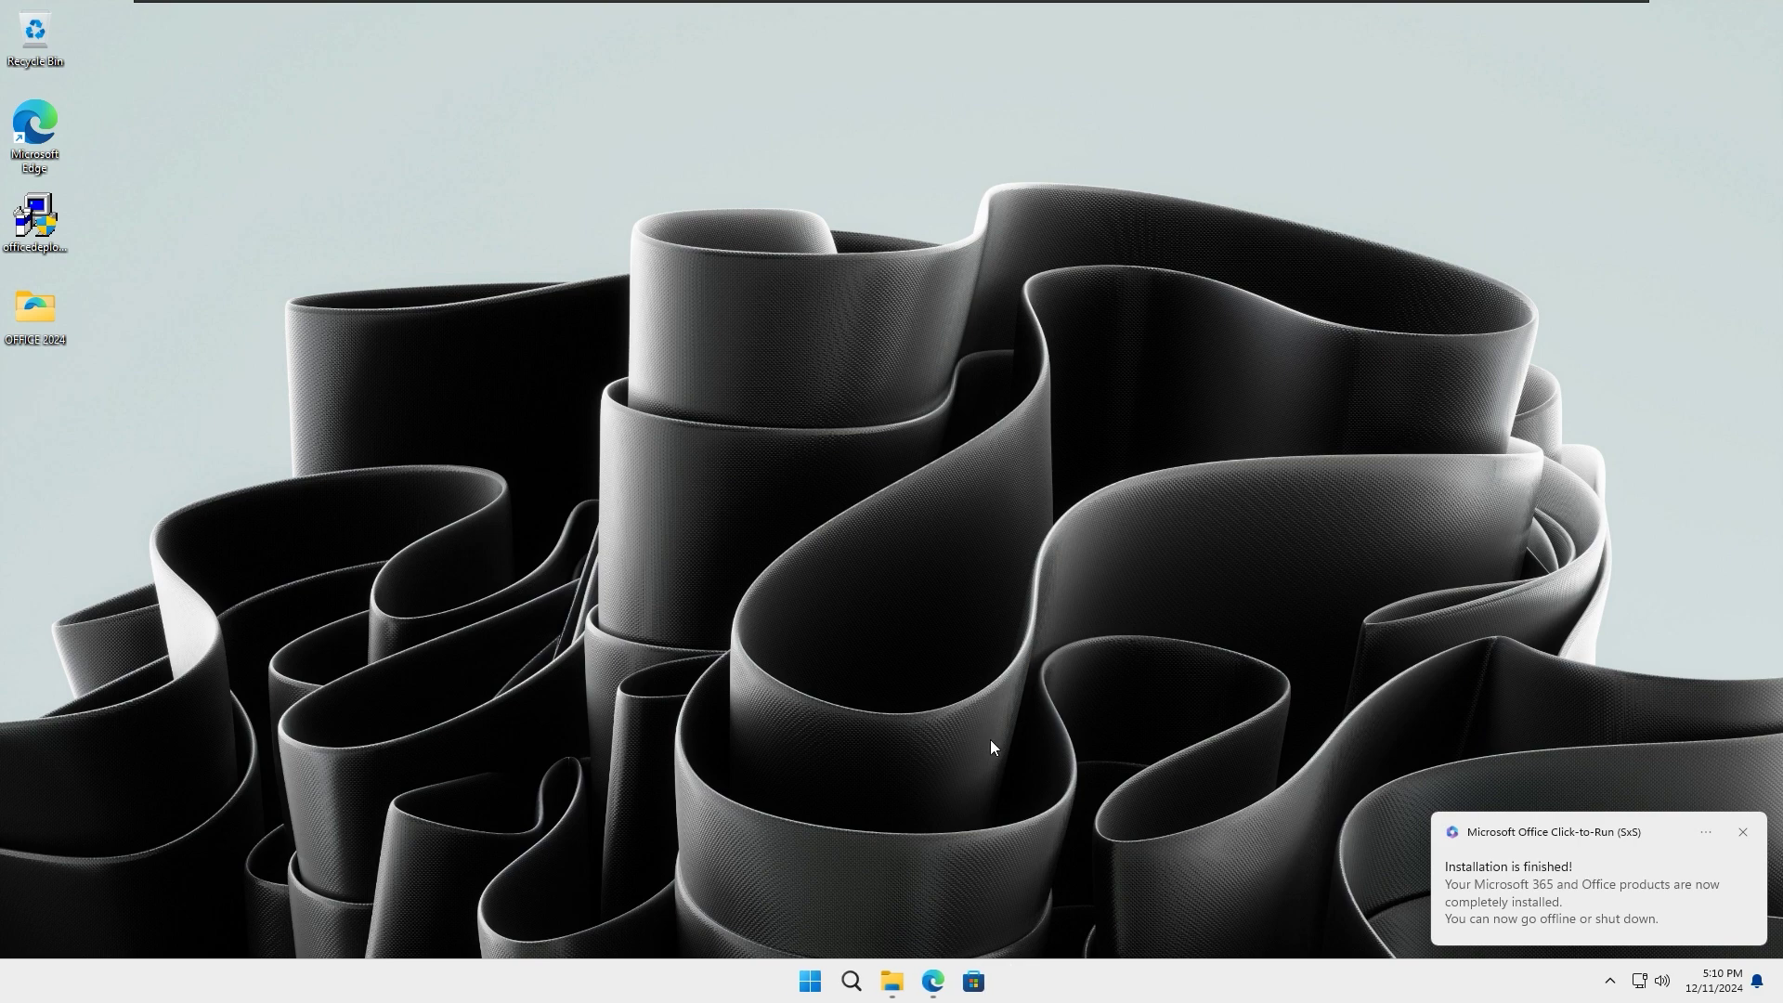
Step: Search 'office' to launch Word, accept the license agreement and dismiss the privacy notice
click(850, 982)
text(offc)
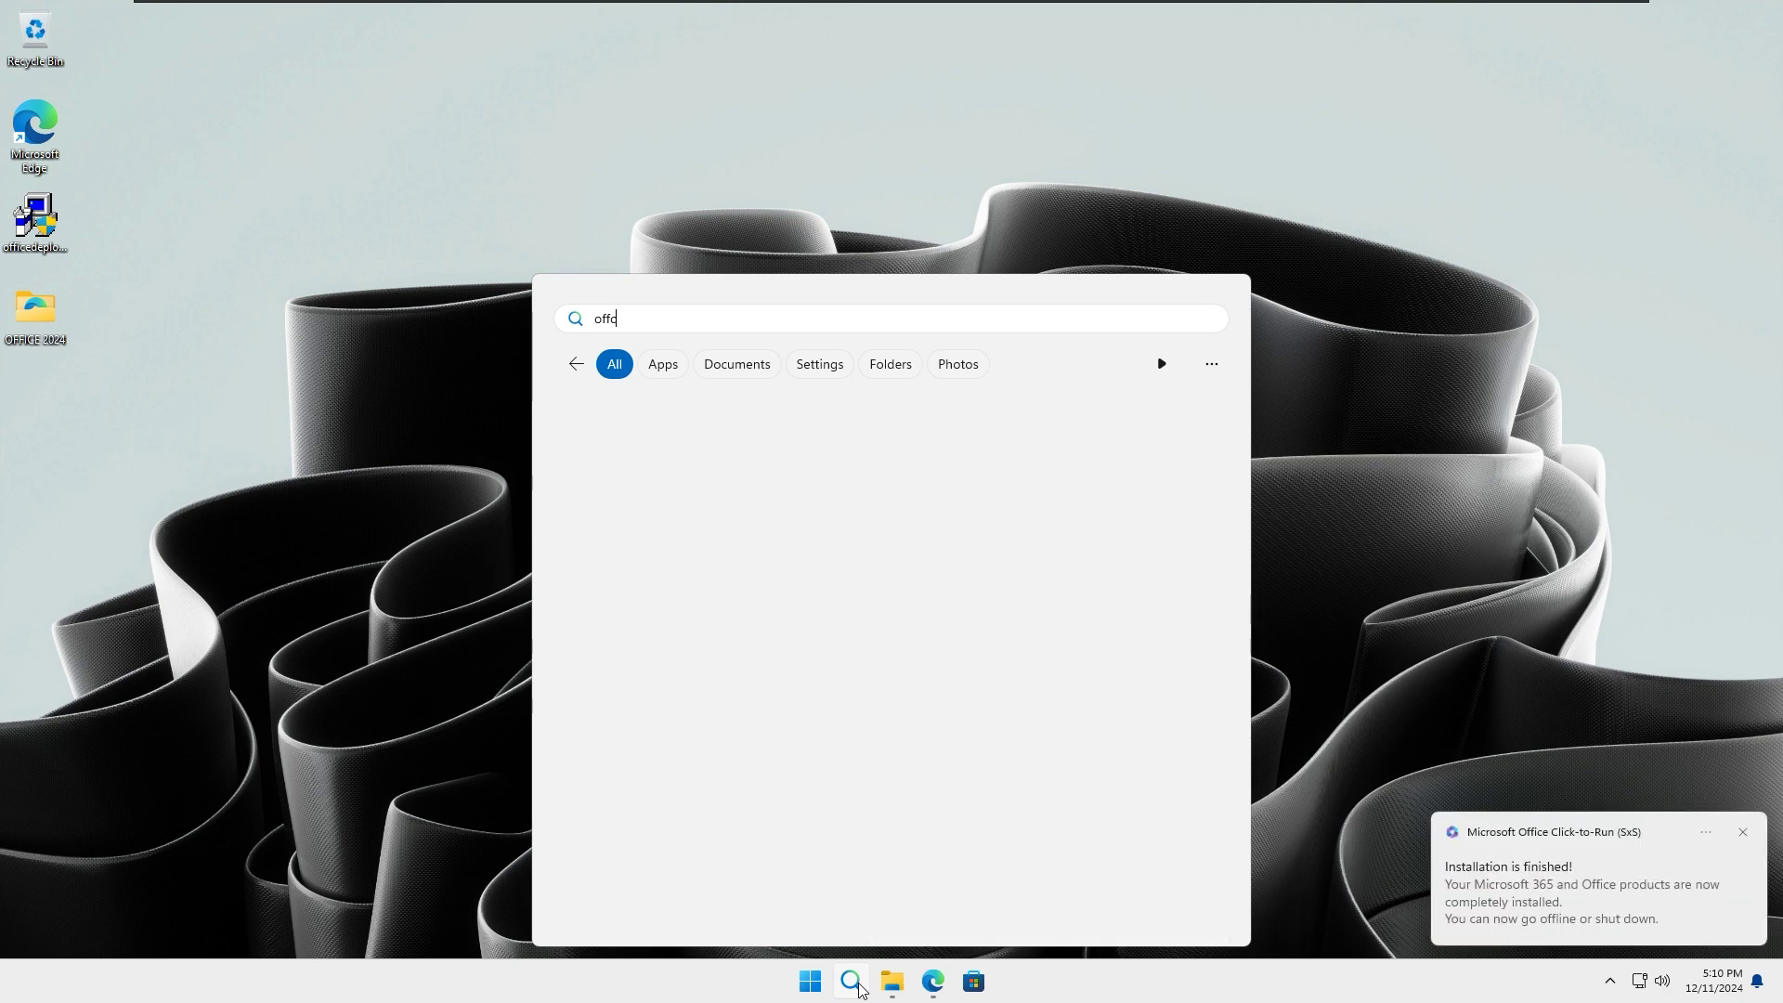
key(BackSpace)
text(i)
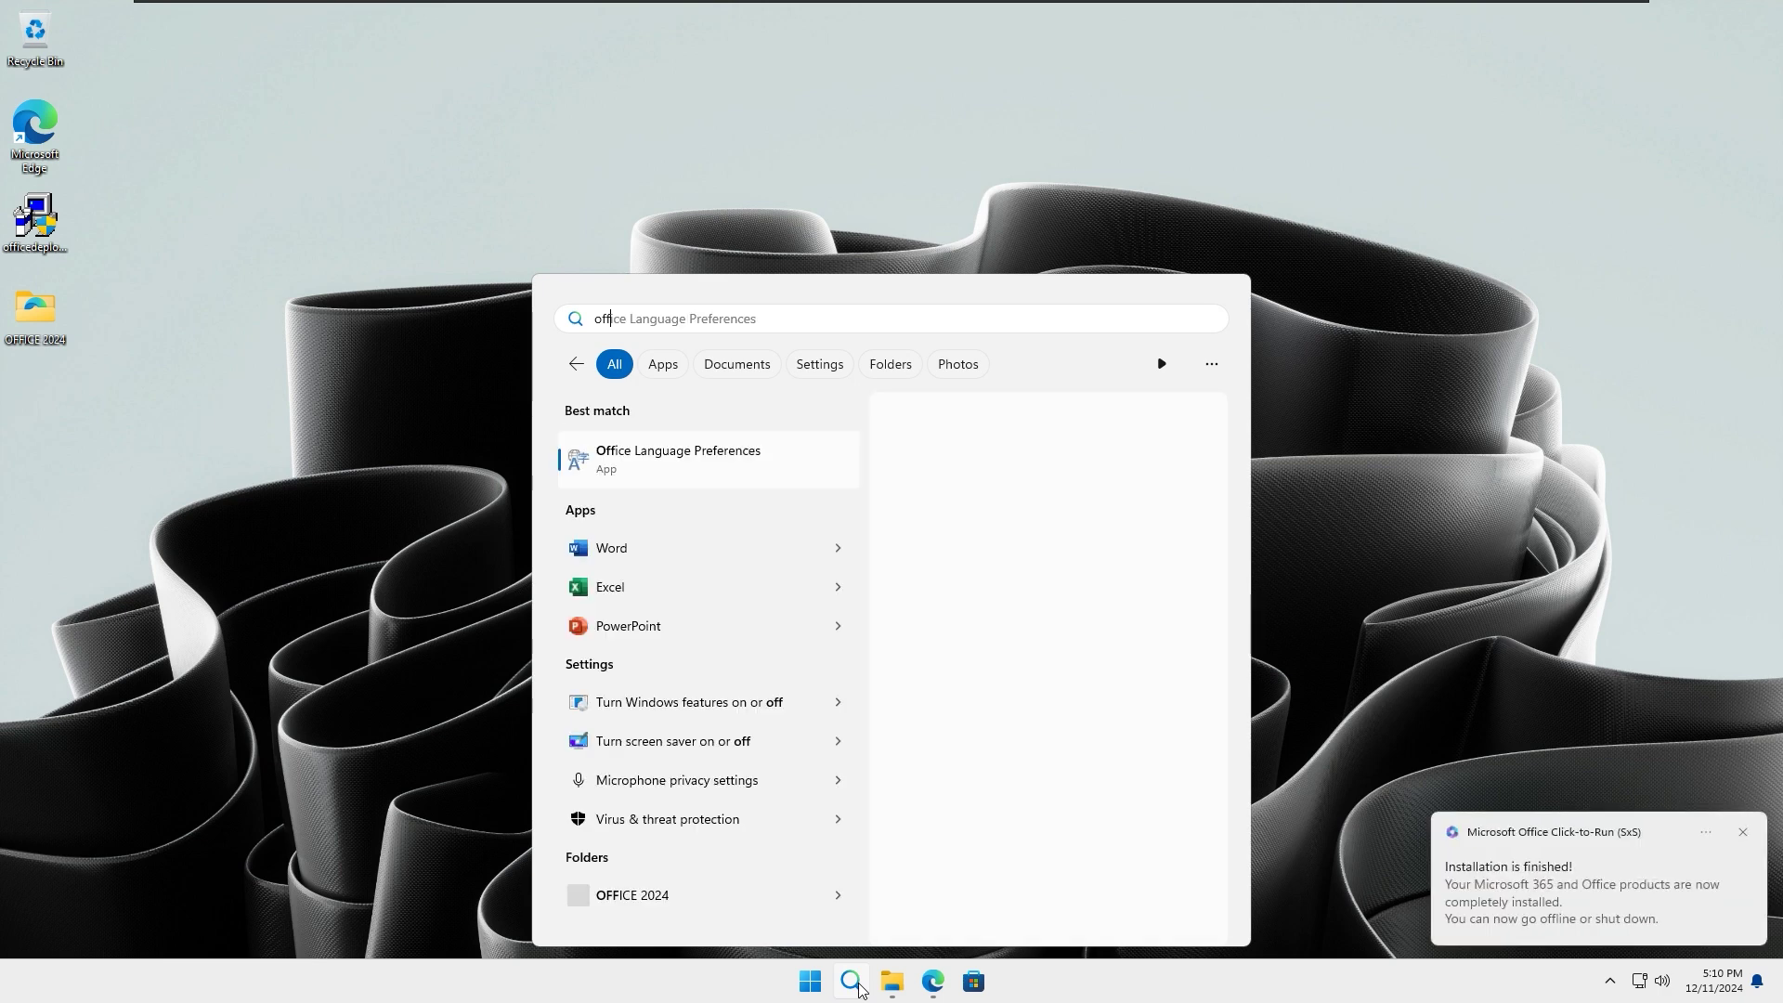
text(ce)
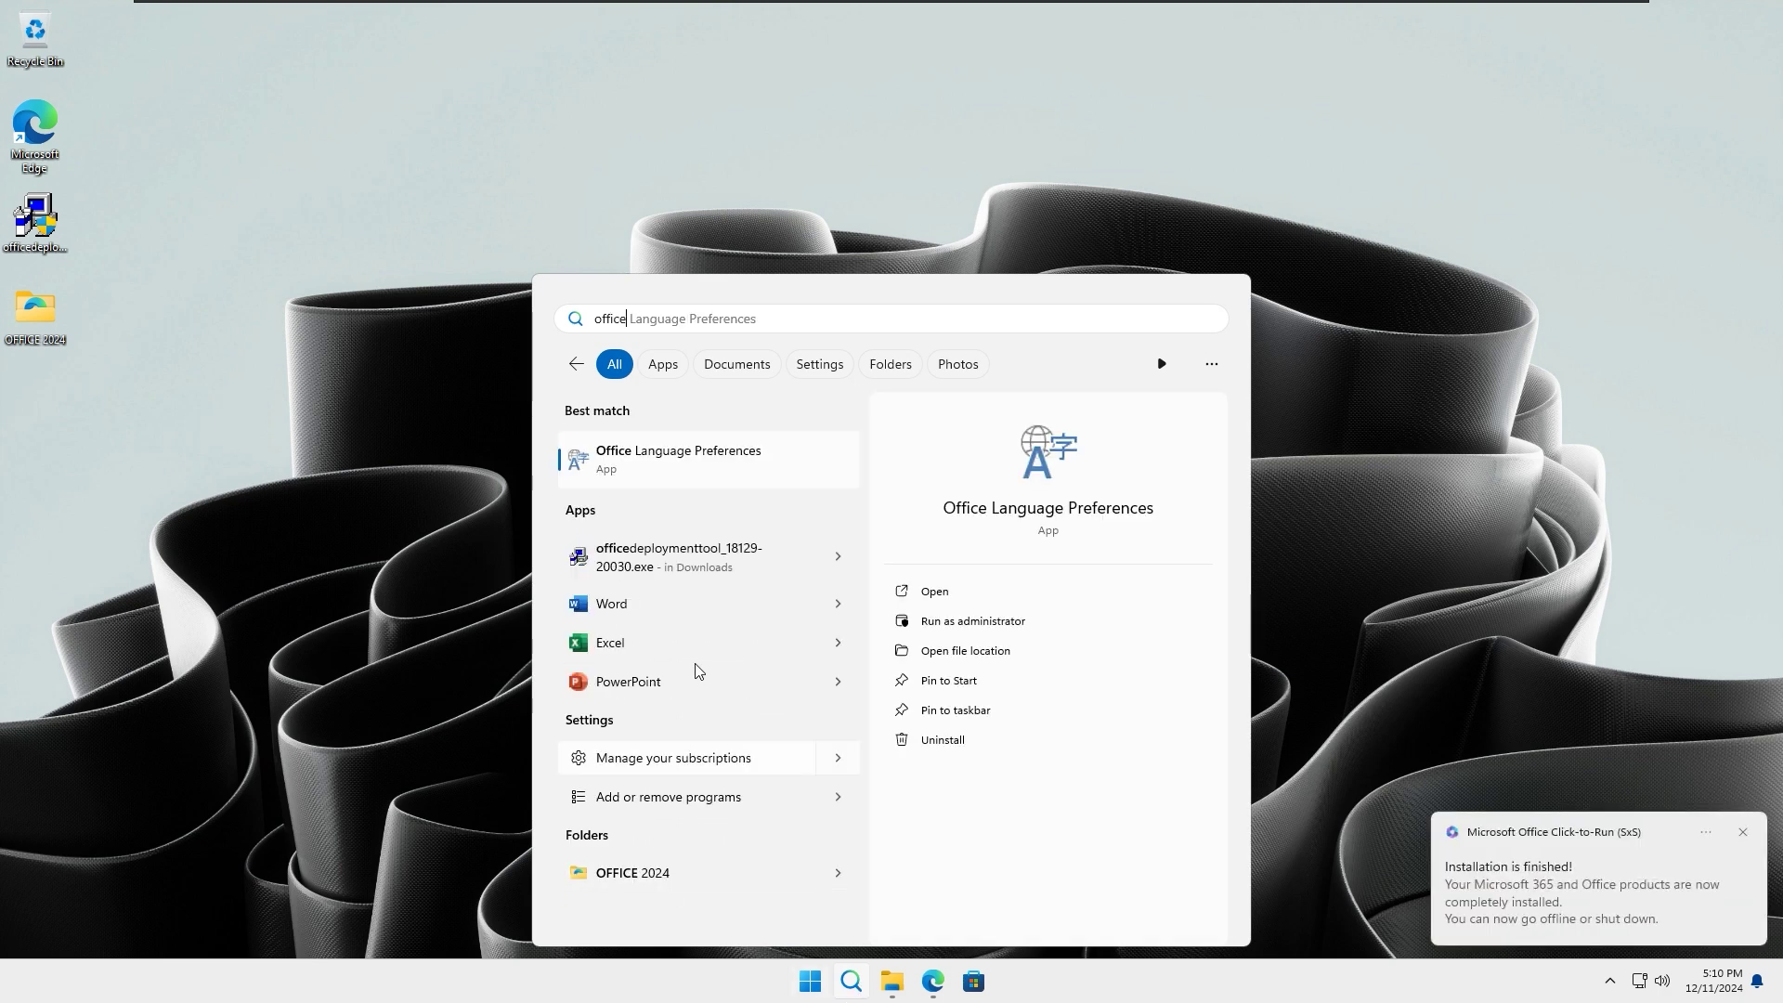
click(613, 605)
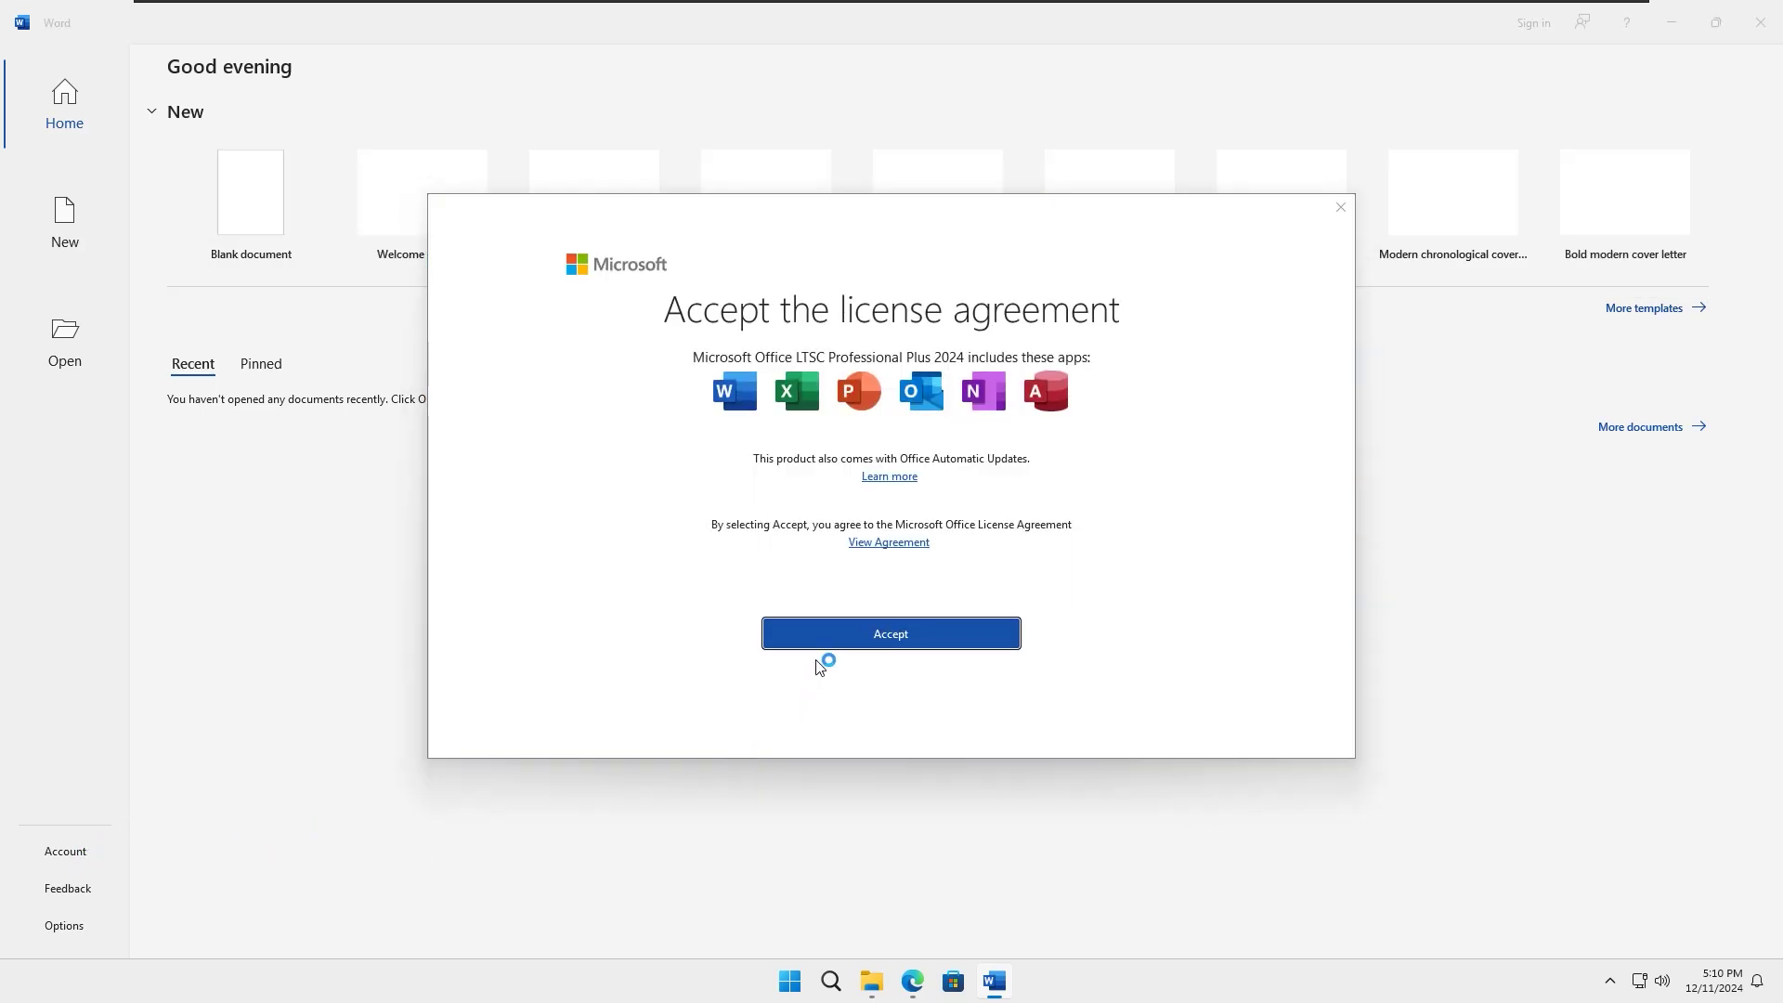
click(828, 639)
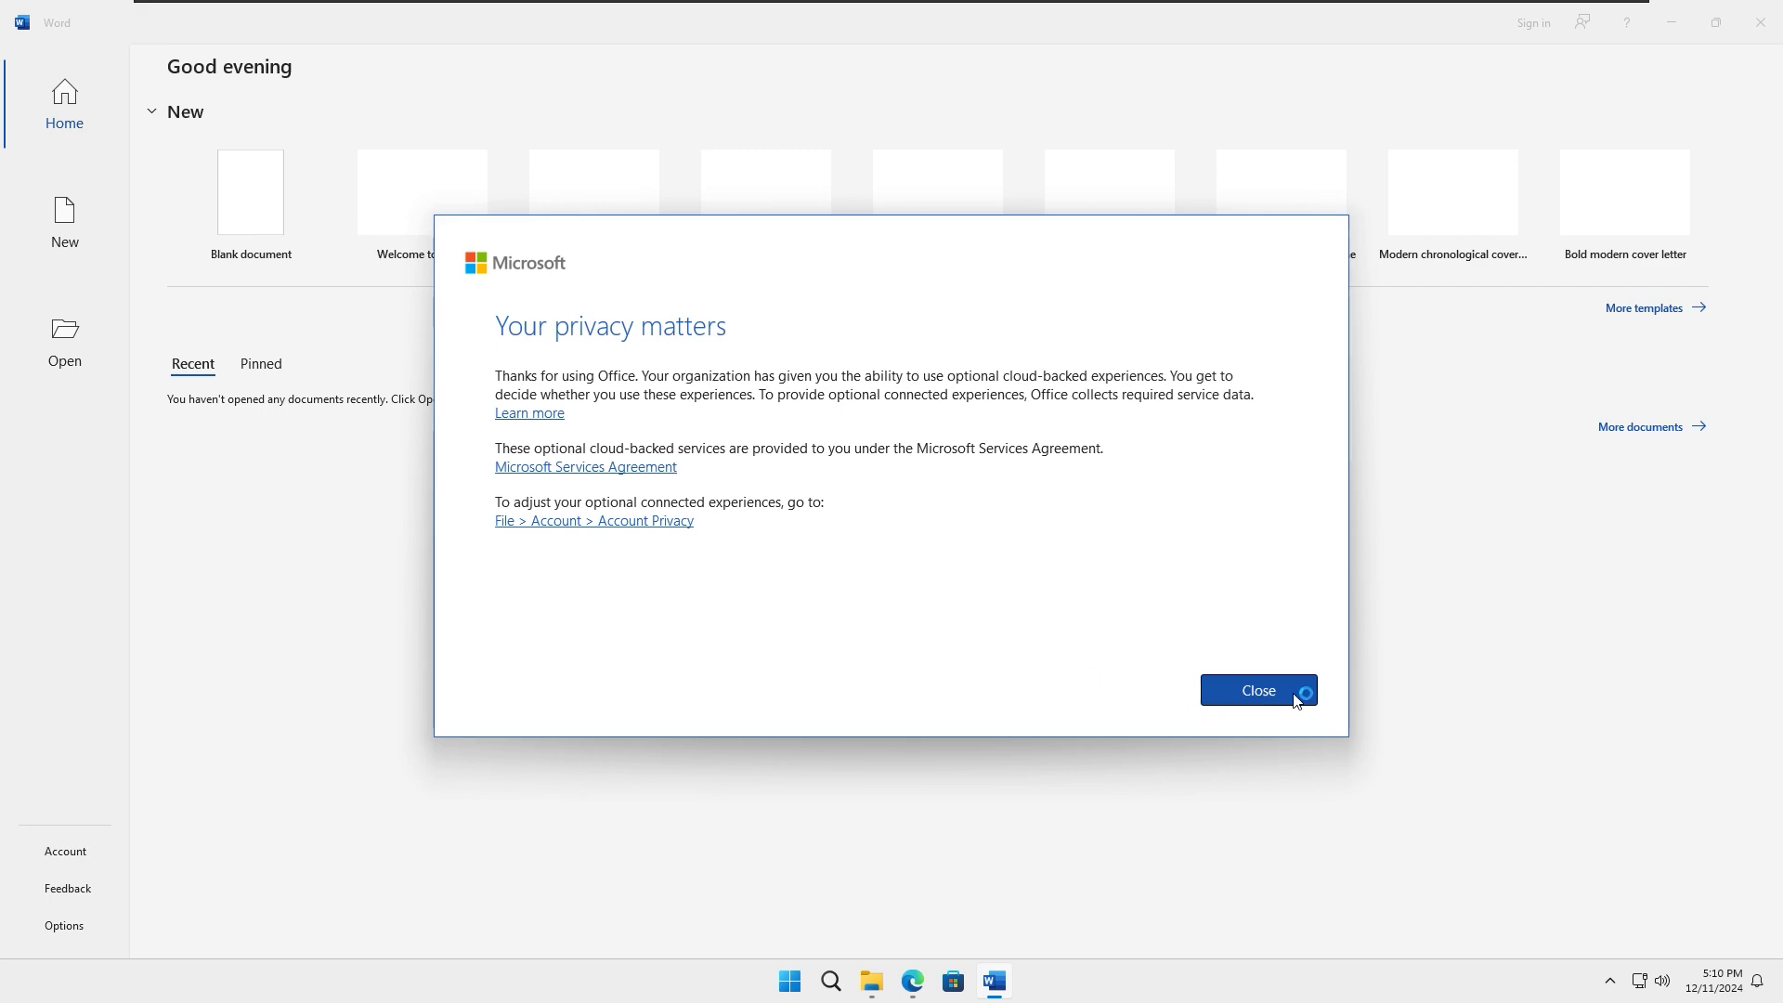
click(1259, 690)
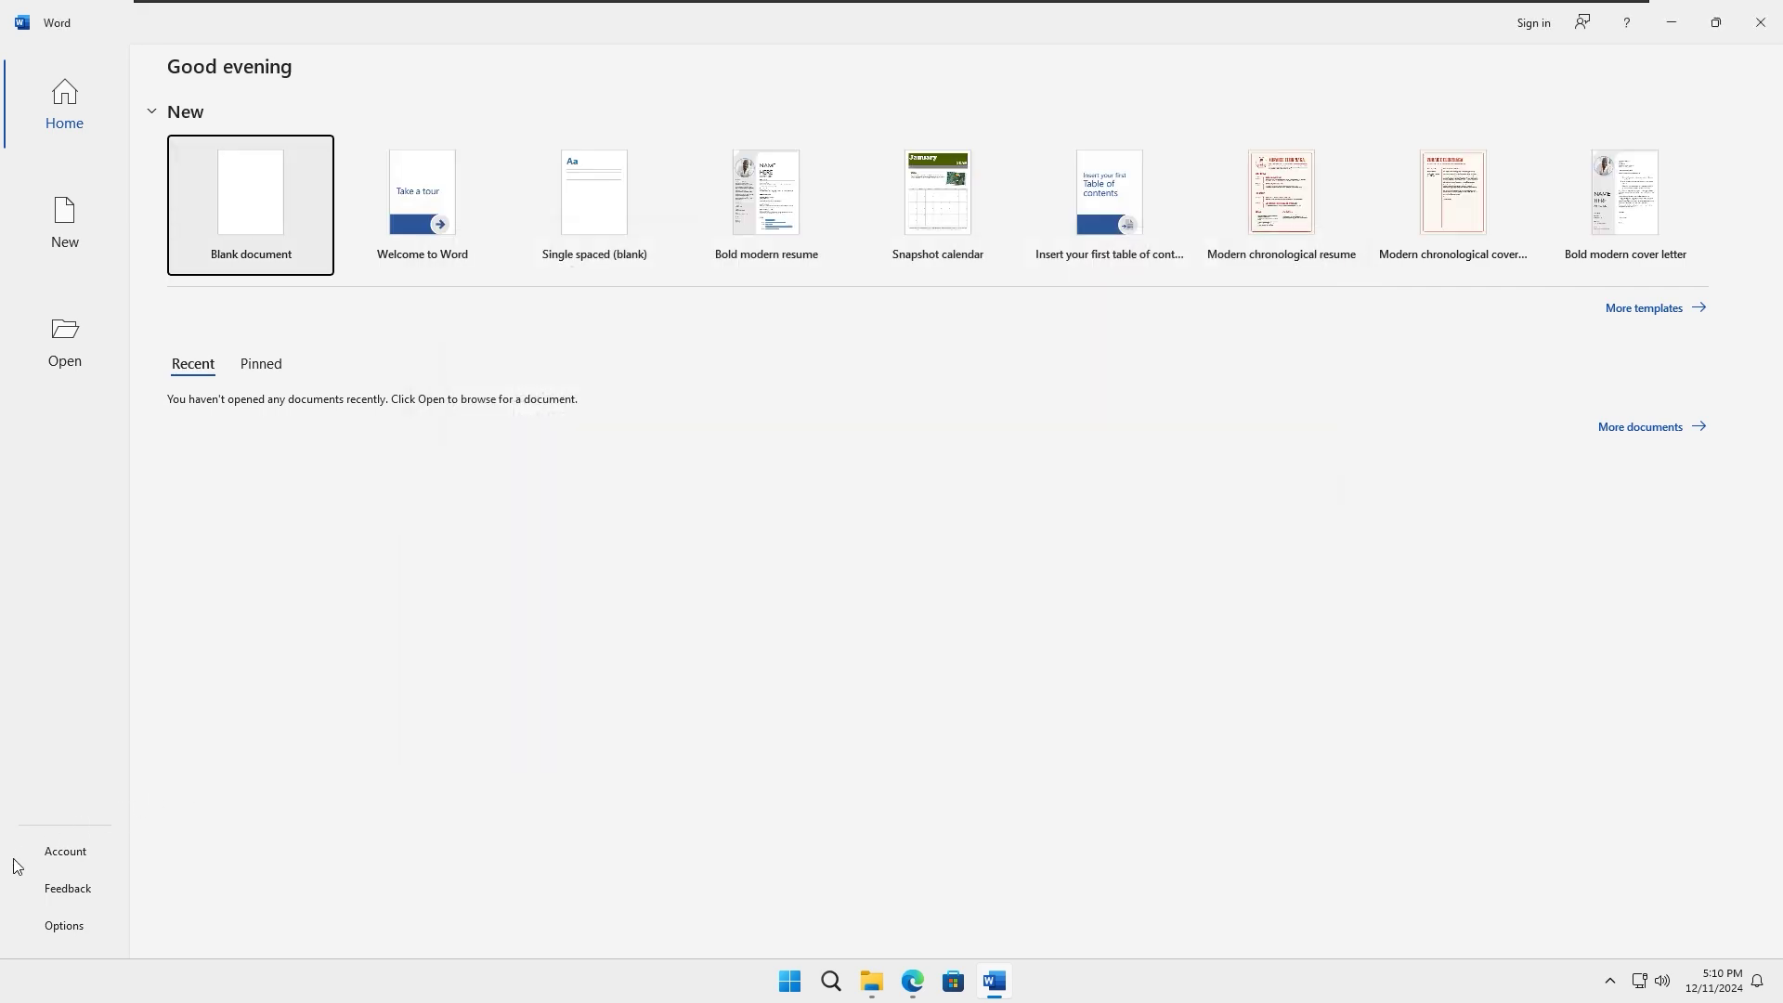
Step: Open Word's Account page, start PowerShell as administrator, centre it, and bring Edge back
click(80, 859)
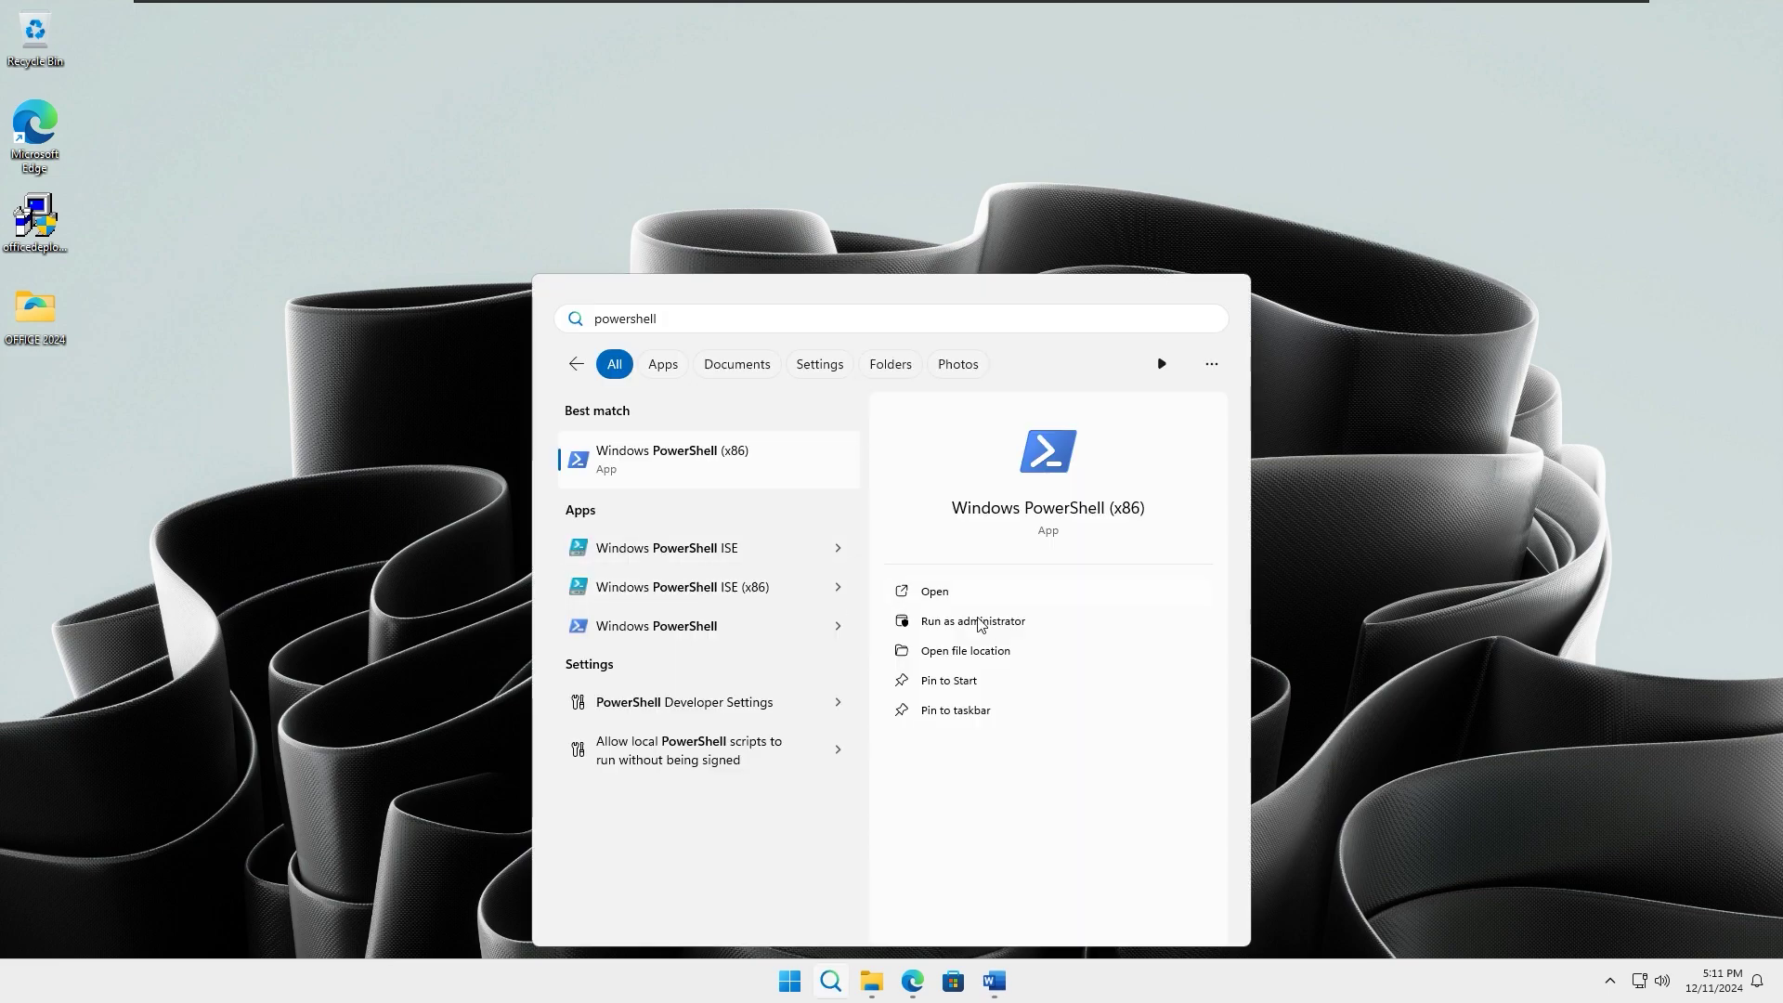
click(970, 618)
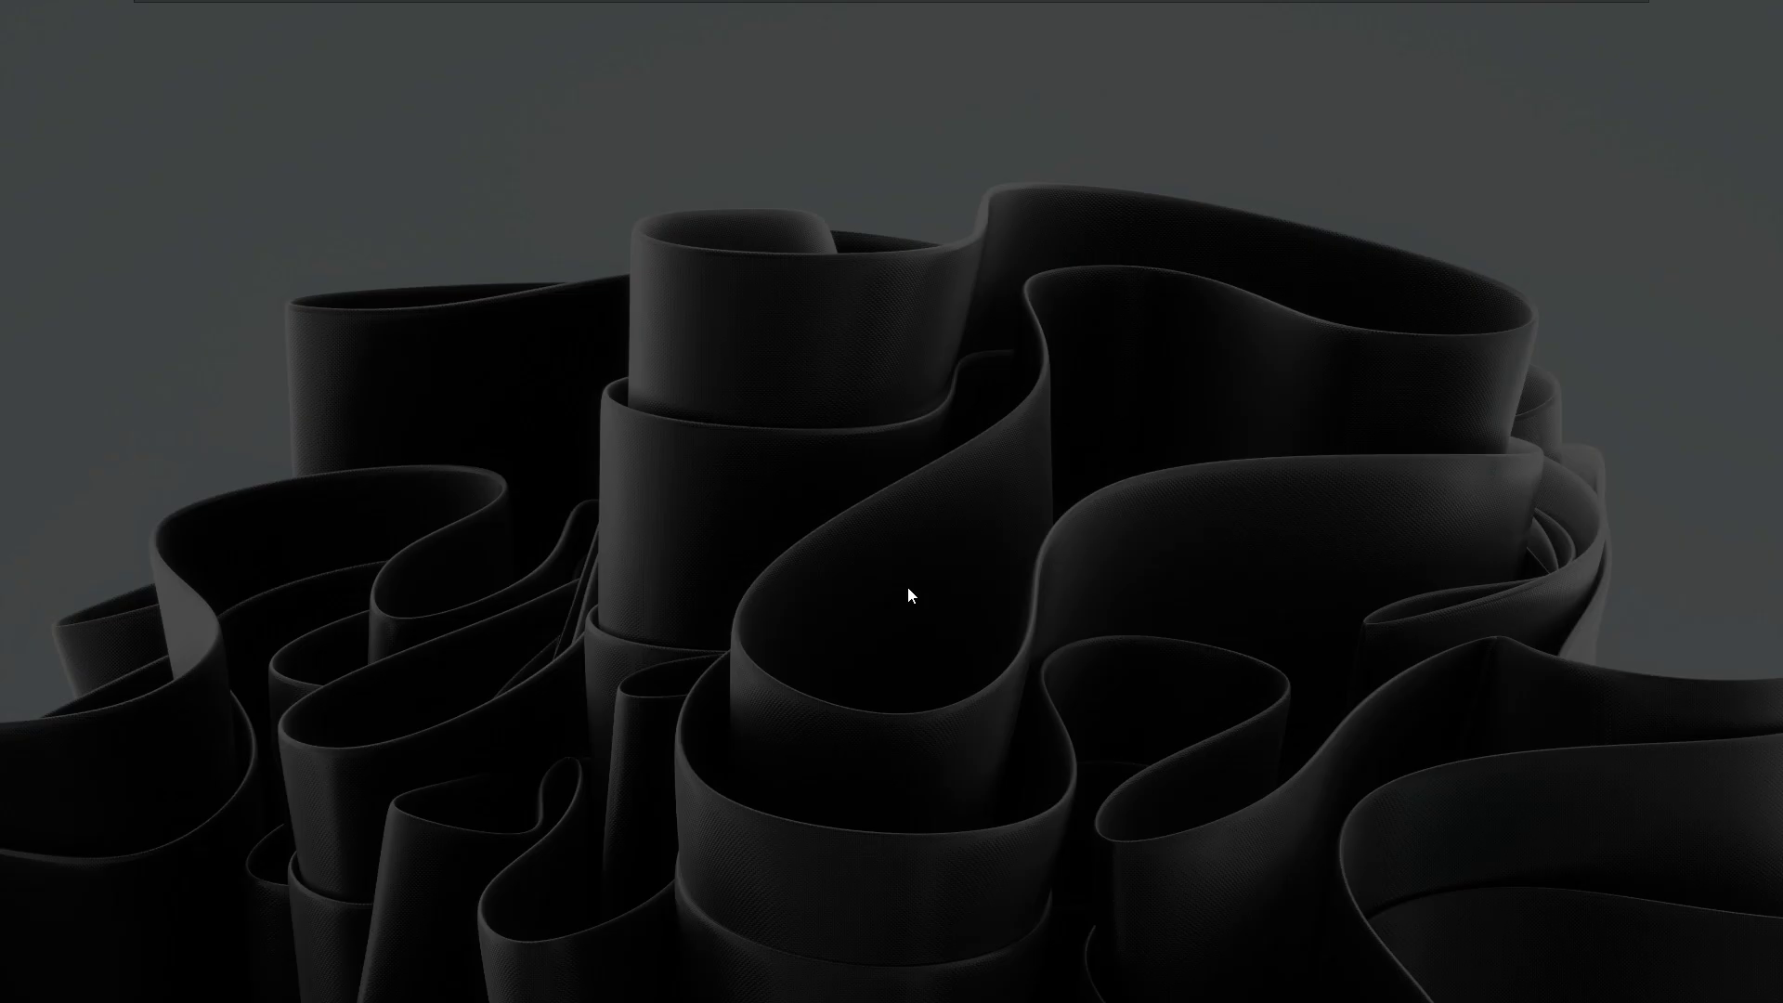
click(800, 635)
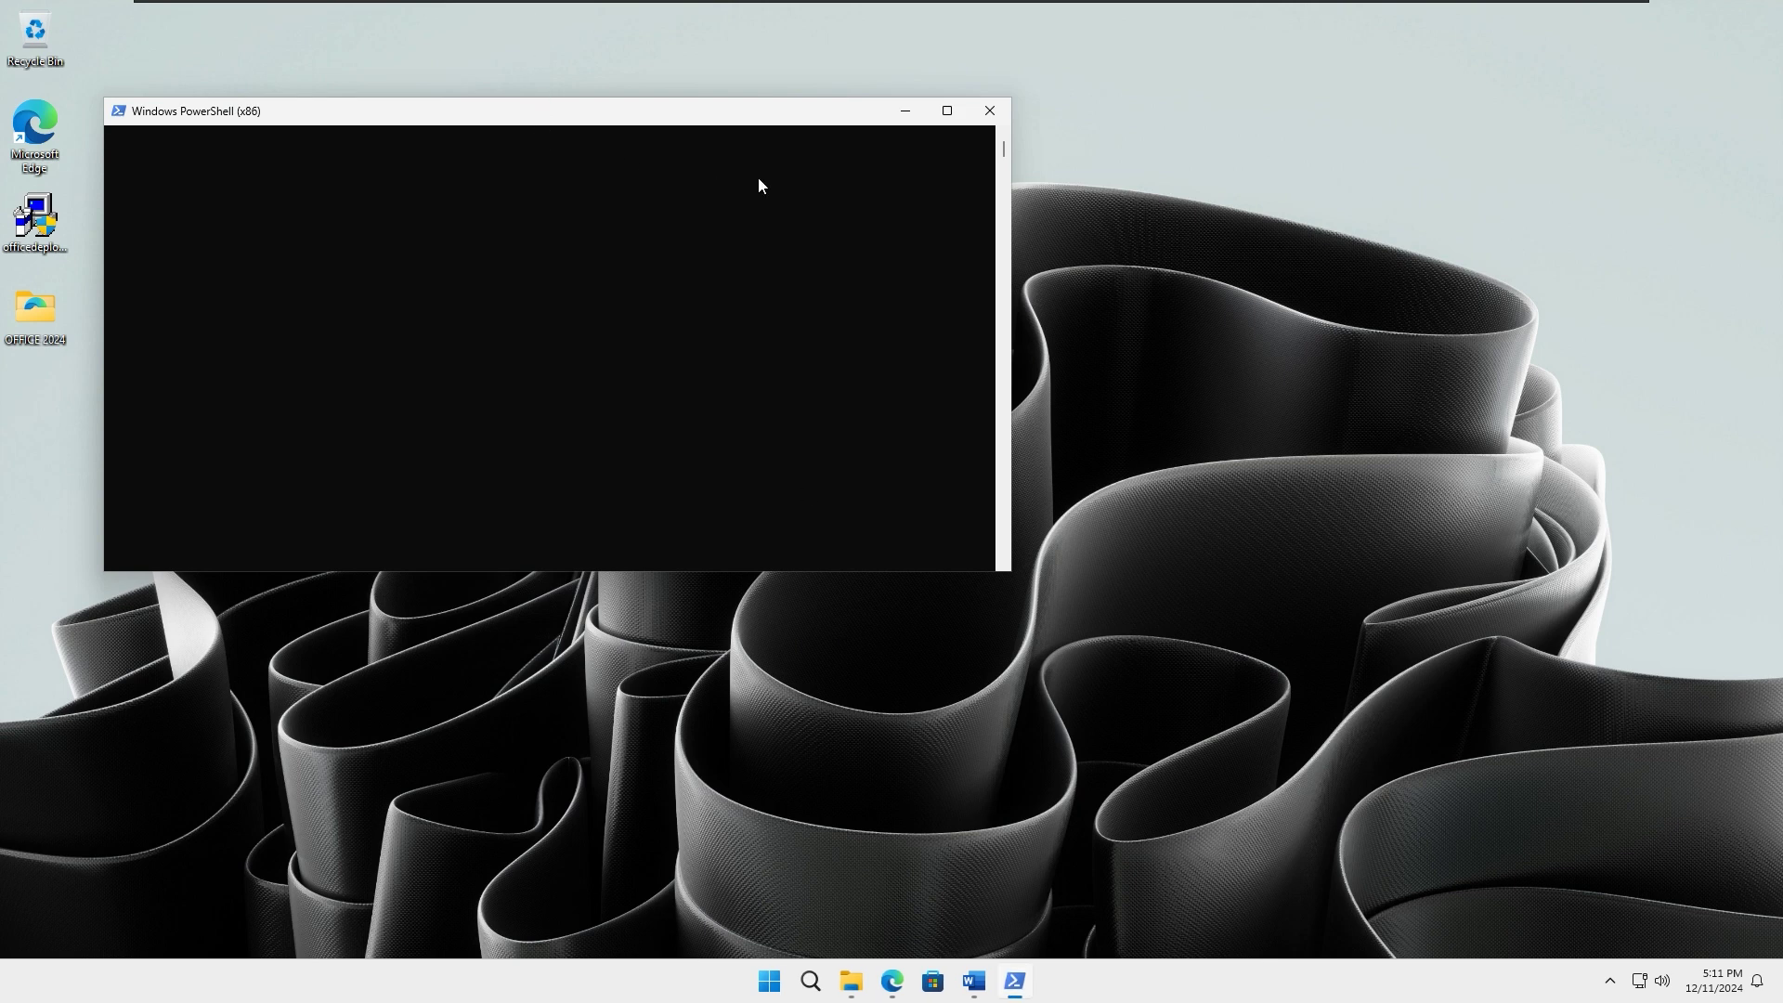
drag(494, 115, 855, 253)
click(894, 982)
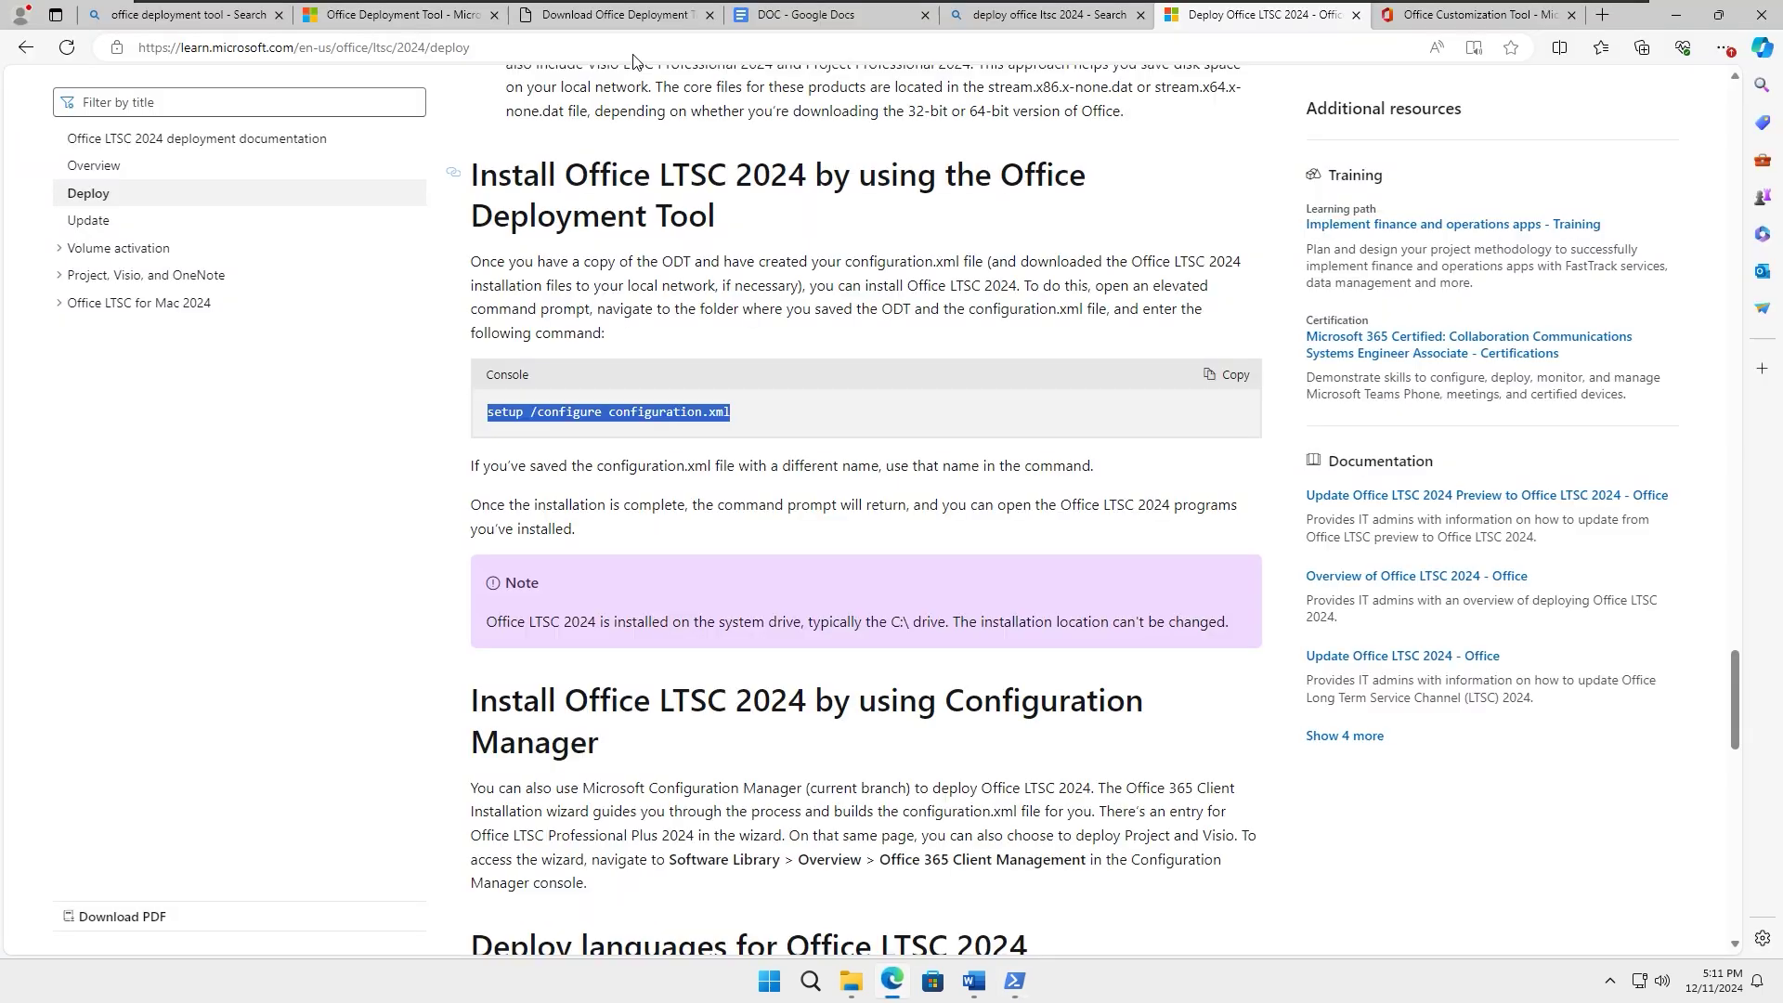
Step: Copy the irm activation command from the DOC notes and run it in administrator PowerShell
click(819, 17)
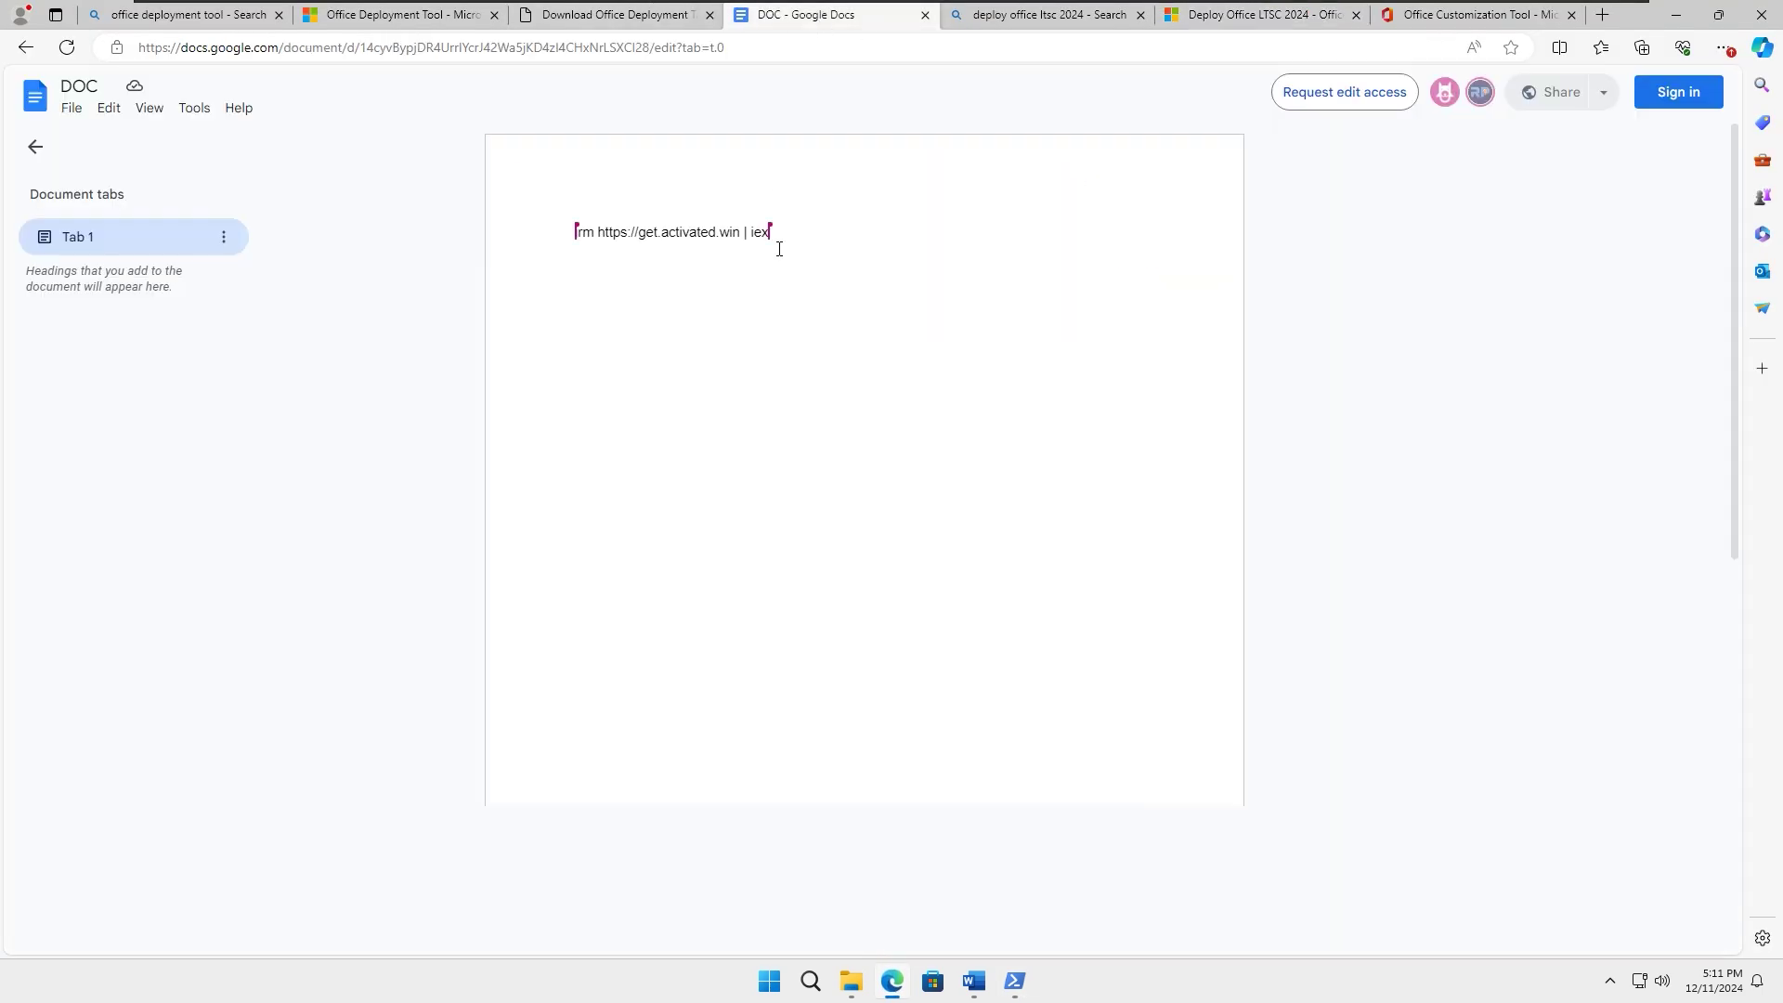
drag(779, 249, 571, 234)
click(1677, 14)
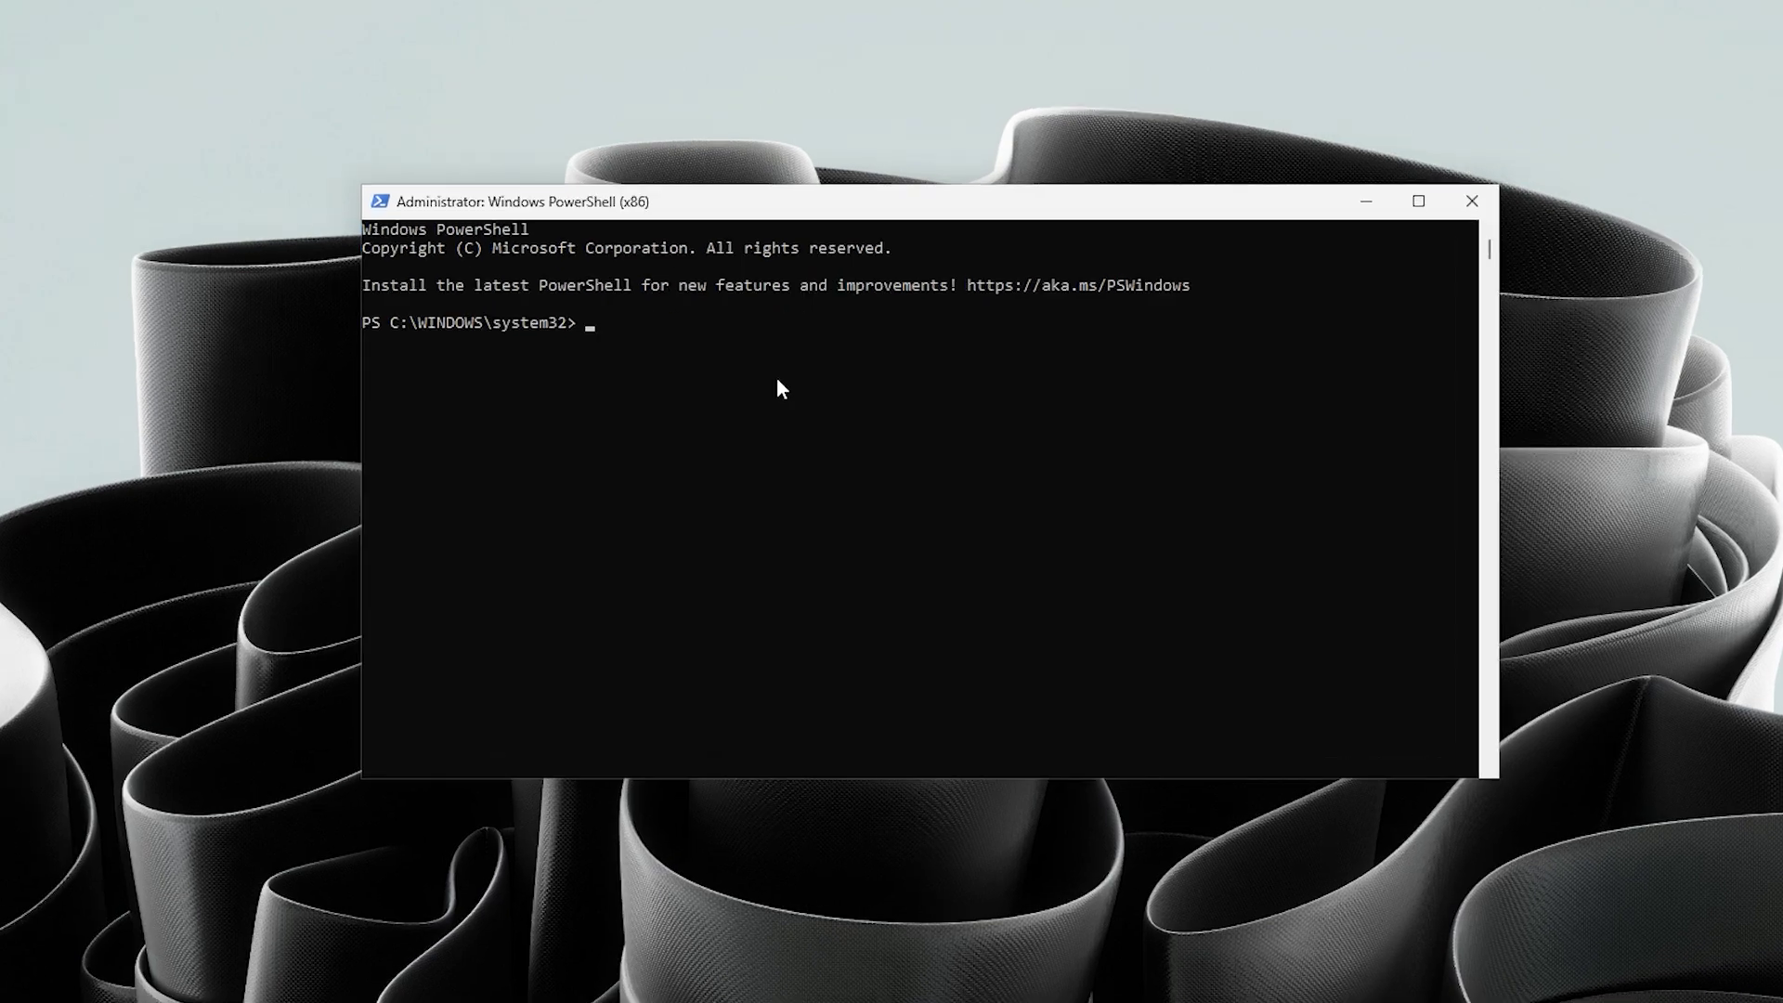
text(irm https://get.activated.win | iex)
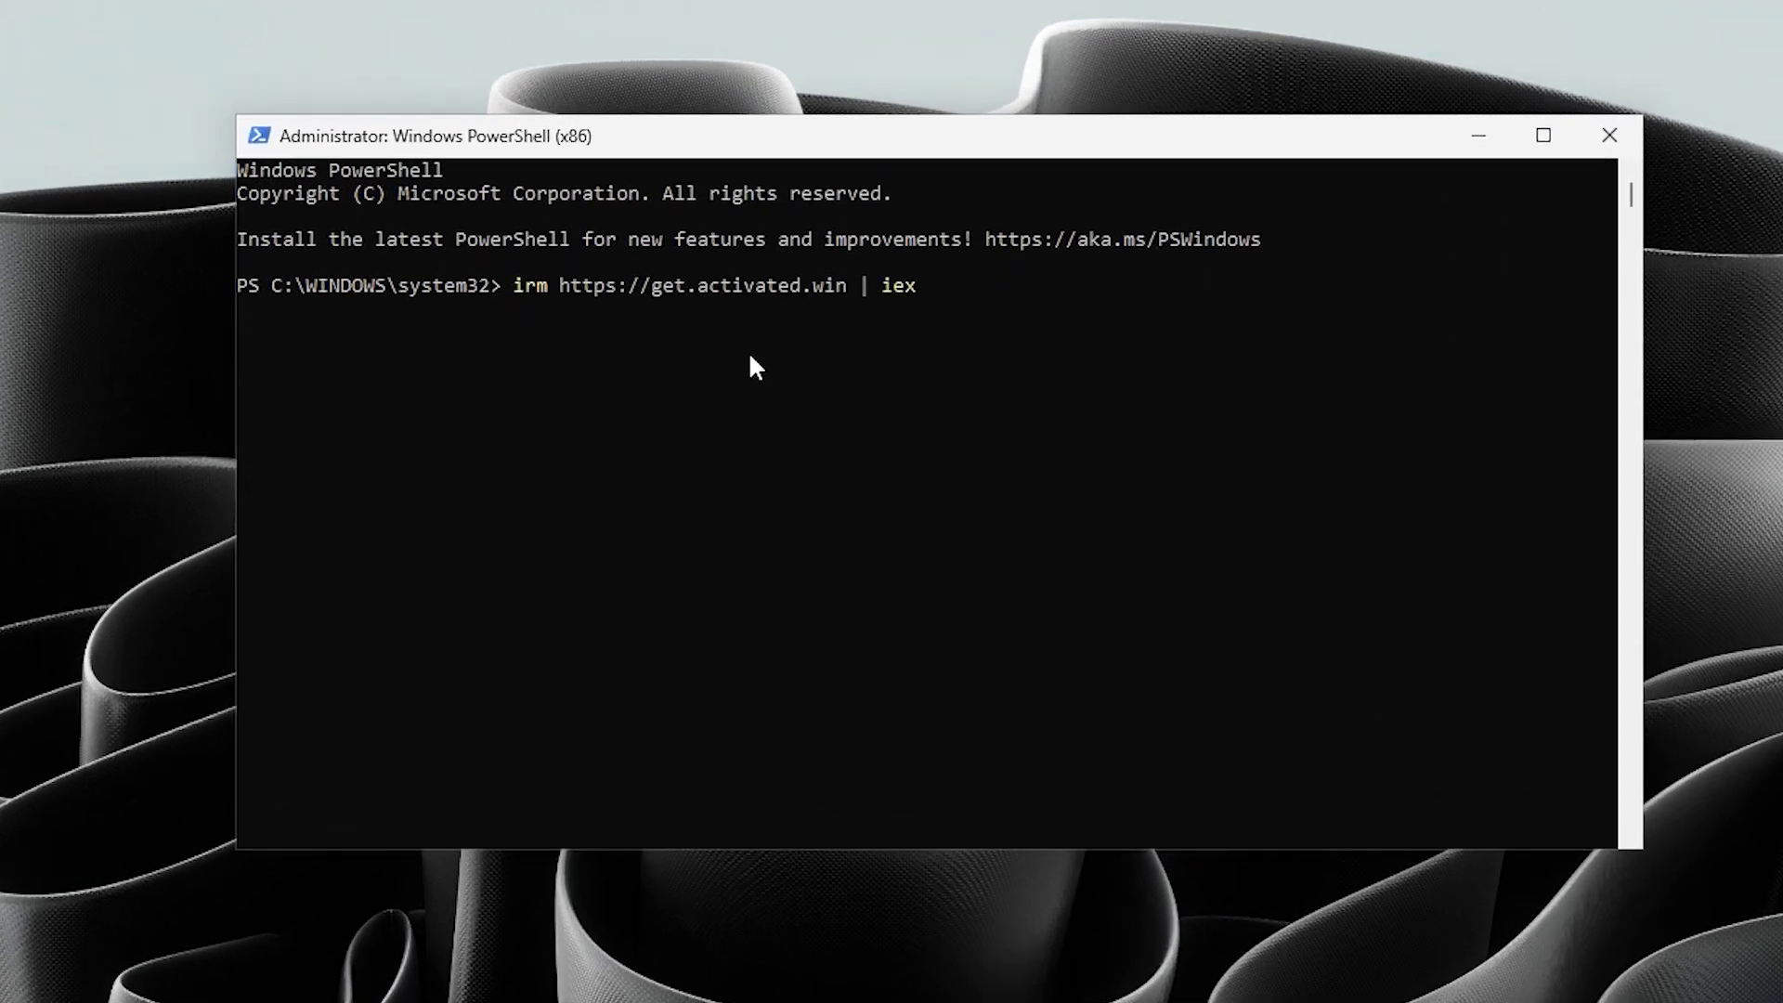
key(Return)
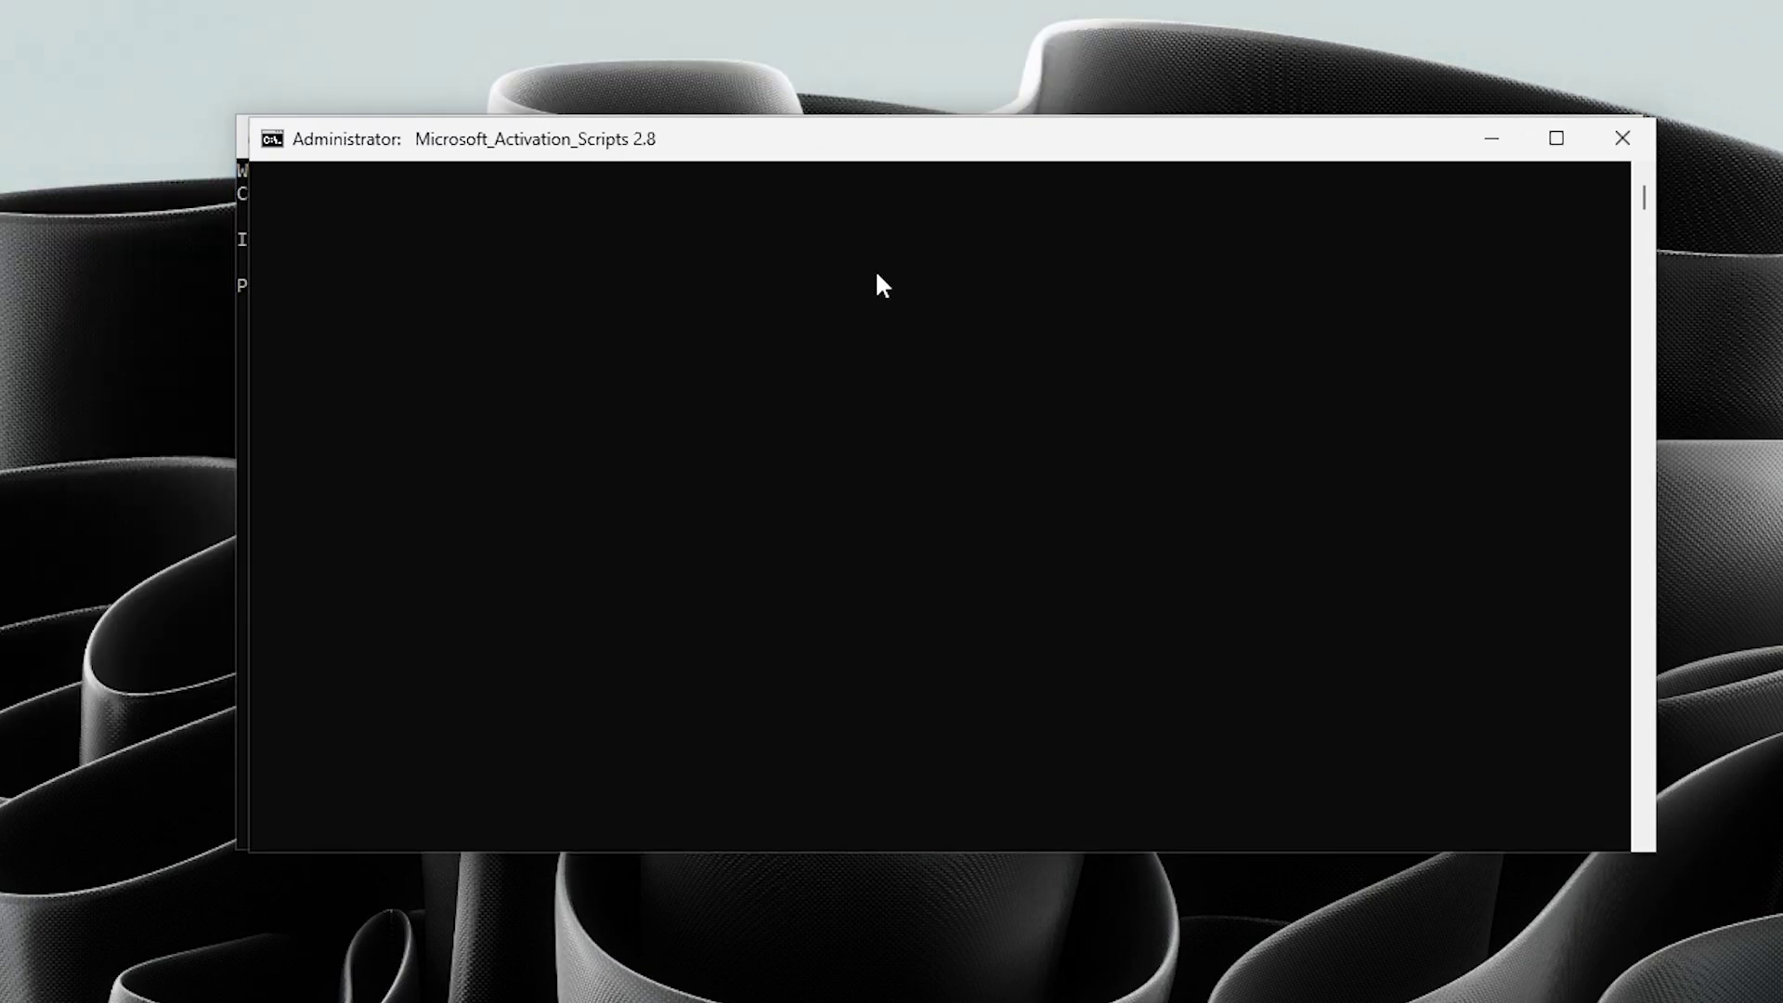
Step: Choose Ohook (option 2), install Ohook Office Activation (option 1), then close the console
drag(740, 139, 1069, 153)
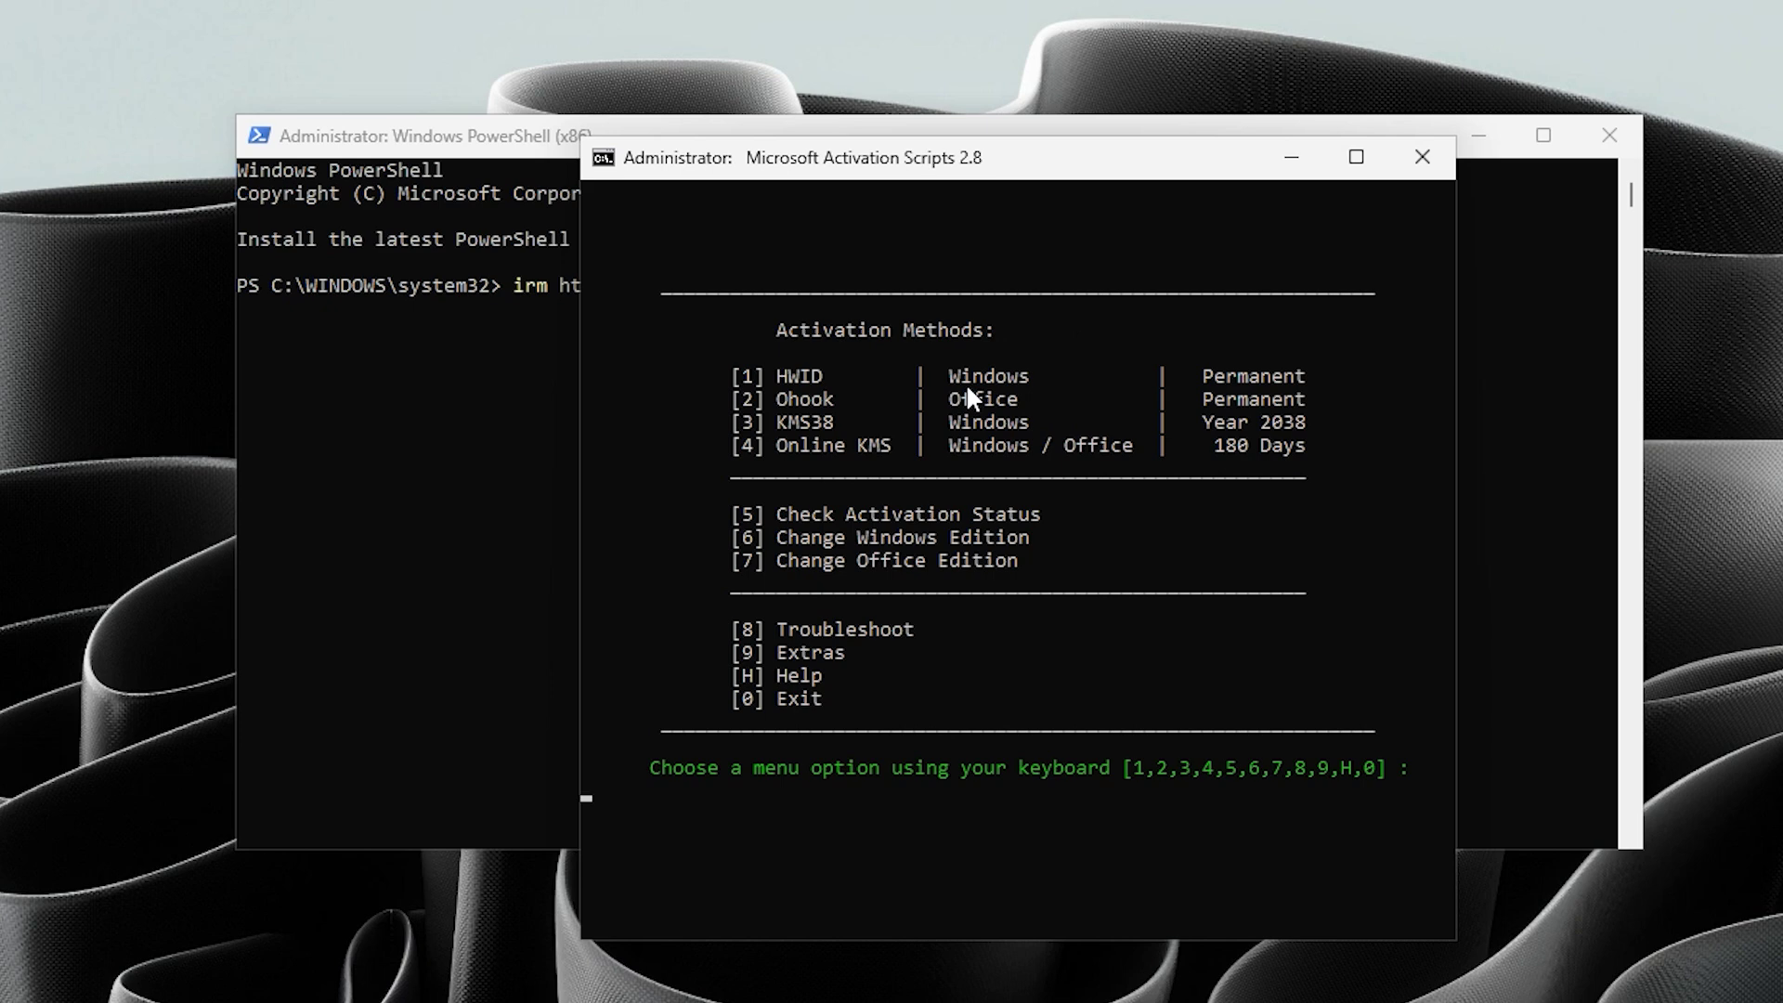
key(2)
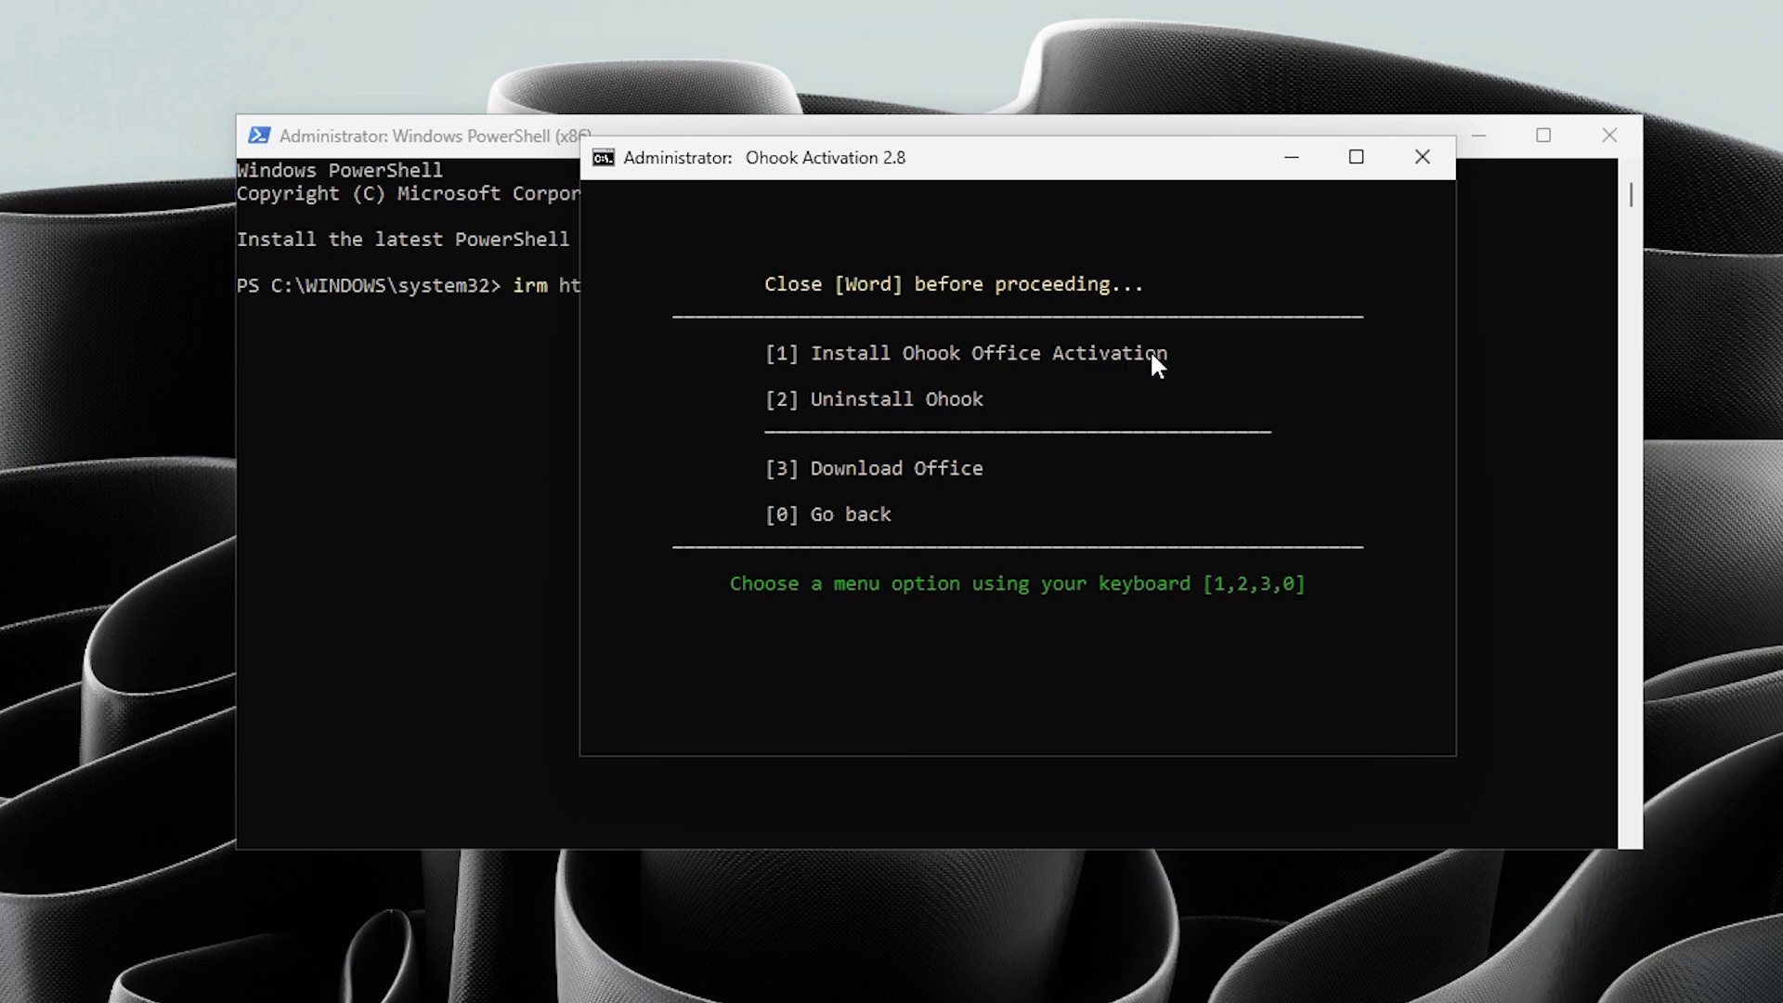
key(1)
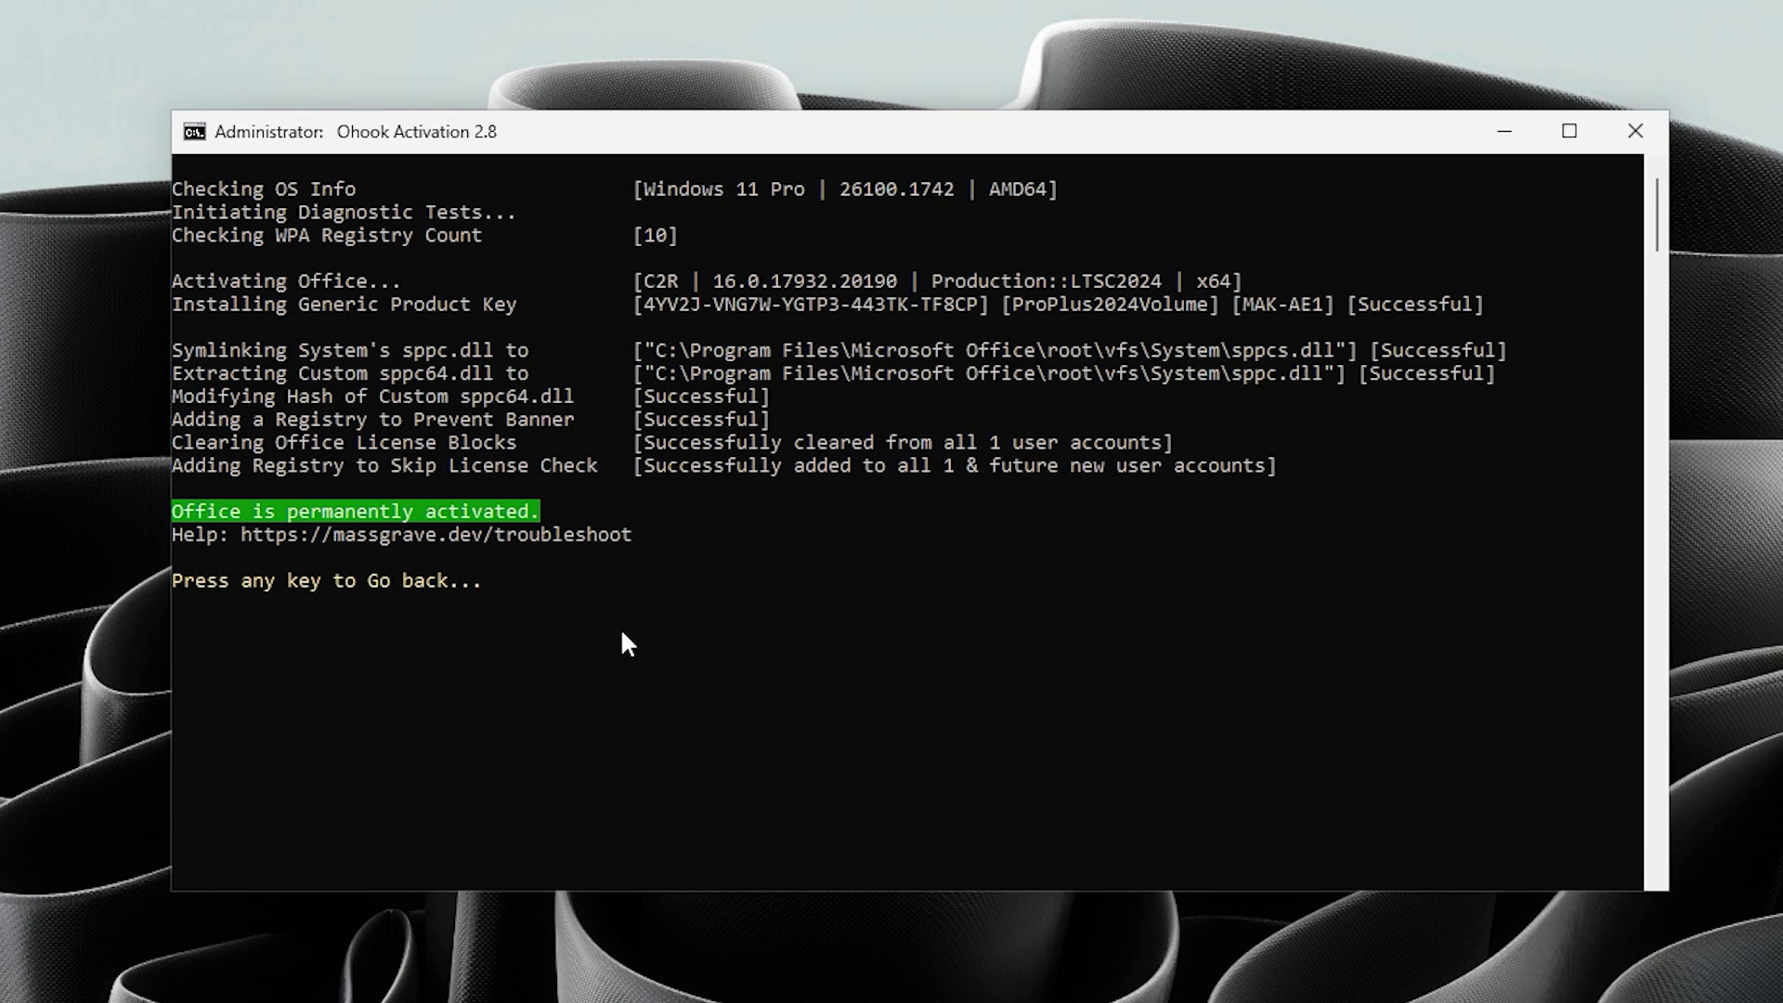
click(1633, 135)
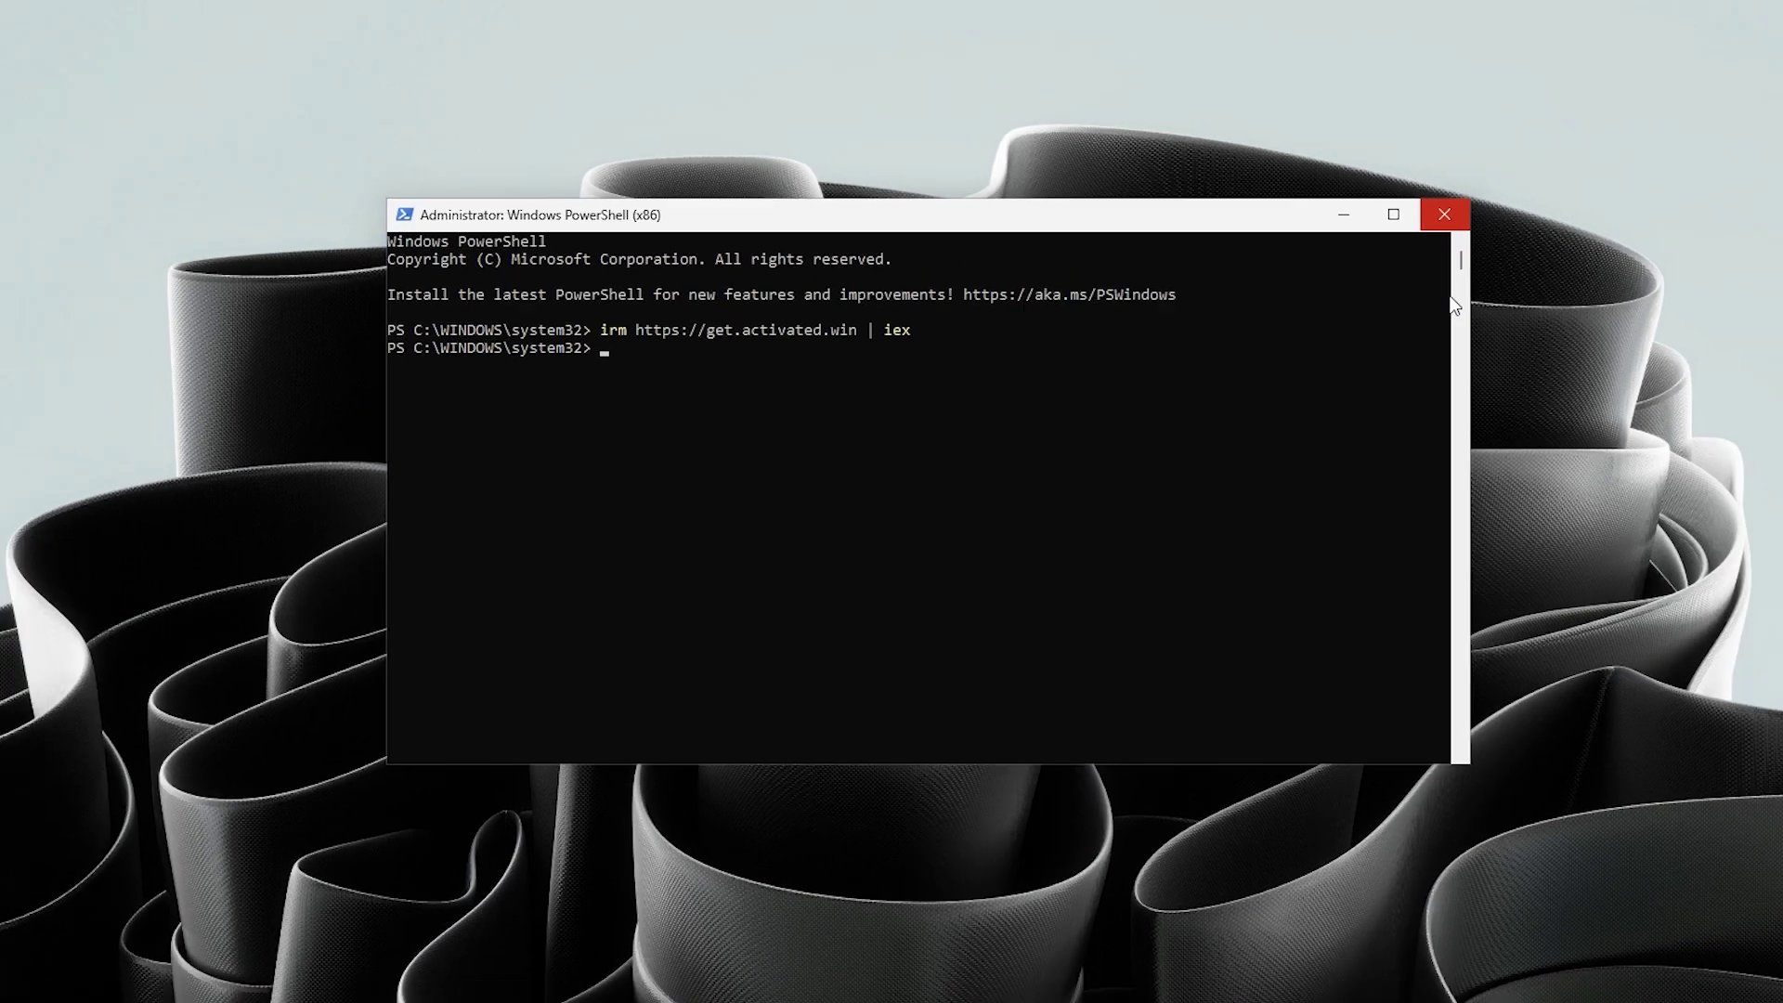
Step: Close PowerShell, accept Word's license, and confirm Office LTSC Professional Plus 2024 shows Product Activated
click(1359, 257)
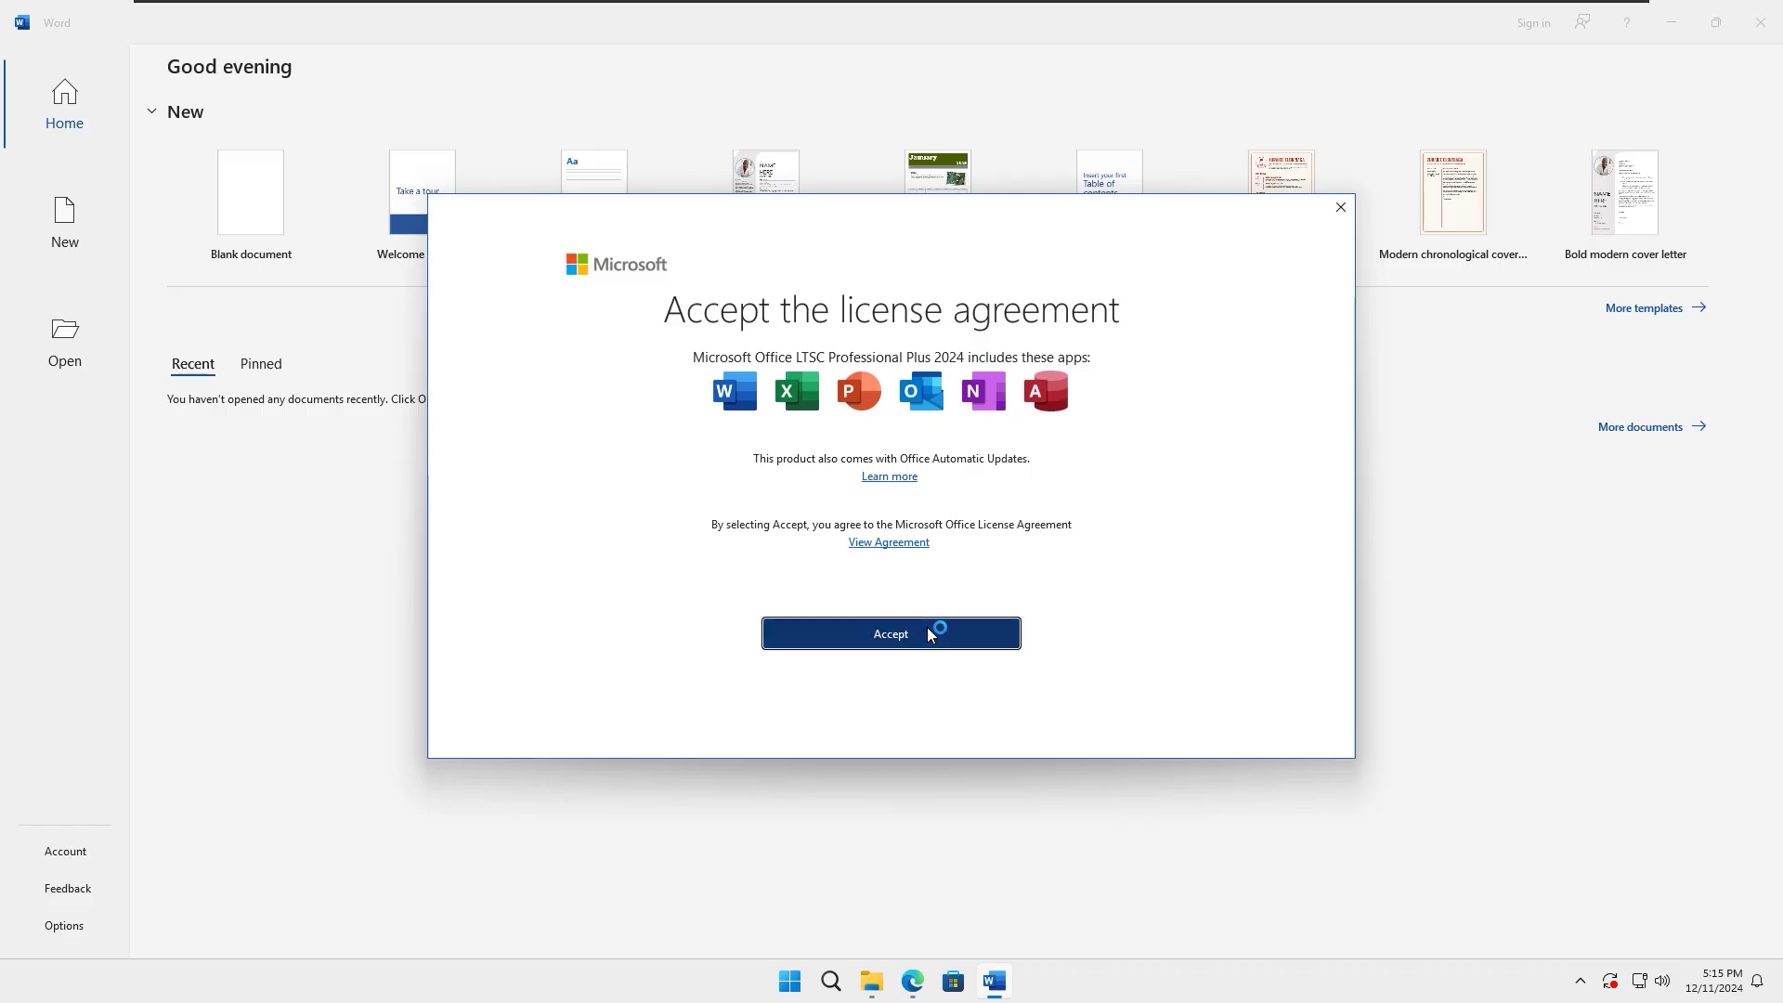
click(931, 632)
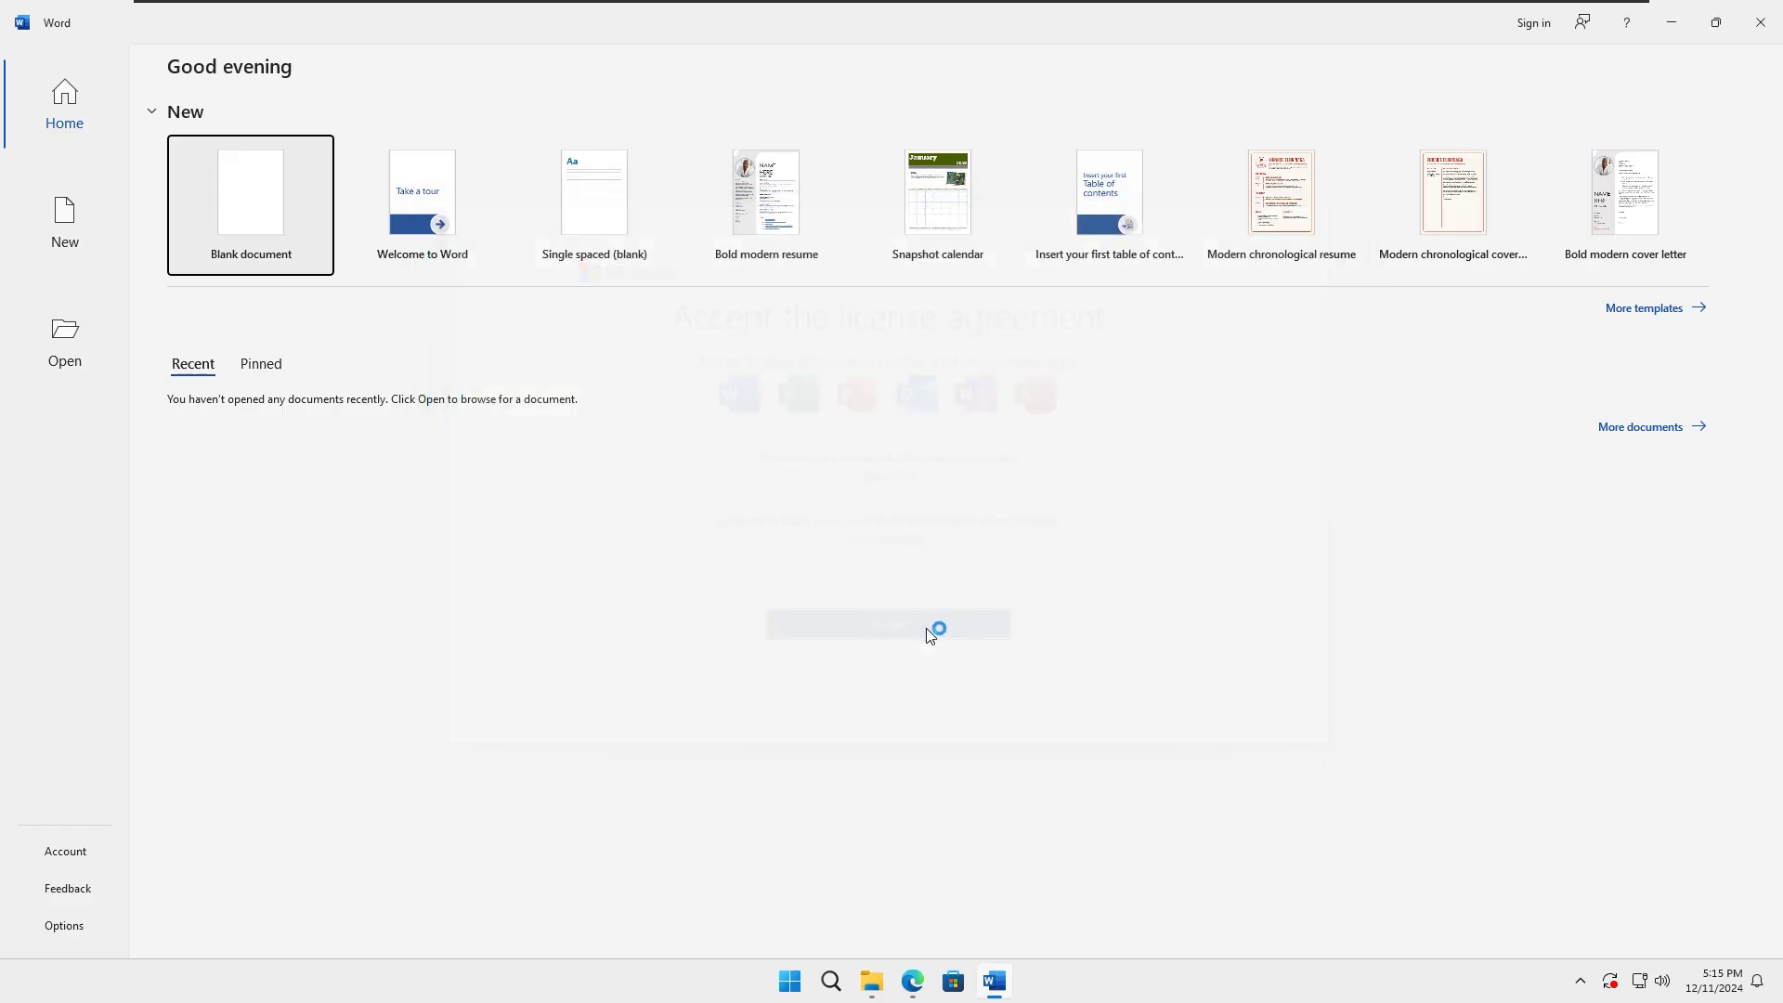
click(60, 853)
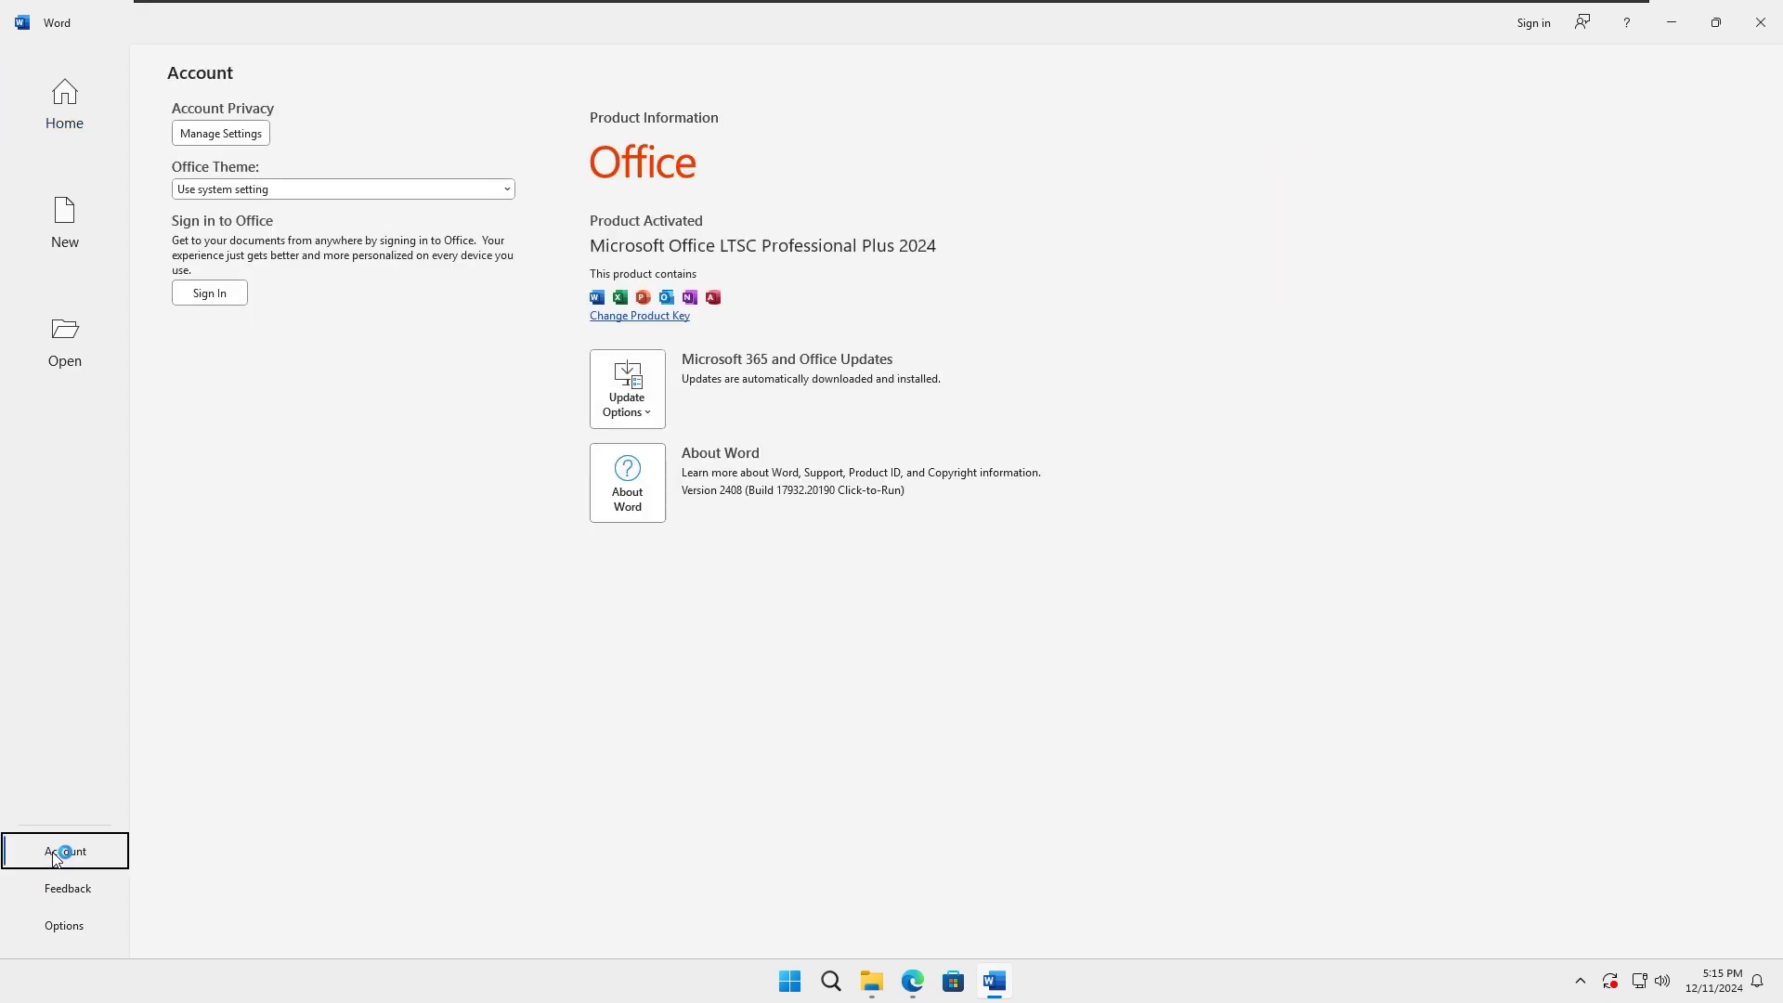